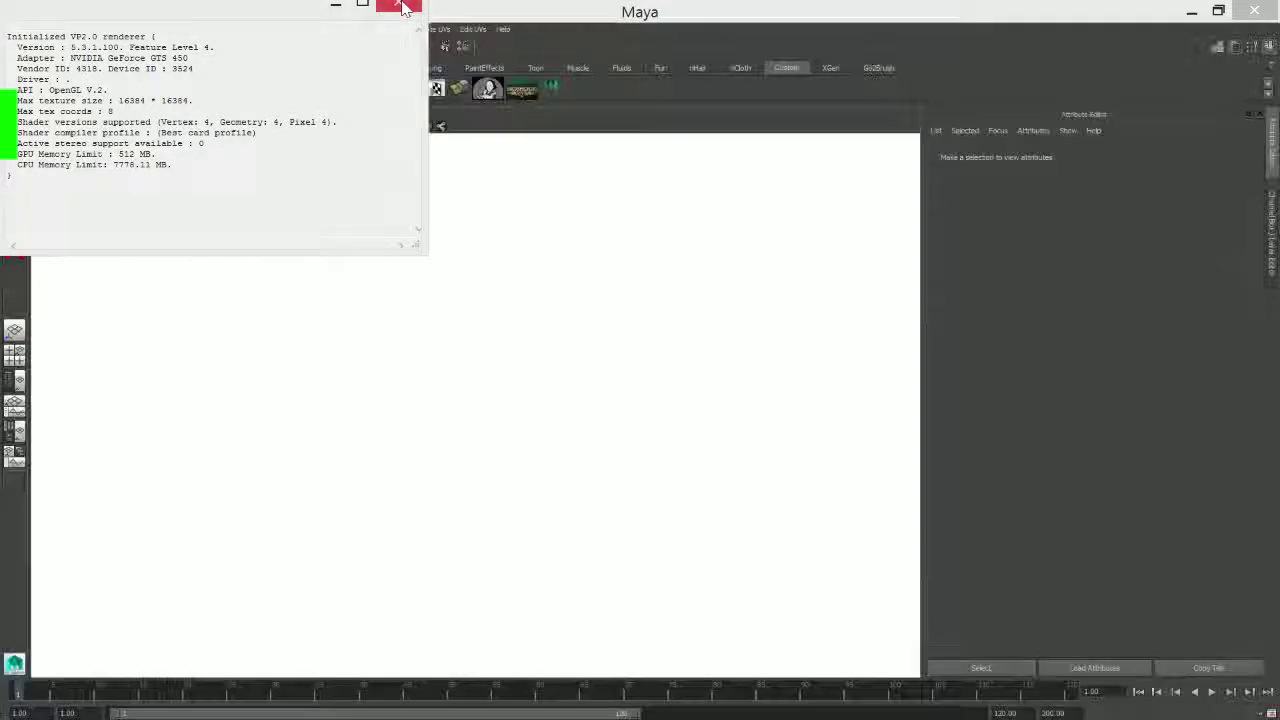
Close Maya's renderer startup log, zoom the viewport out, and put away the Explorer preview.
left_click(404, 8)
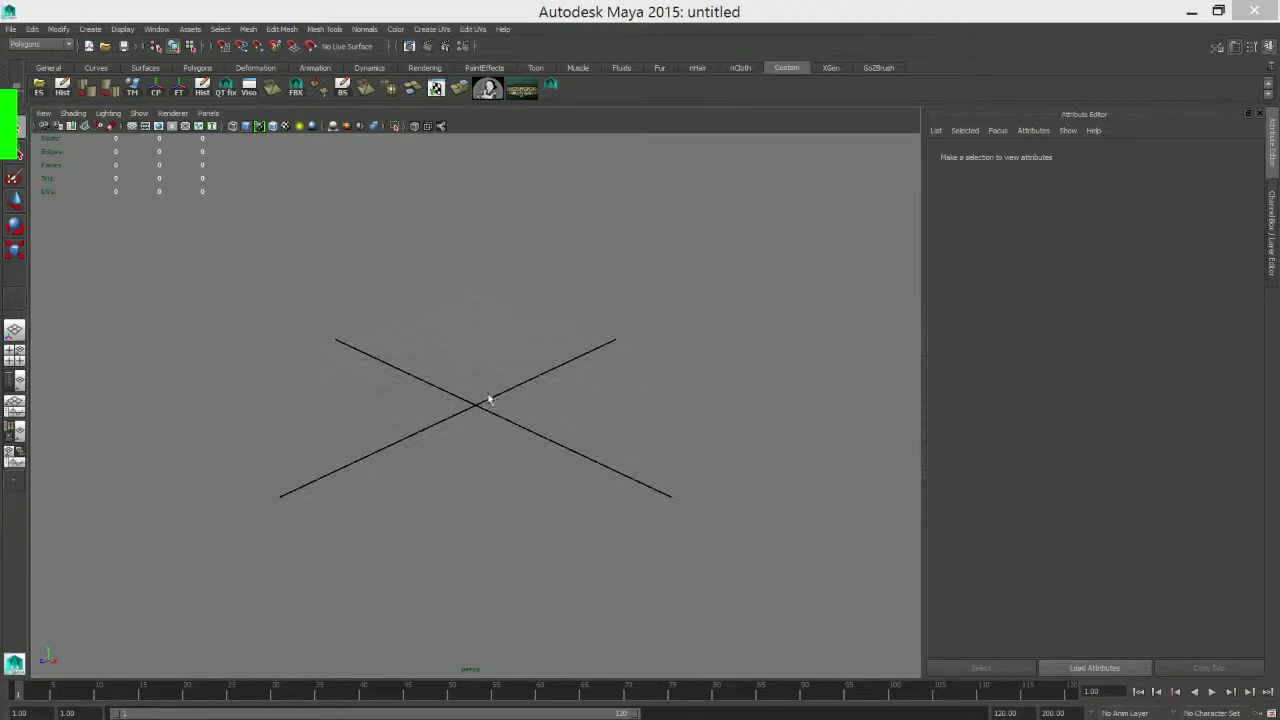
scroll(484, 397, "down", 2)
scroll(484, 397, "down", 1)
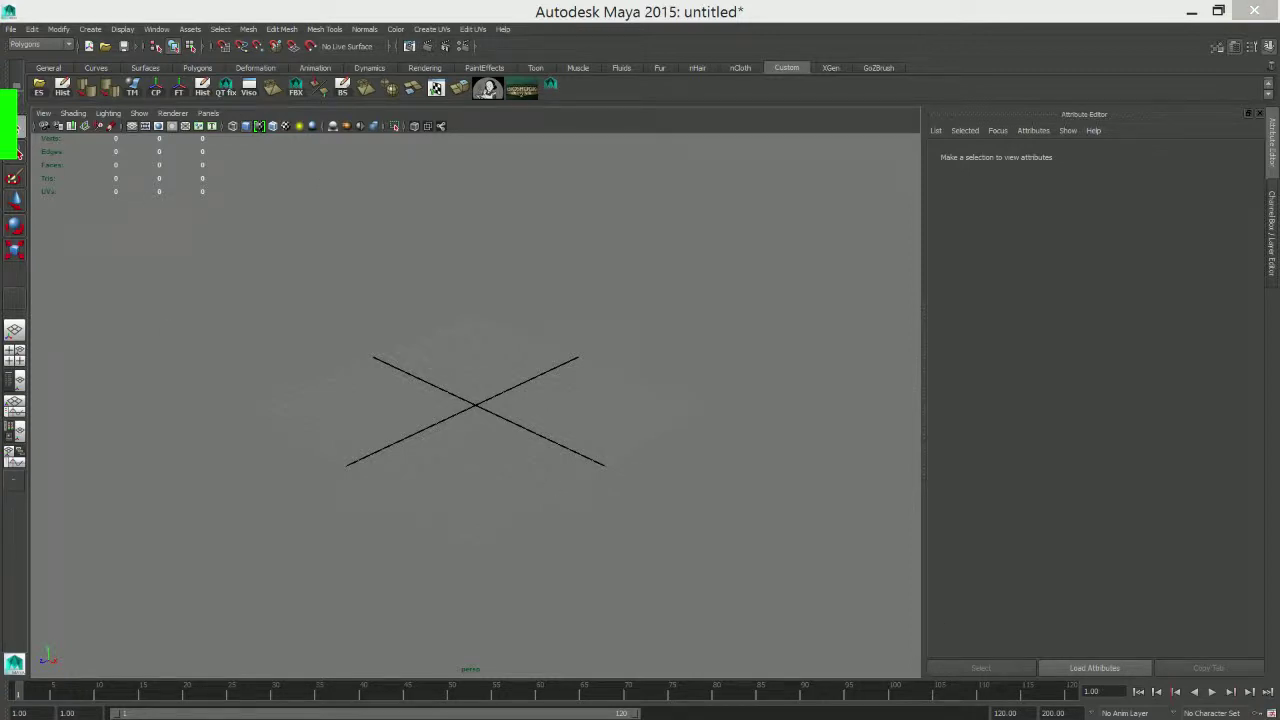
mouse_move(150, 712)
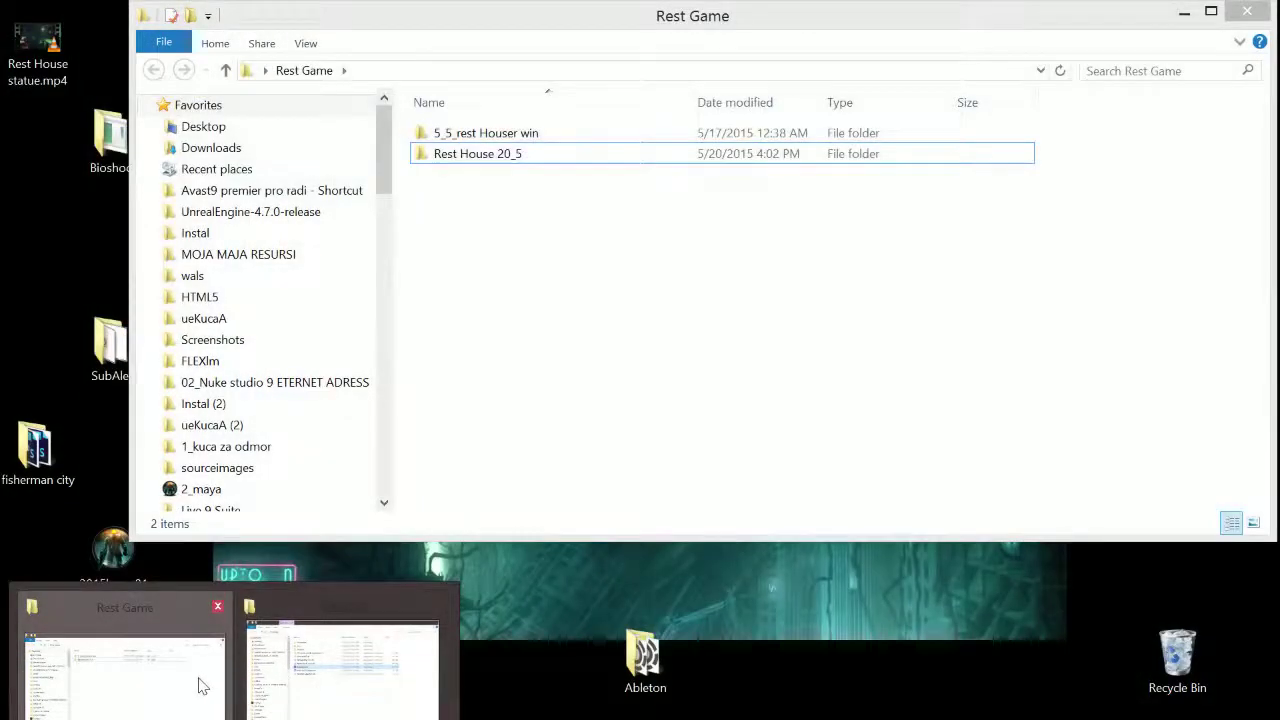
left_click(200, 685)
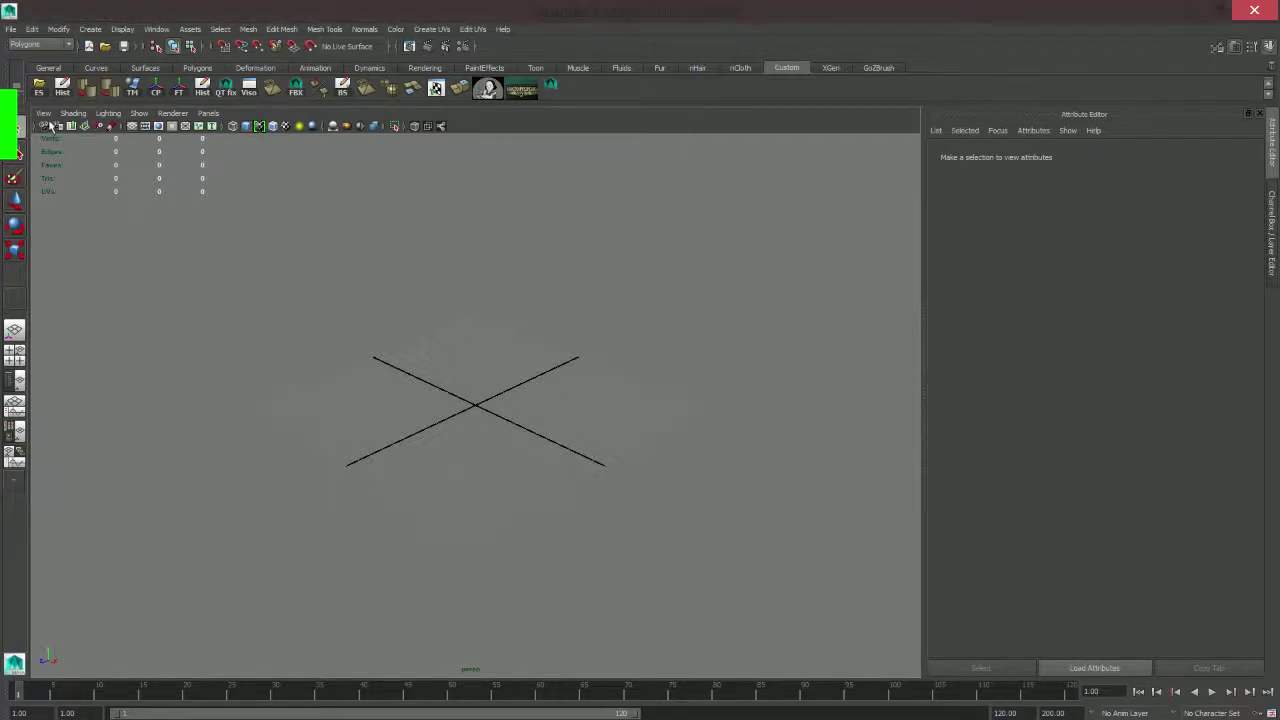
Browse Maya's Recent Files list and dismiss it without opening a scene.
left_click(12, 30)
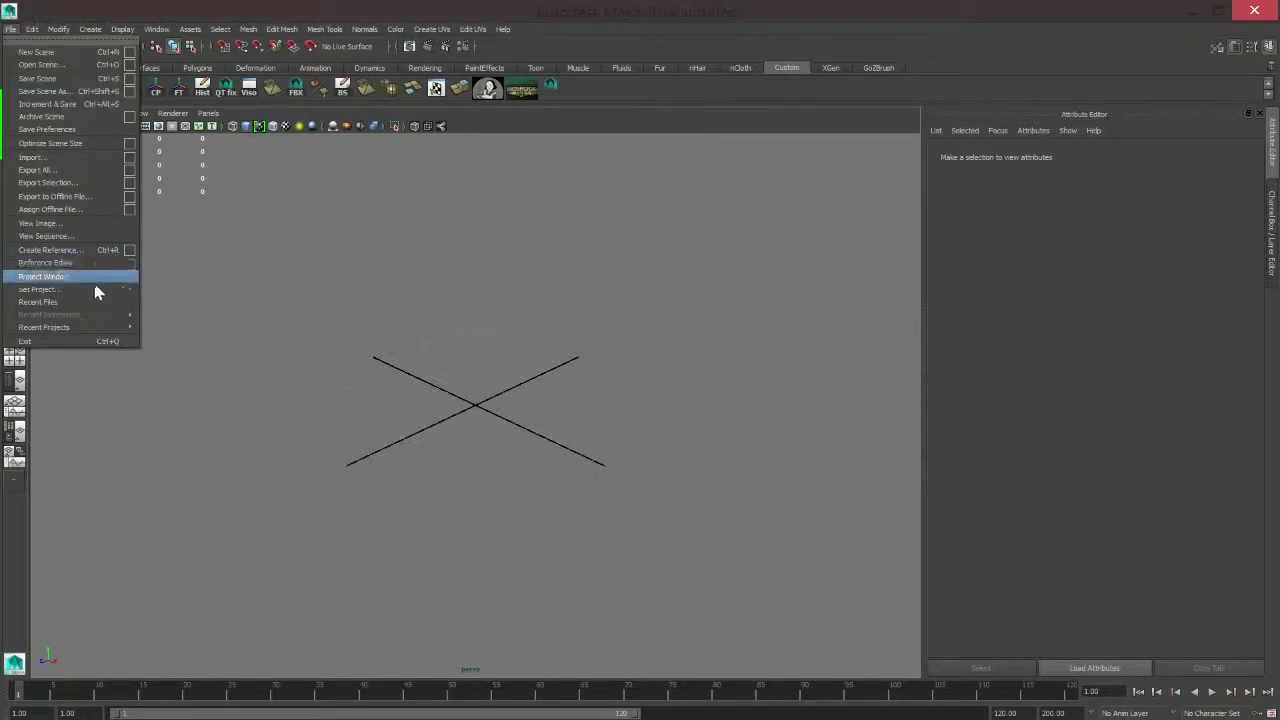
mouse_move(100, 301)
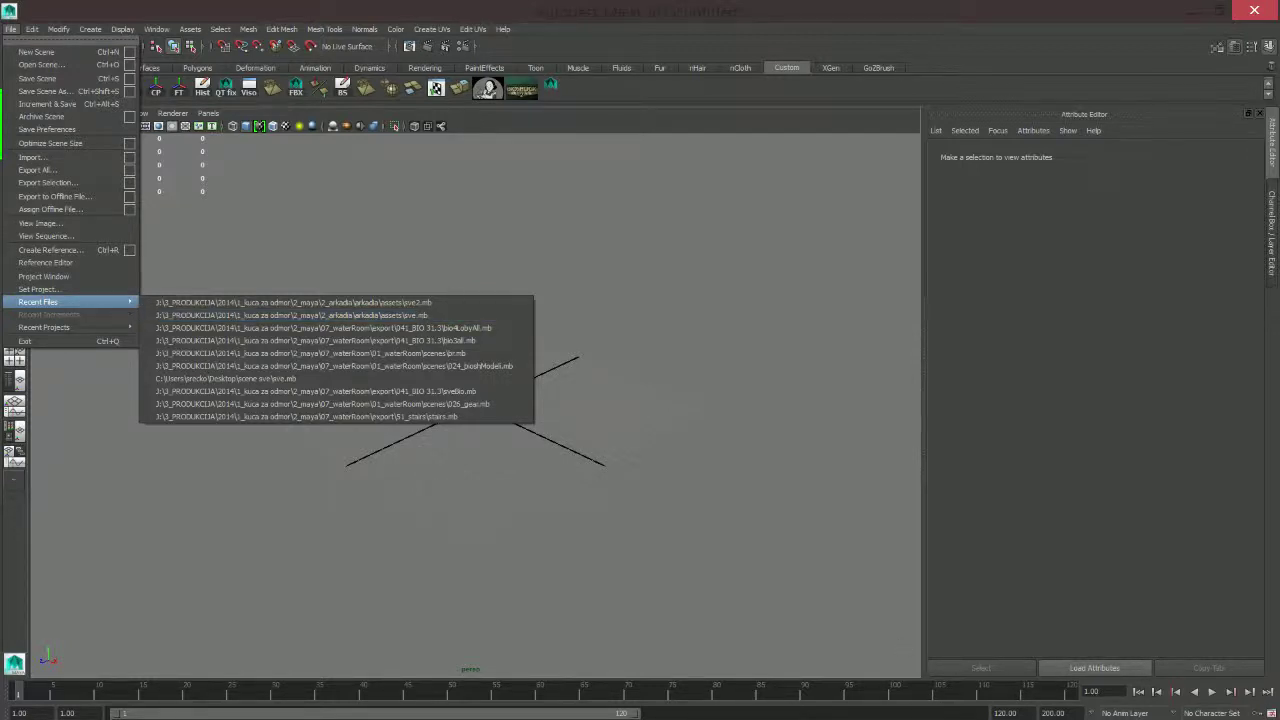
key("Escape")
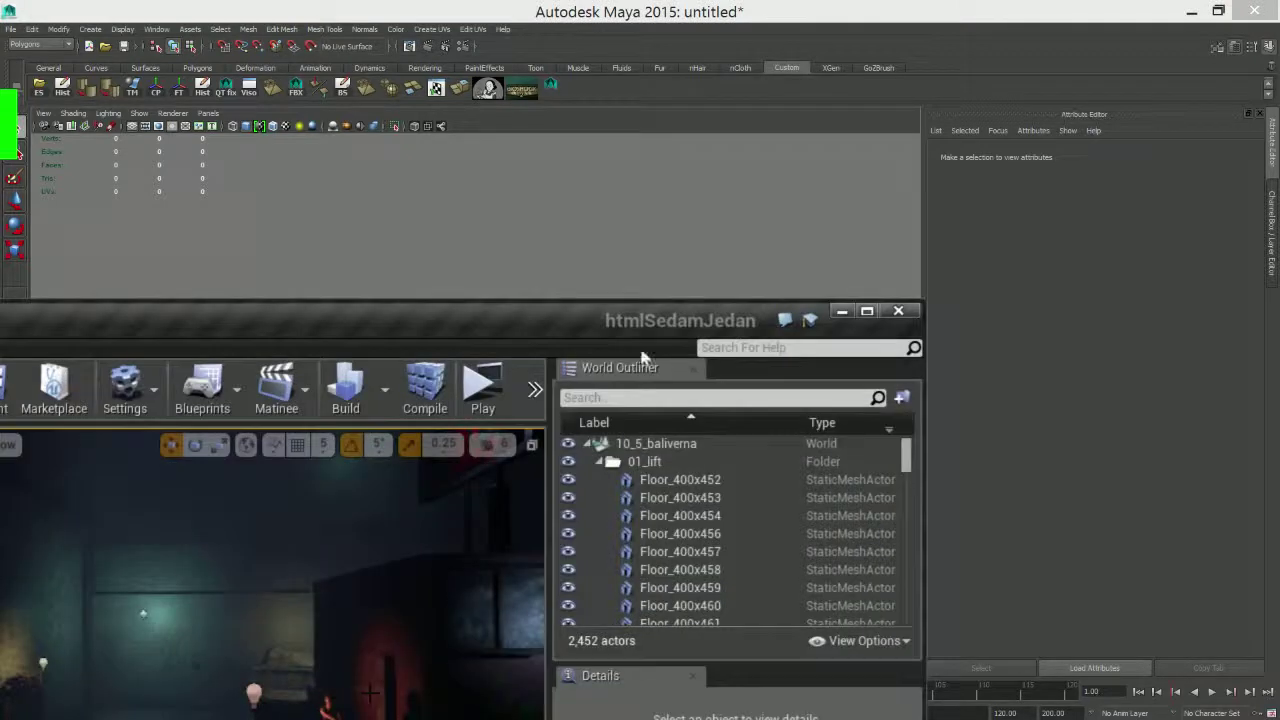
Maximize the Unreal editor and fly the camera around the dark cave of 10_5_baliverna.
left_click(852, 315)
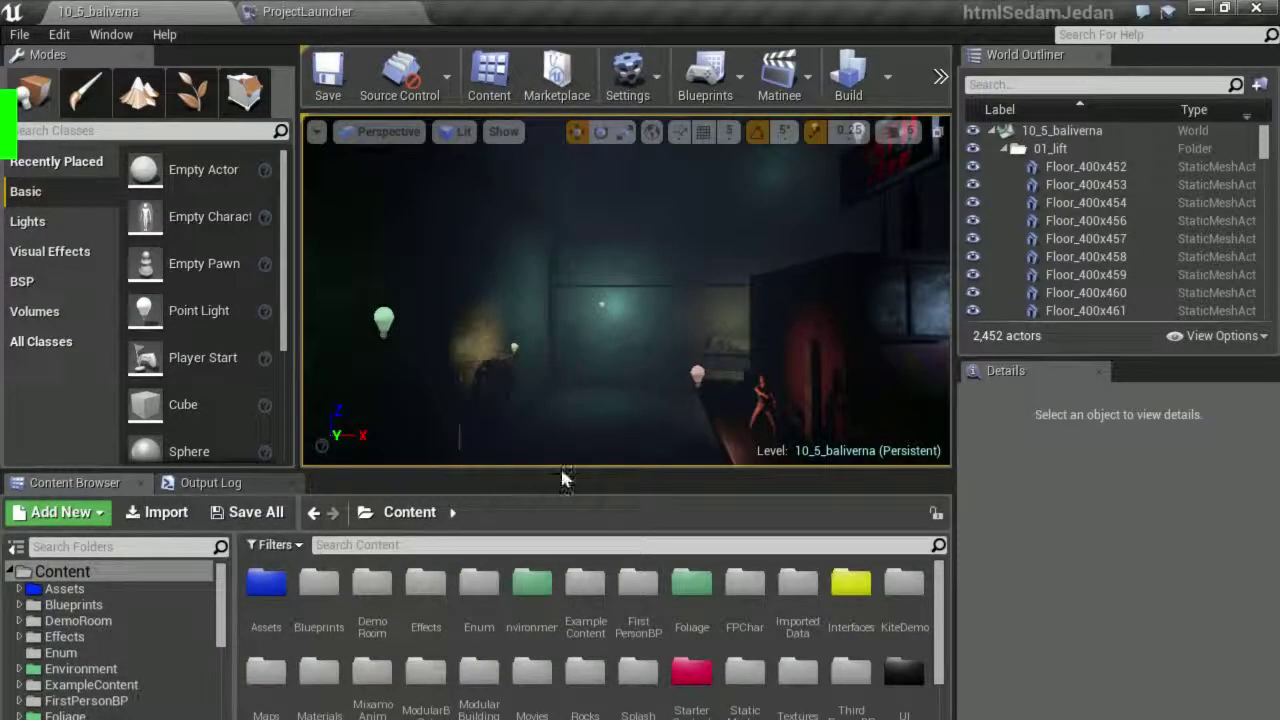
mouse_move(560, 466)
right_mouse_down()
mouse_move(583, 376)
mouse_move(582, 405)
right_mouse_up()
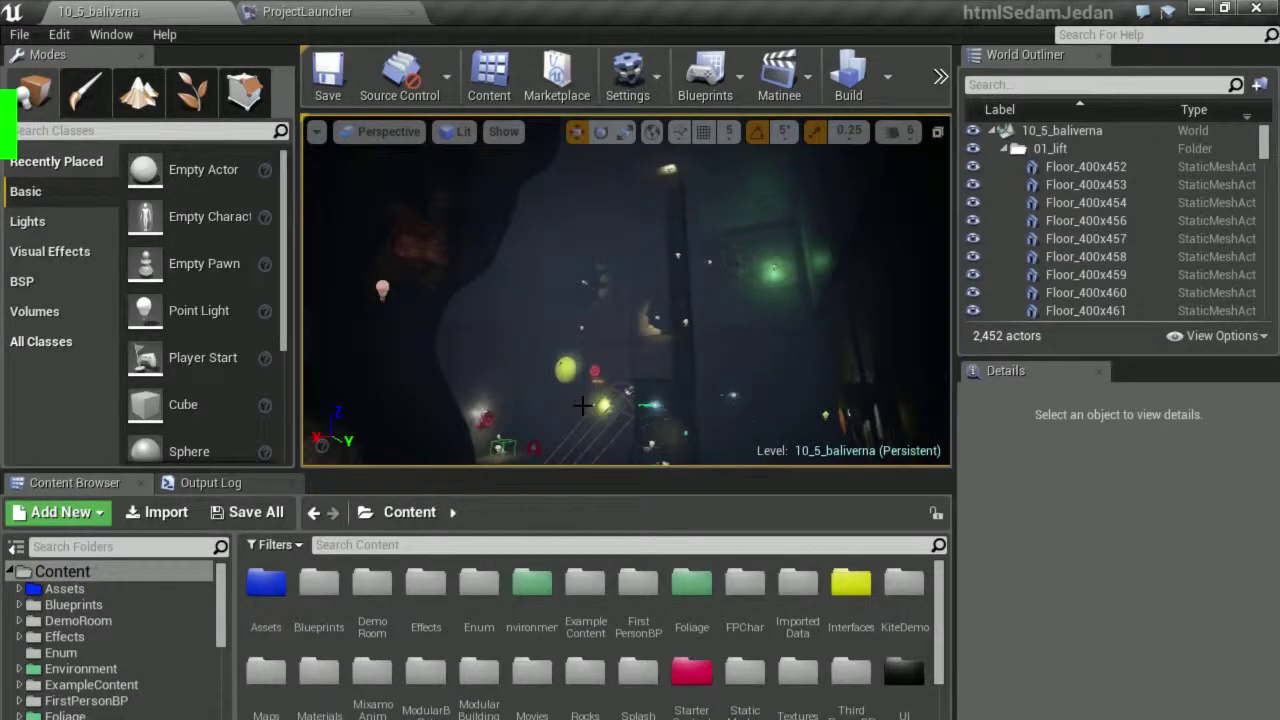
right_click_drag(582, 405, 582, 405)
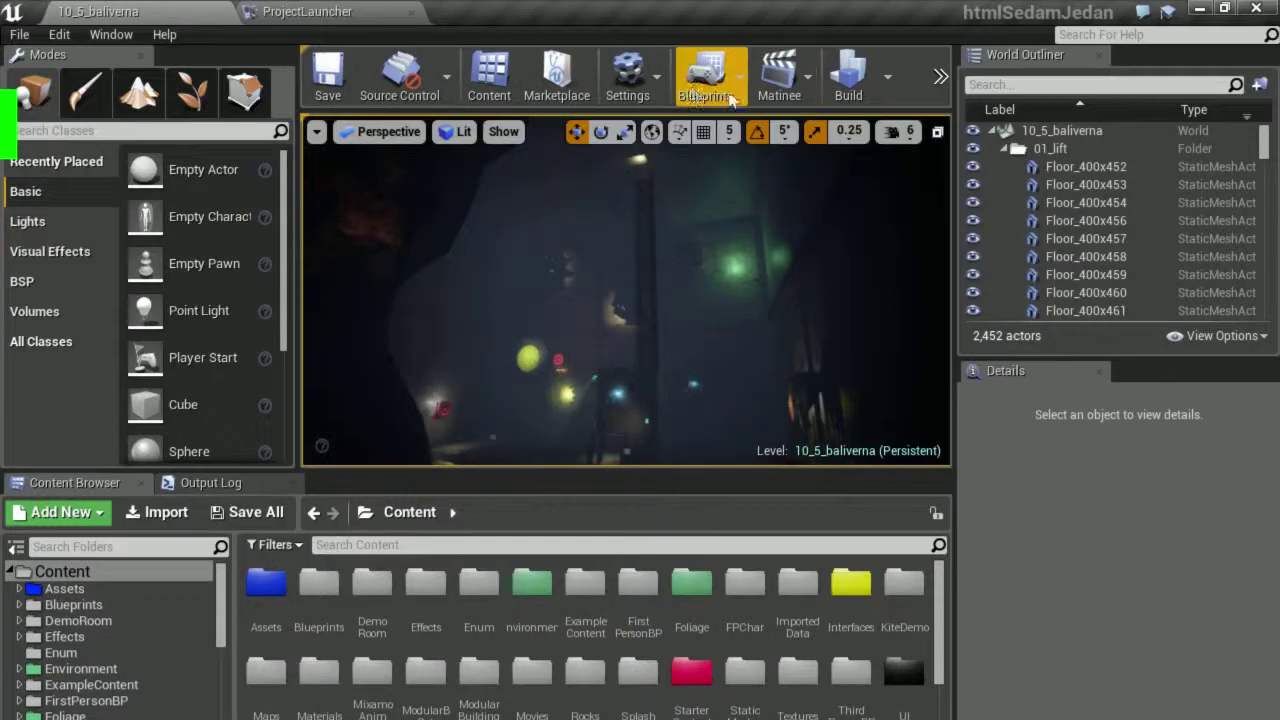
Set the preview rendering level to mobile ES2 so the shaders recompile.
left_click(627, 75)
mouse_move(713, 390)
left_click(888, 438)
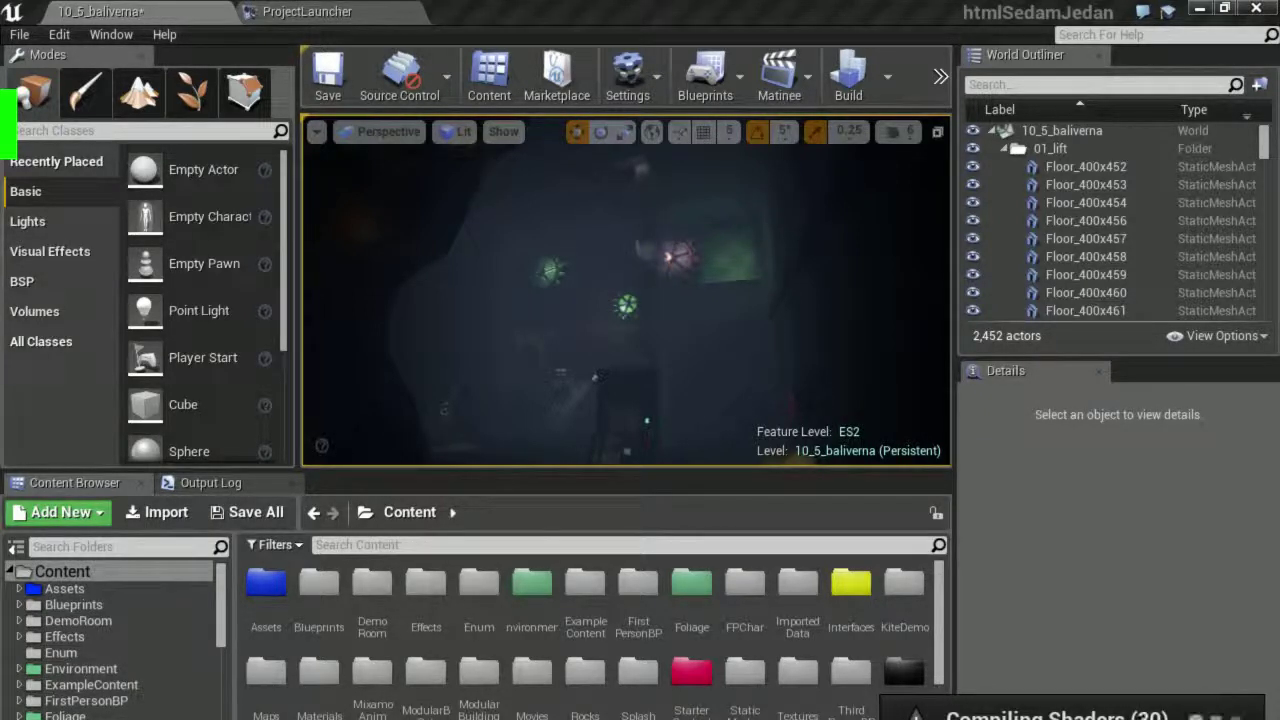
Bring OBS on screen and look through its settings pages without changing anything.
mouse_move(0, 270)
left_mouse_down()
mouse_move(136, 474)
mouse_move(120, 452)
left_mouse_up()
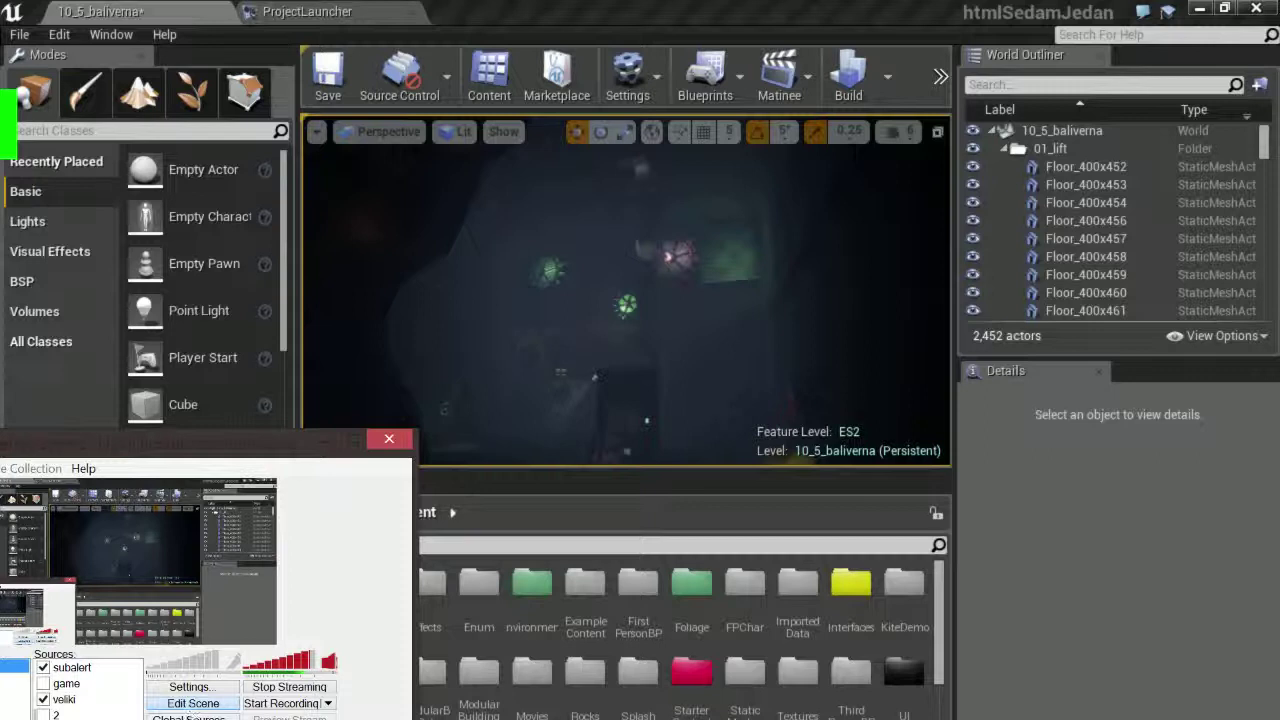
left_click(189, 687)
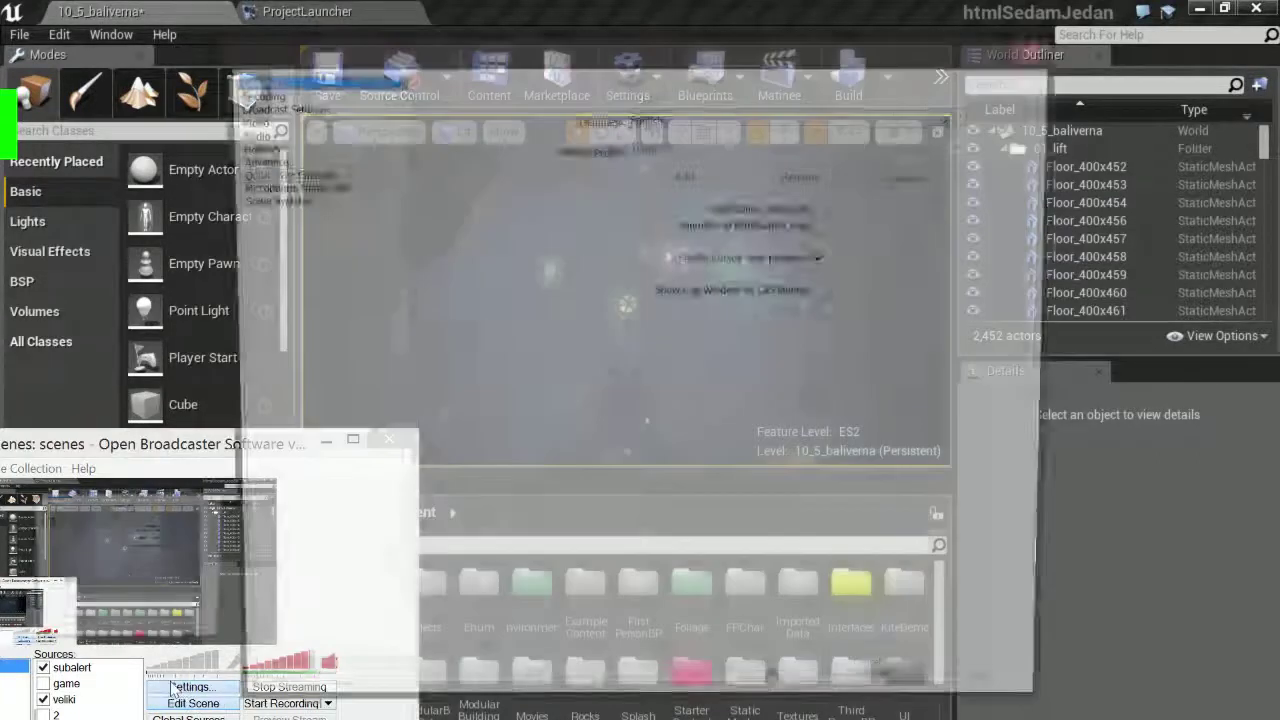
left_click_drag(622, 57, 2, 205)
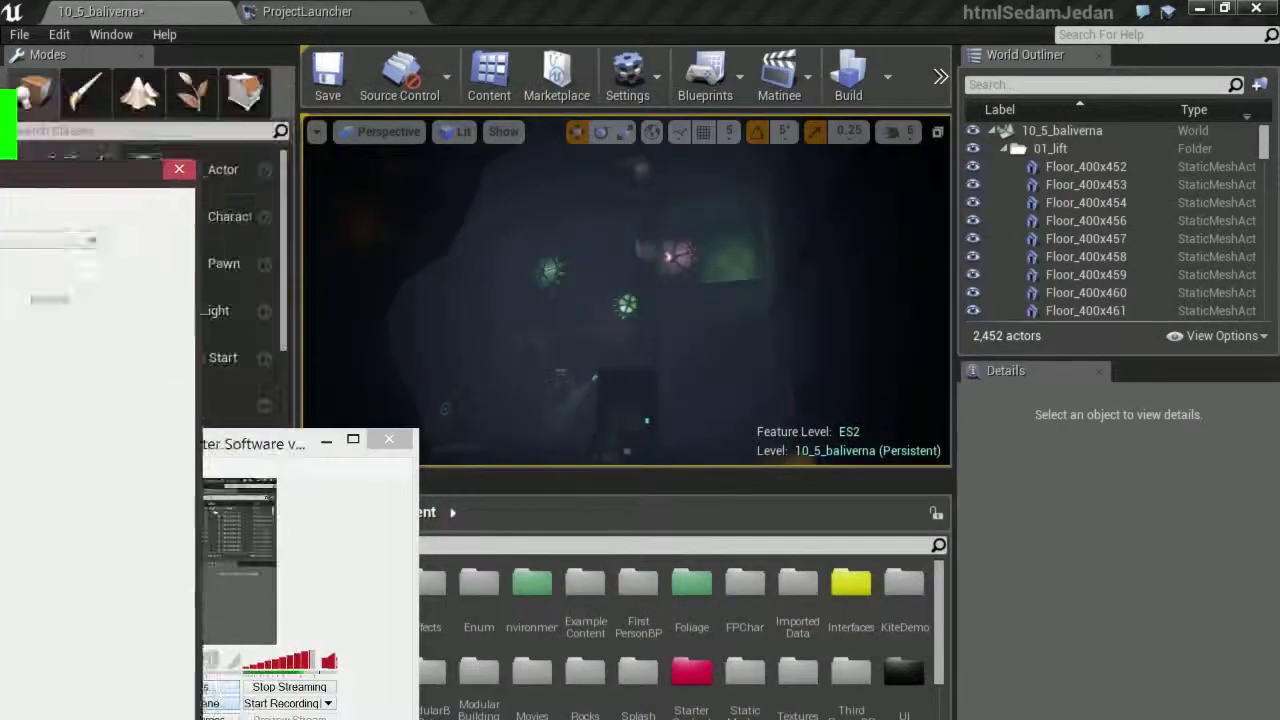
key("Down")
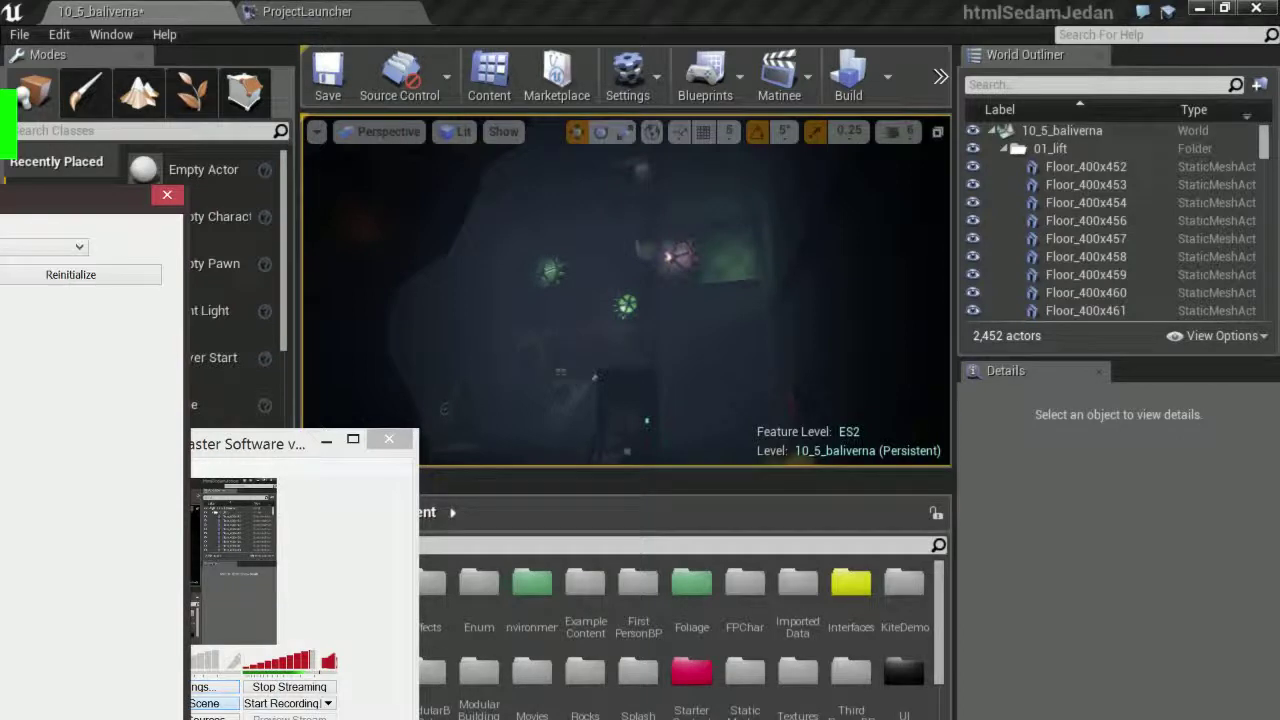
key("alt+Down")
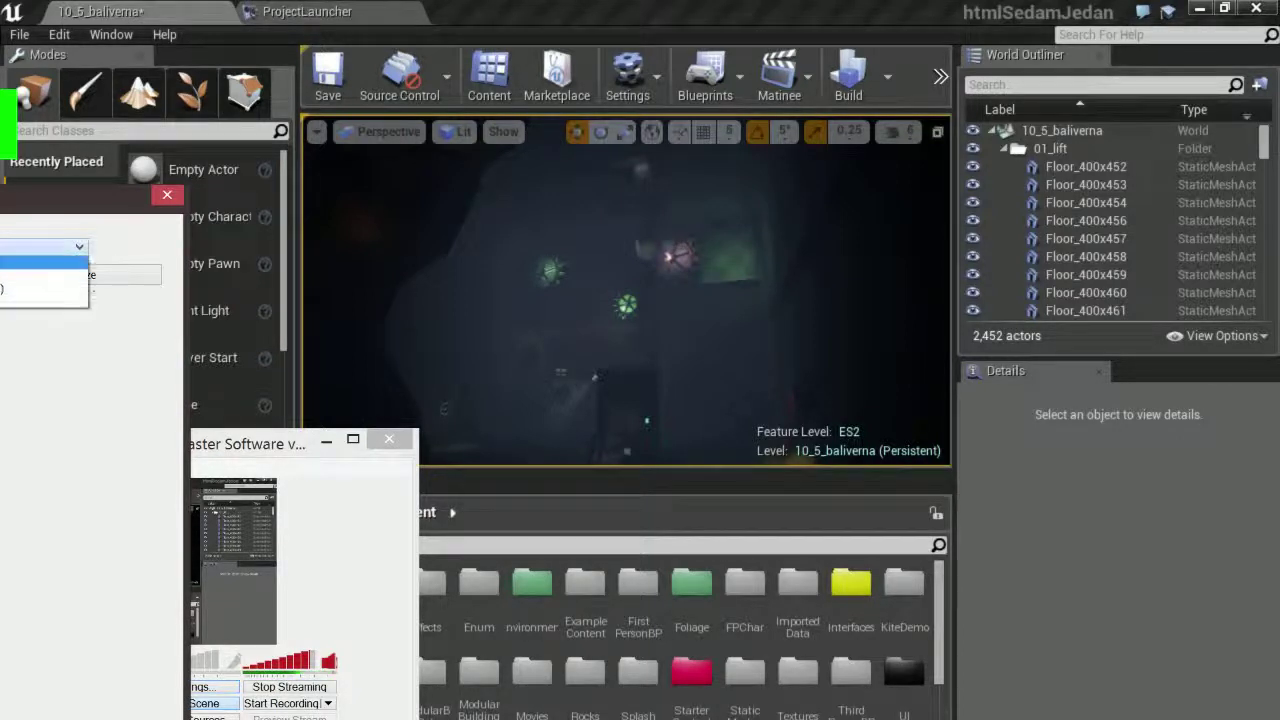
key("Return")
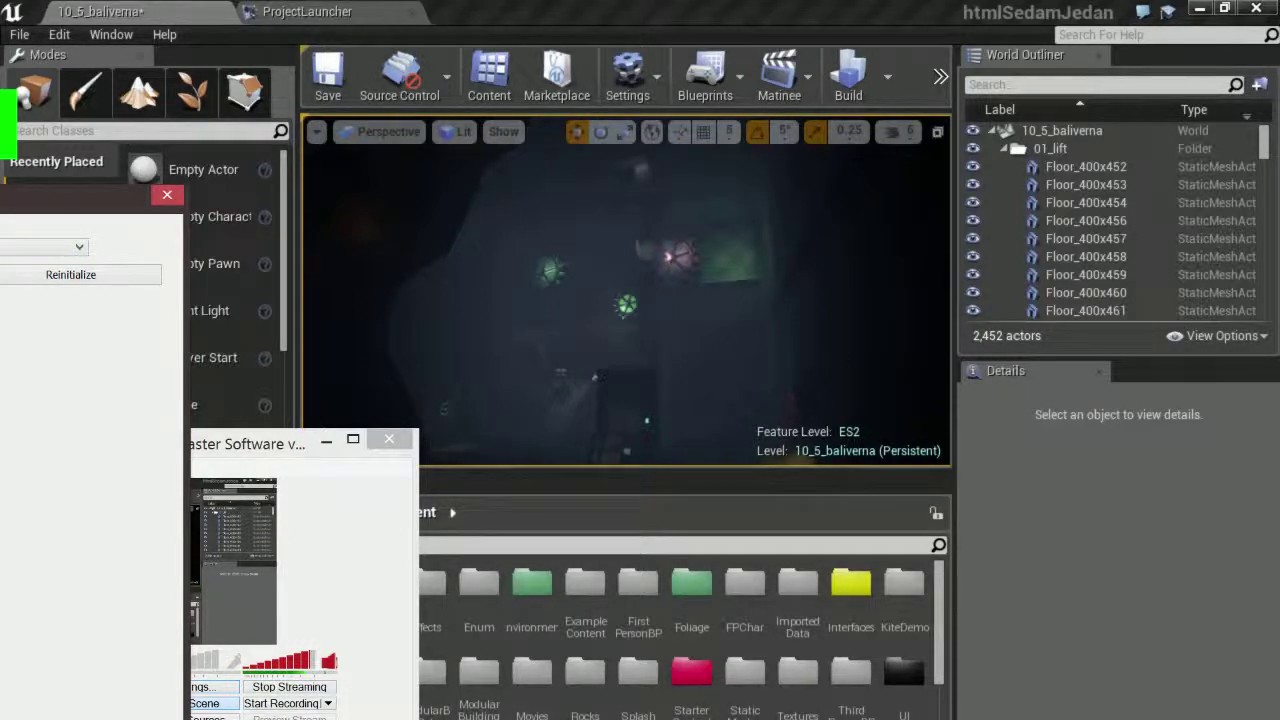
key("Return")
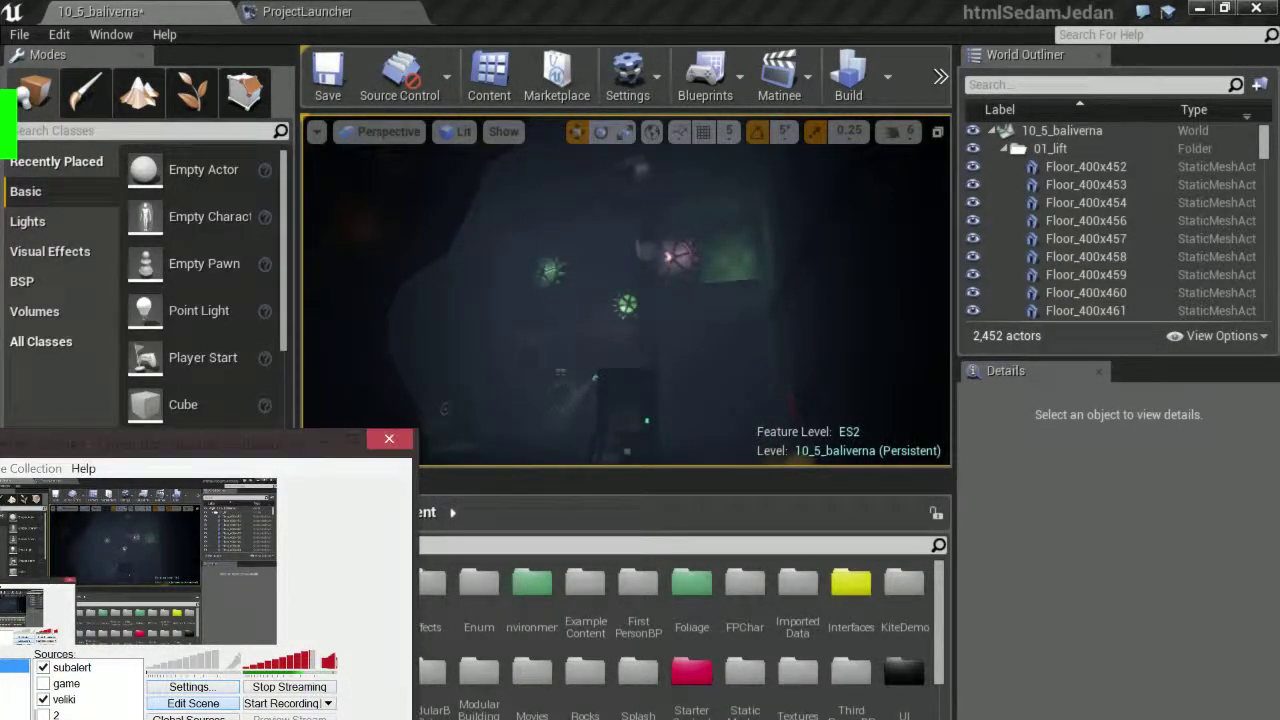
Minimize OBS, make the viewport taller, and fly the camera to the green-lit table area.
left_click(326, 439)
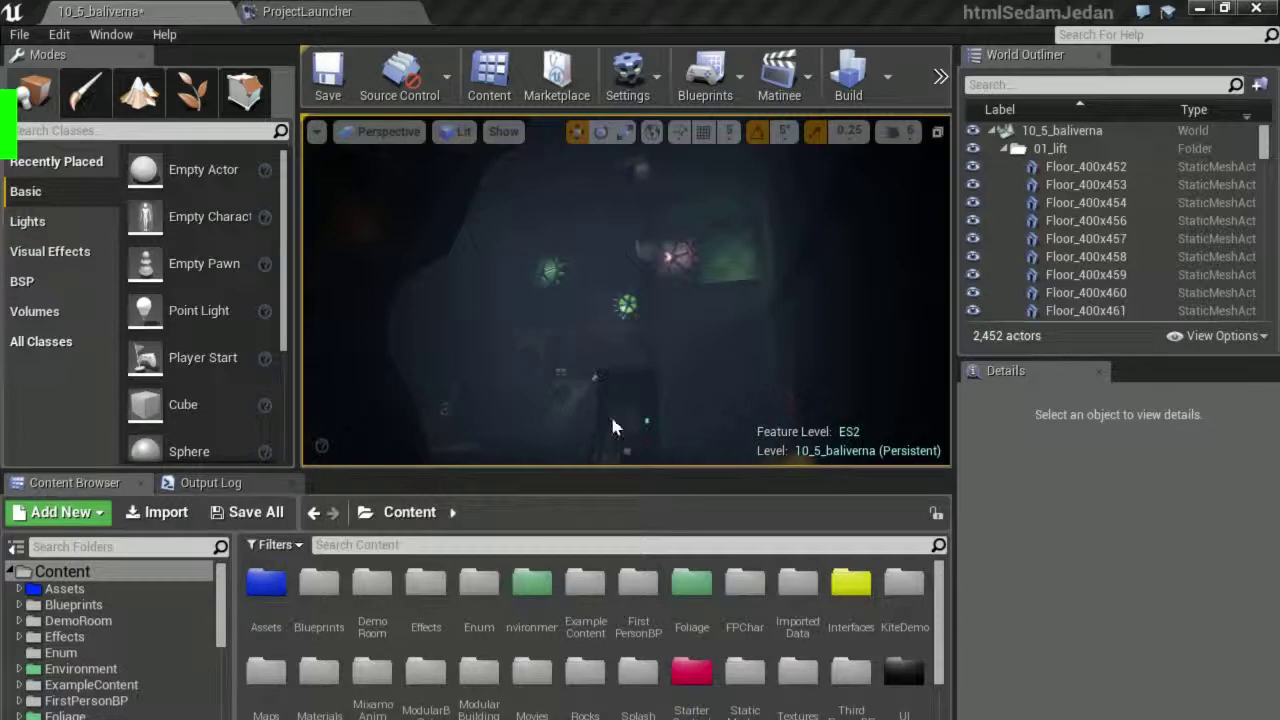
right_click_drag(610, 413, 590, 400)
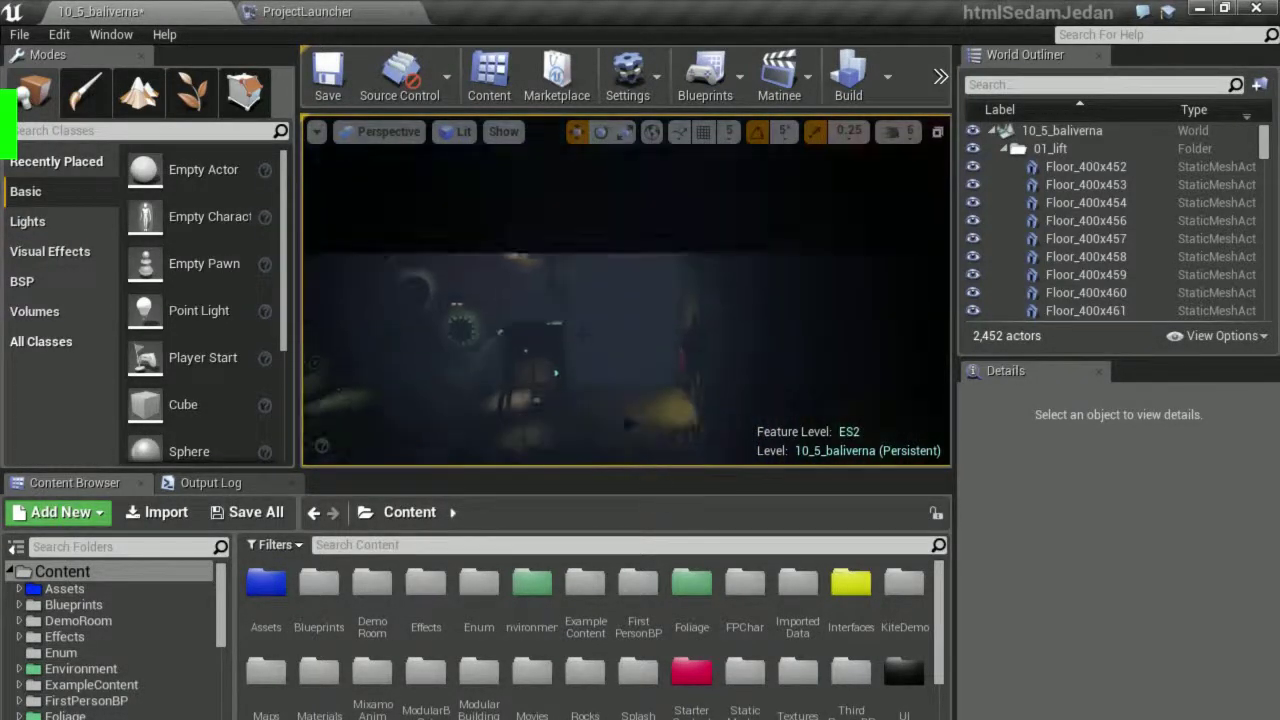
left_click_drag(637, 468, 676, 674)
mouse_move(520, 443)
right_mouse_down()
mouse_move(608, 451)
mouse_move(595, 428)
right_mouse_up()
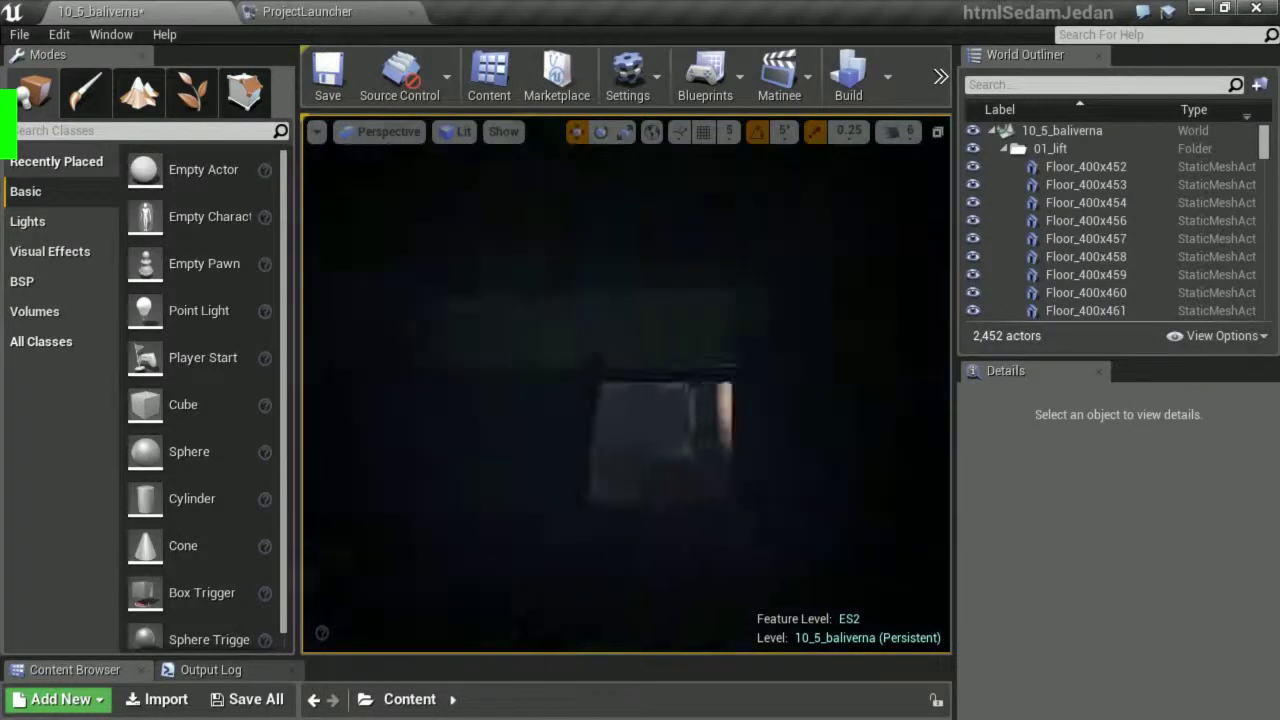
right_click_drag(653, 473, 622, 463)
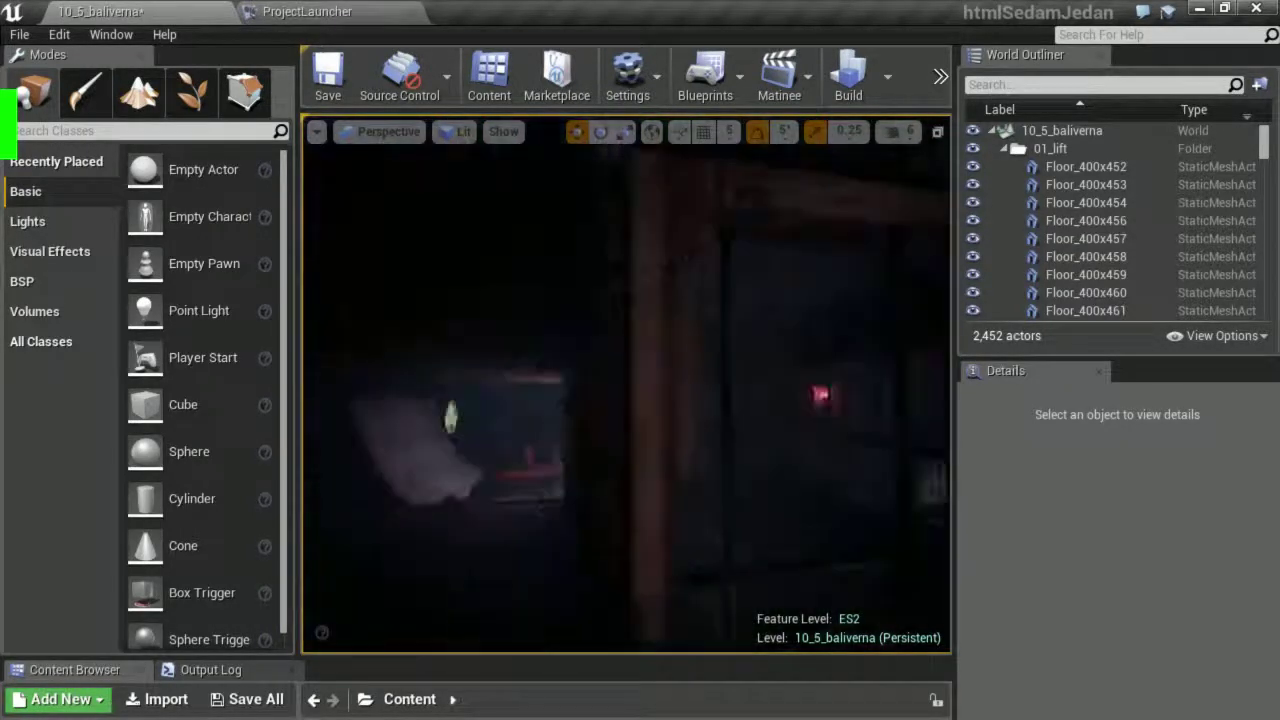
right_click_drag(635, 377, 635, 377)
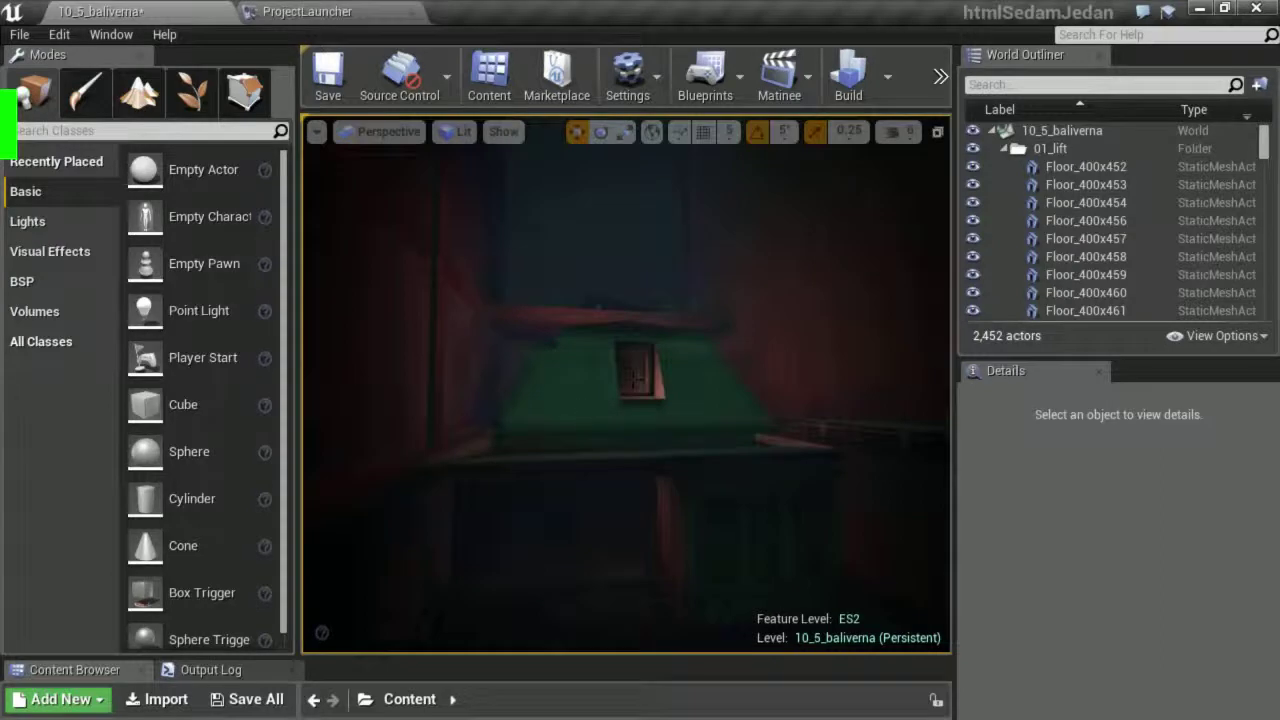
Frame the lit wall near the h2 actor and save that view as viewport bookmark 1.
left_click(583, 415)
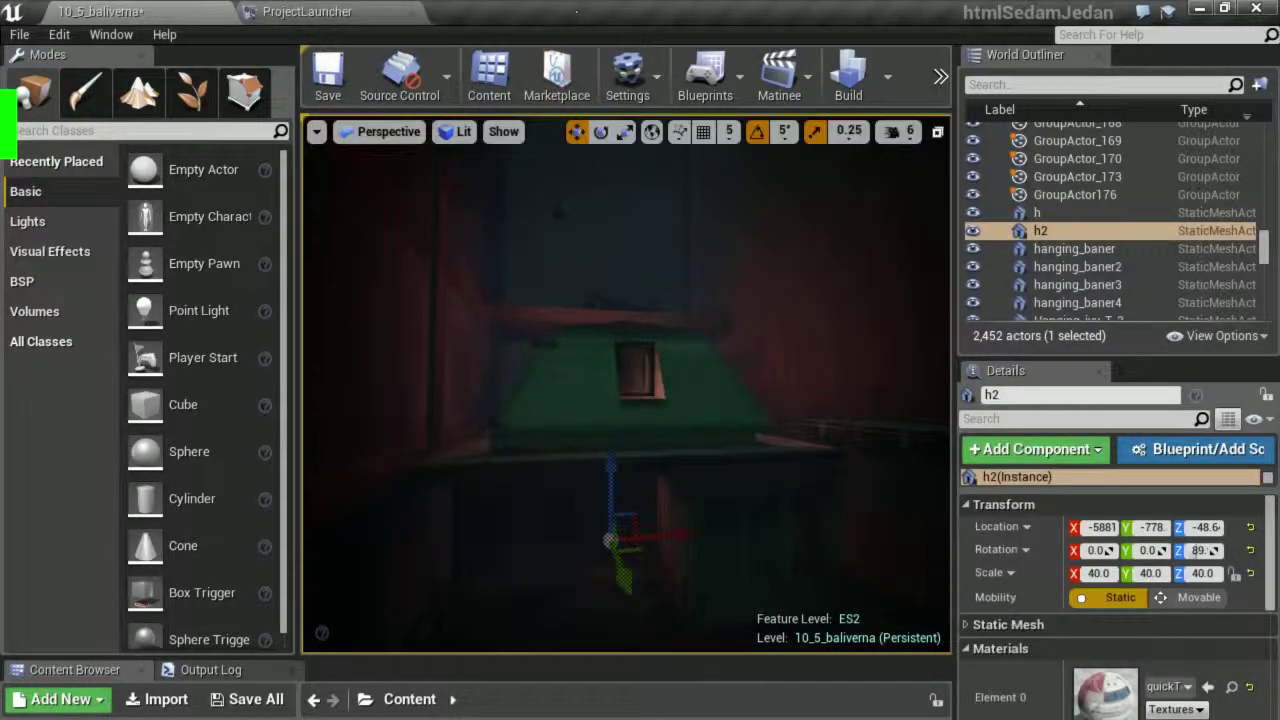
mouse_move(467, 370)
right_mouse_down()
mouse_move(586, 406)
mouse_move(560, 371)
right_mouse_up()
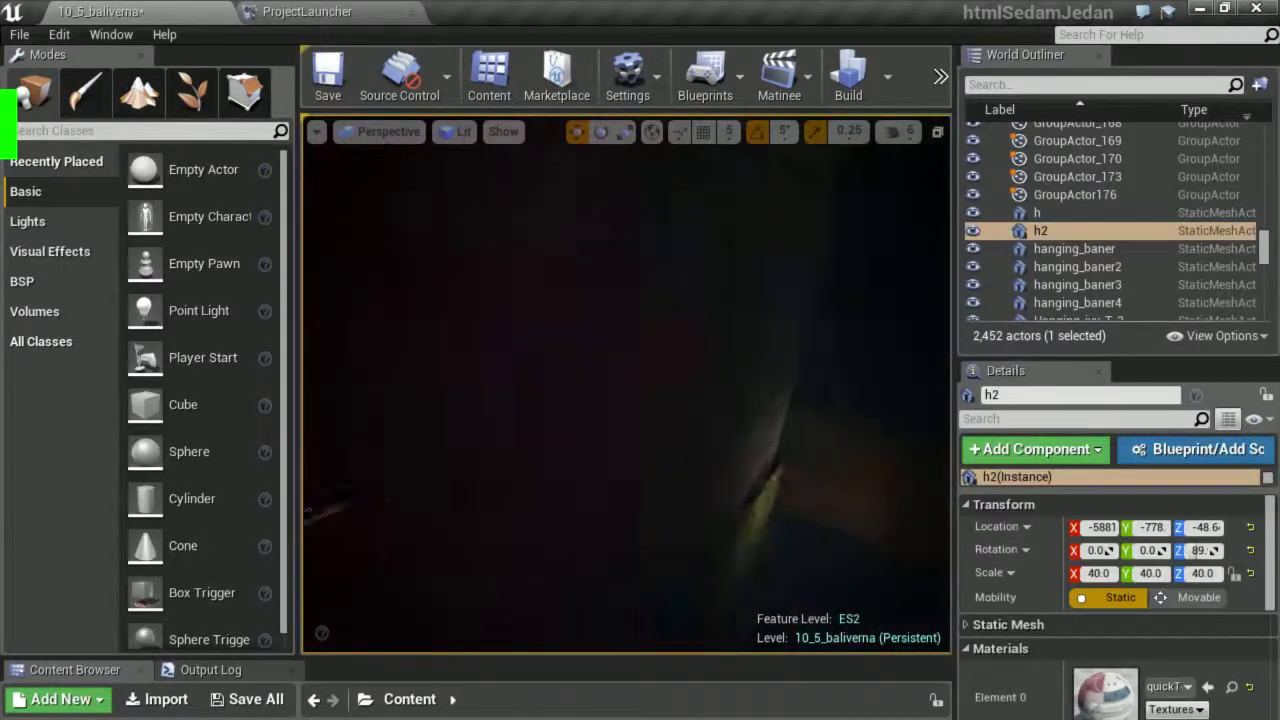
right_click_drag(631, 425, 631, 425)
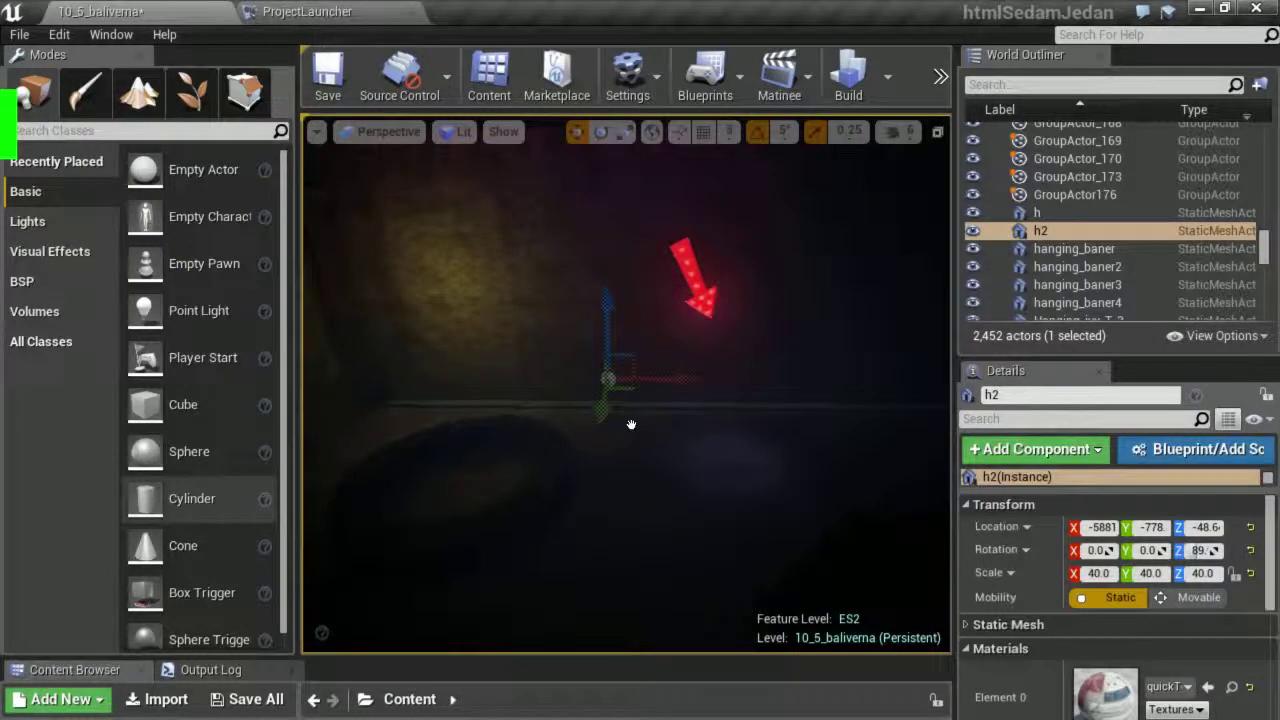
right_click_drag(631, 425, 631, 425)
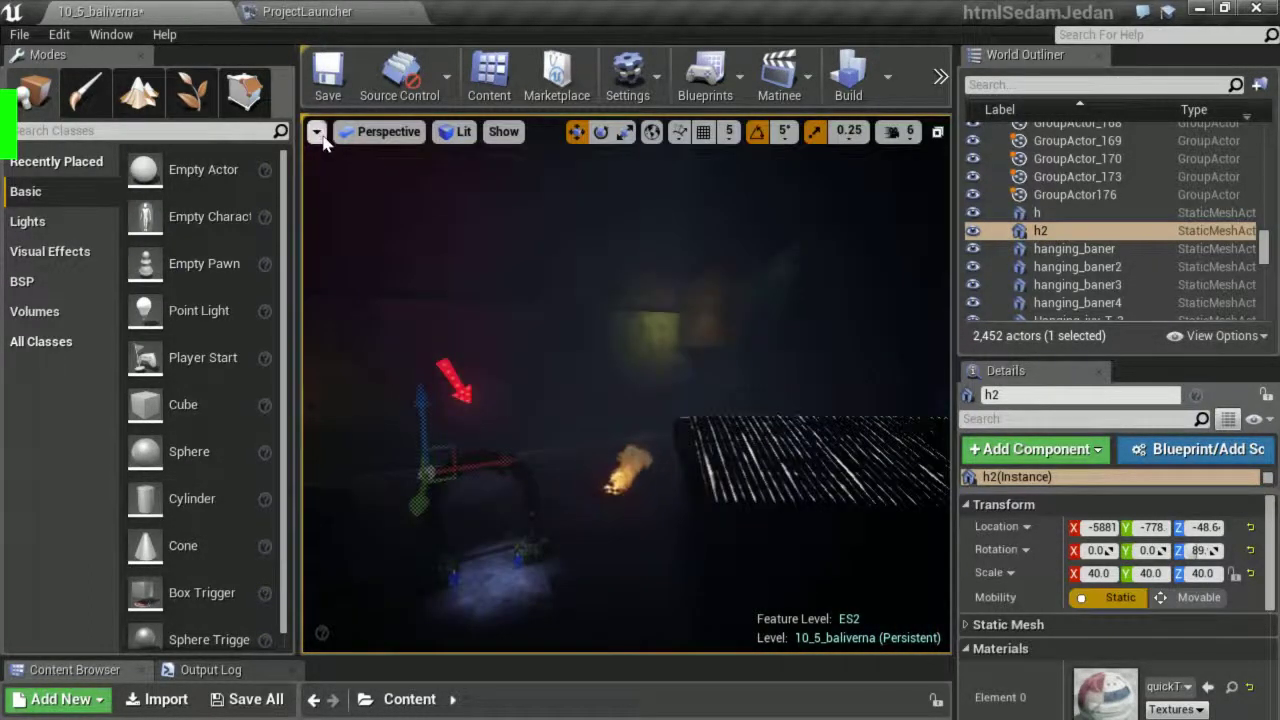
left_click(316, 131)
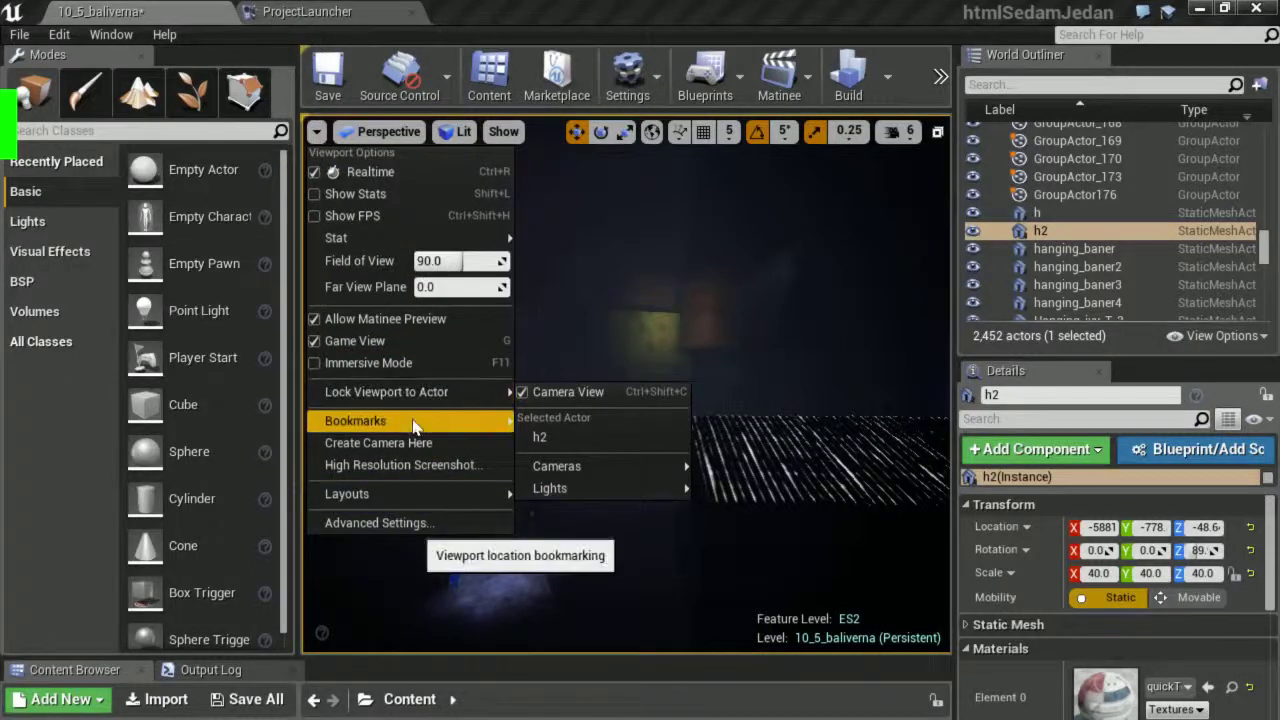
mouse_move(435, 424)
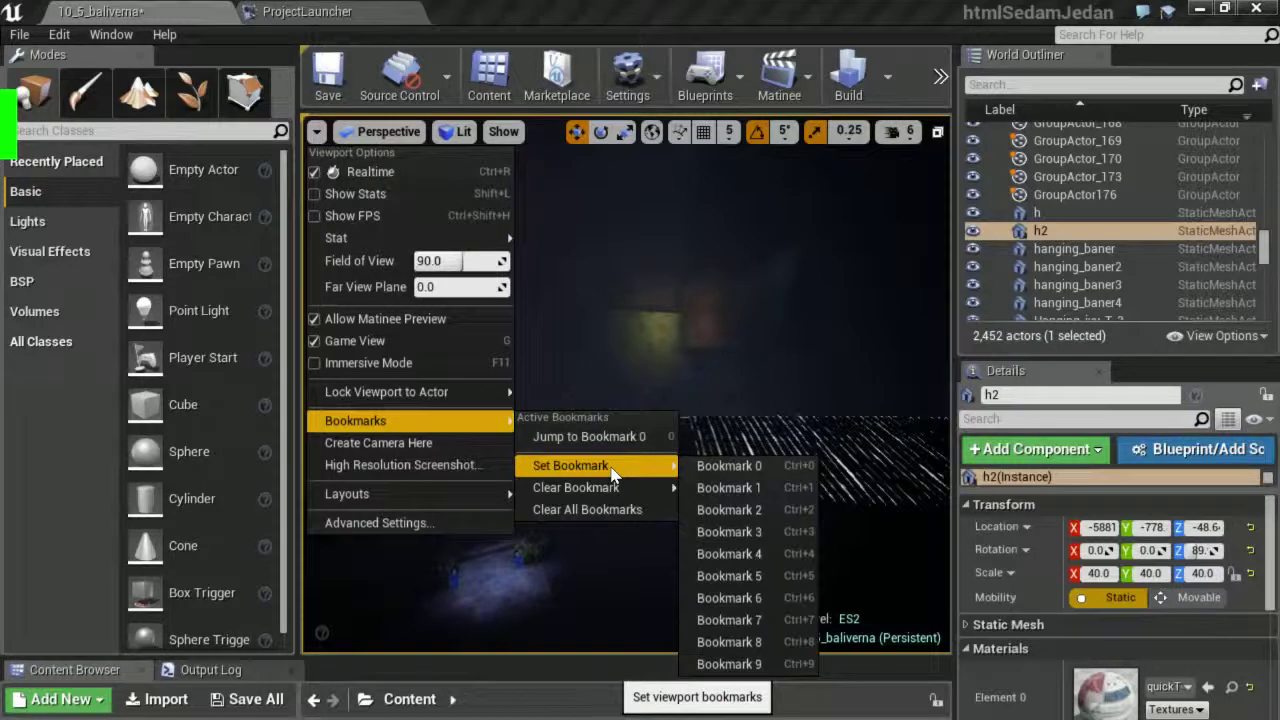
left_click(747, 498)
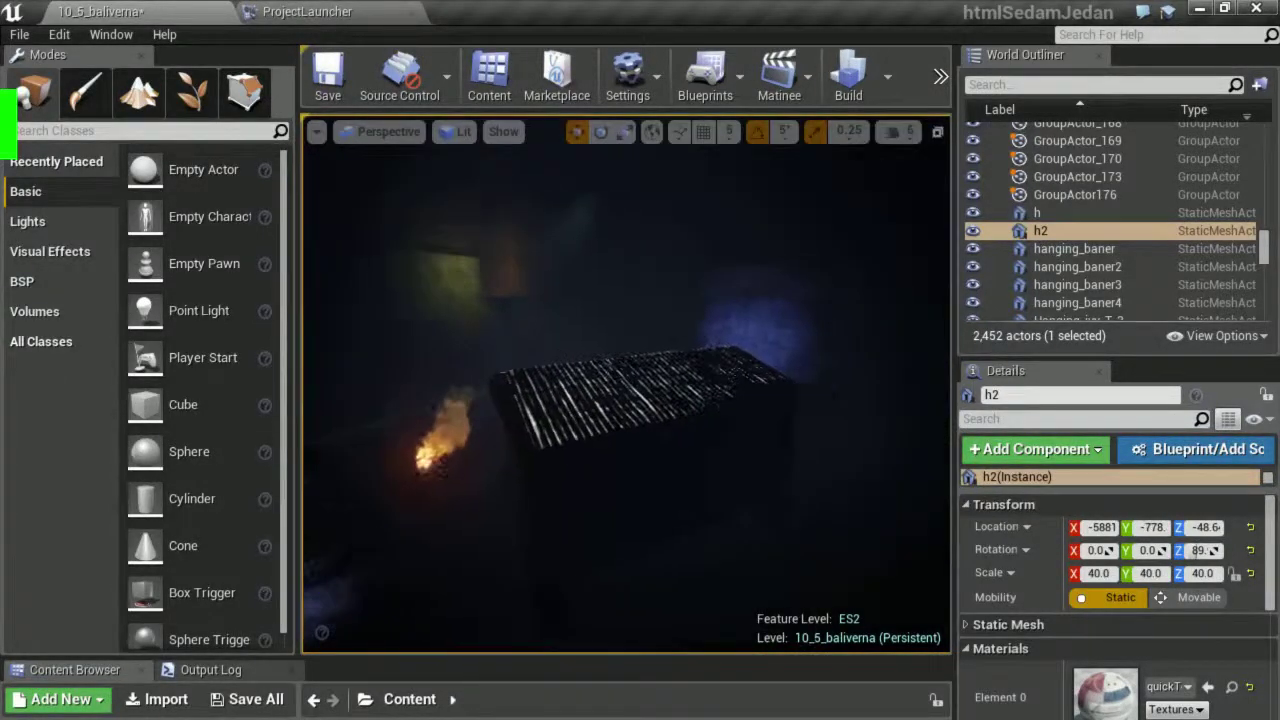
Select the kuchaR2 roof piece and focus the camera on it.
left_click(614, 414)
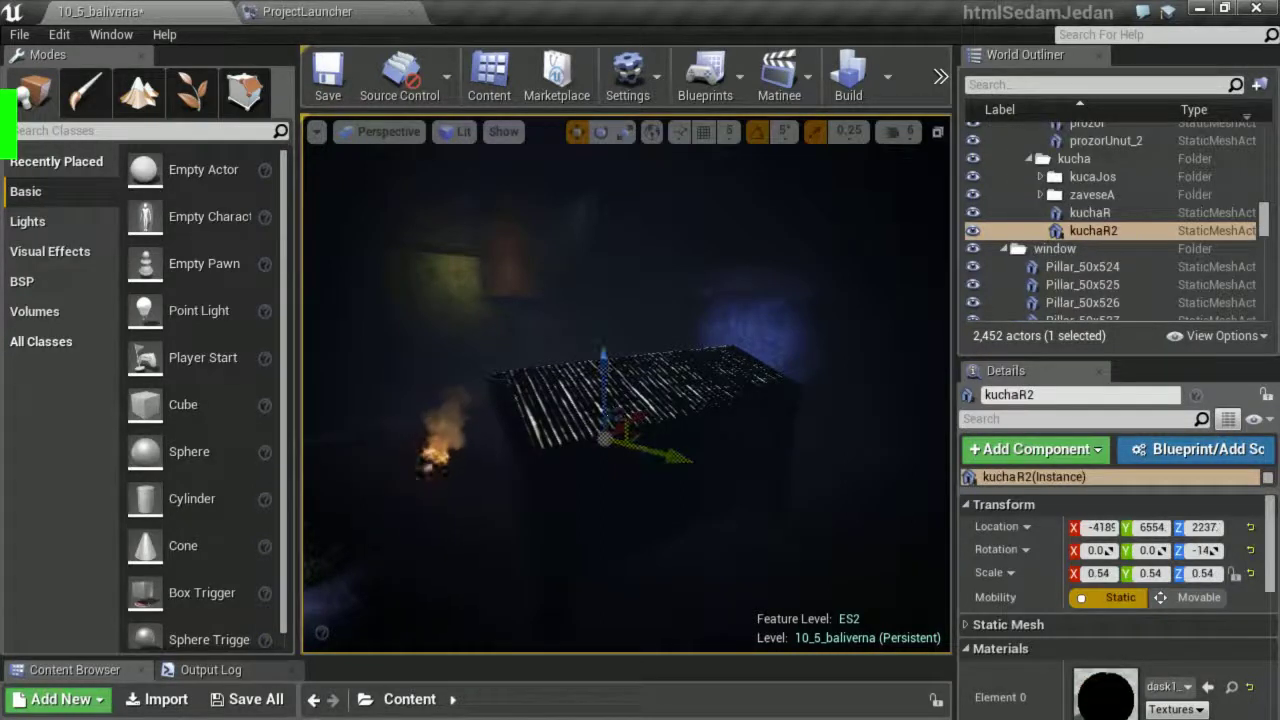
key("f")
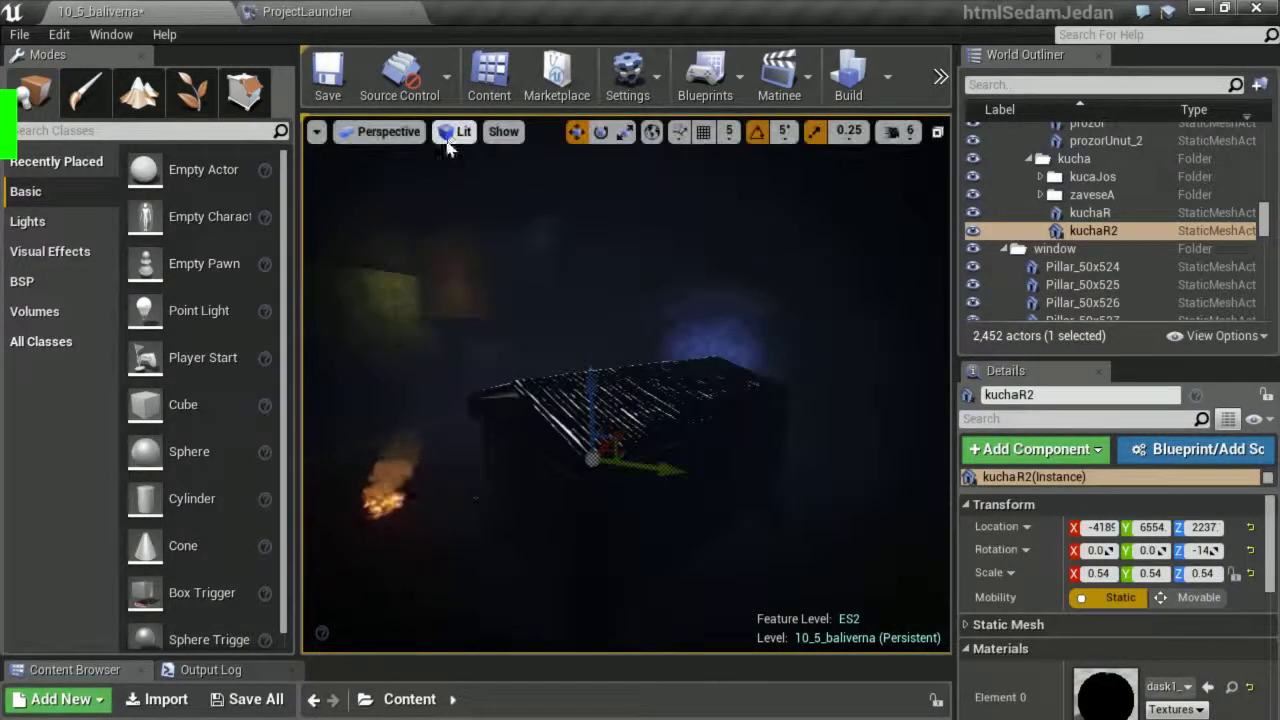
left_click(447, 147)
Switch the viewport to Unlit, undo a stray kuchaR2 move, and enlarge the content browser.
left_click(465, 189)
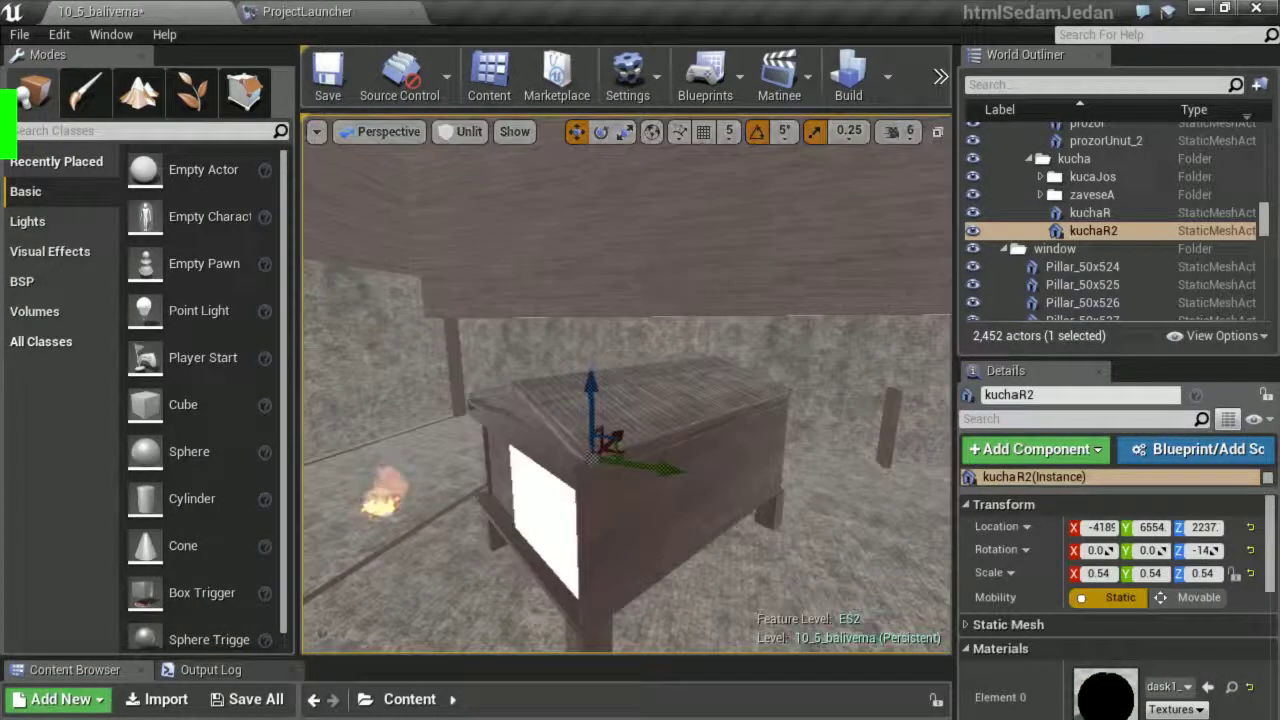
left_click_drag(663, 471, 687, 476)
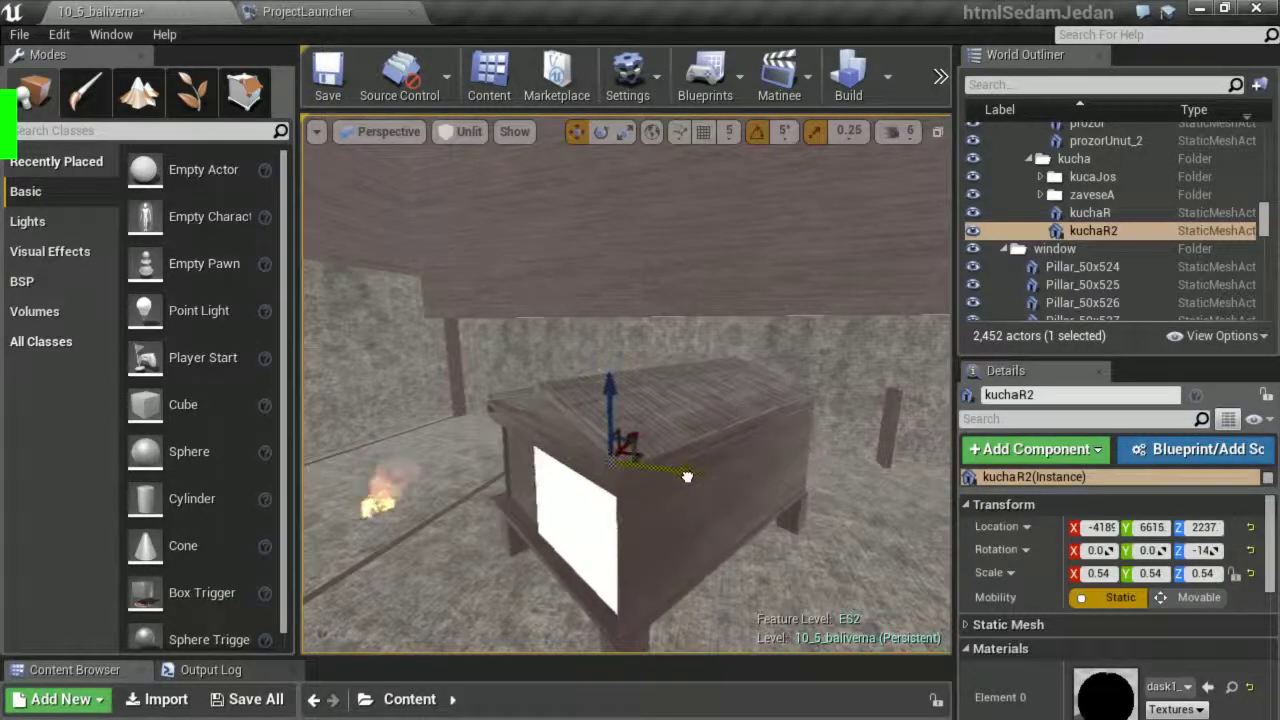
key("ctrl+z")
right_click(670, 474)
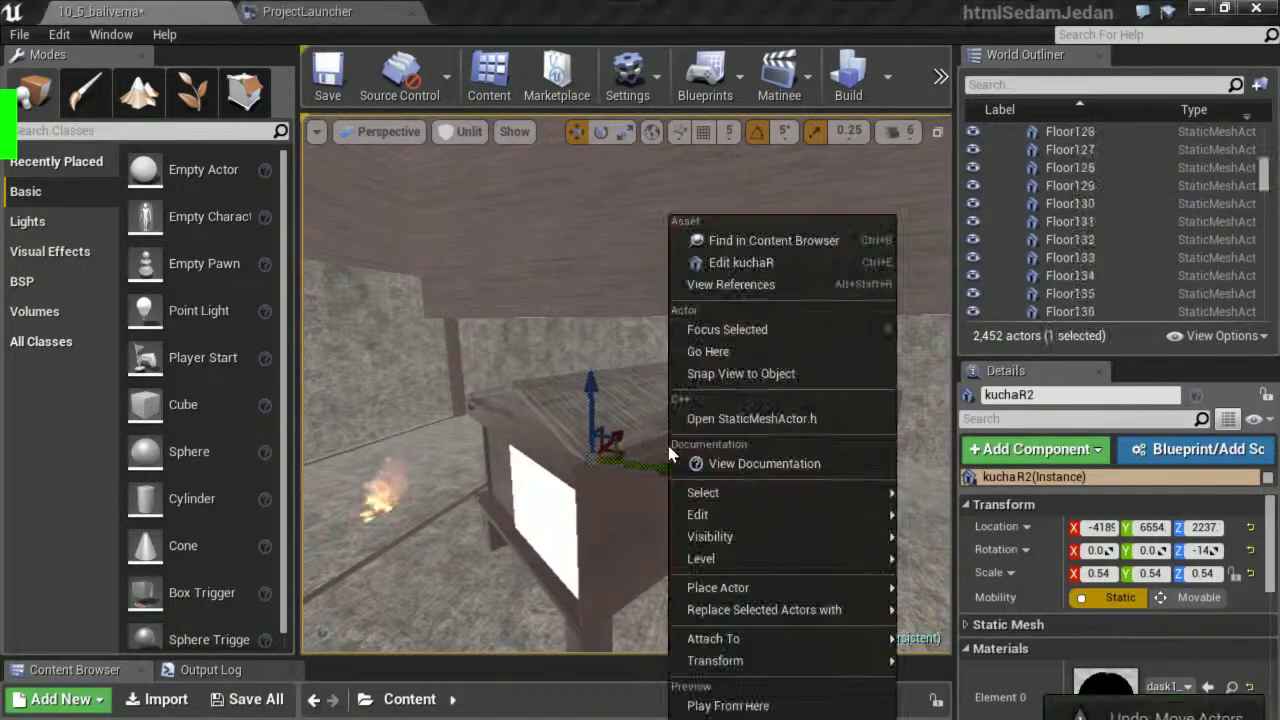
left_click(496, 655)
left_click_drag(496, 655, 497, 515)
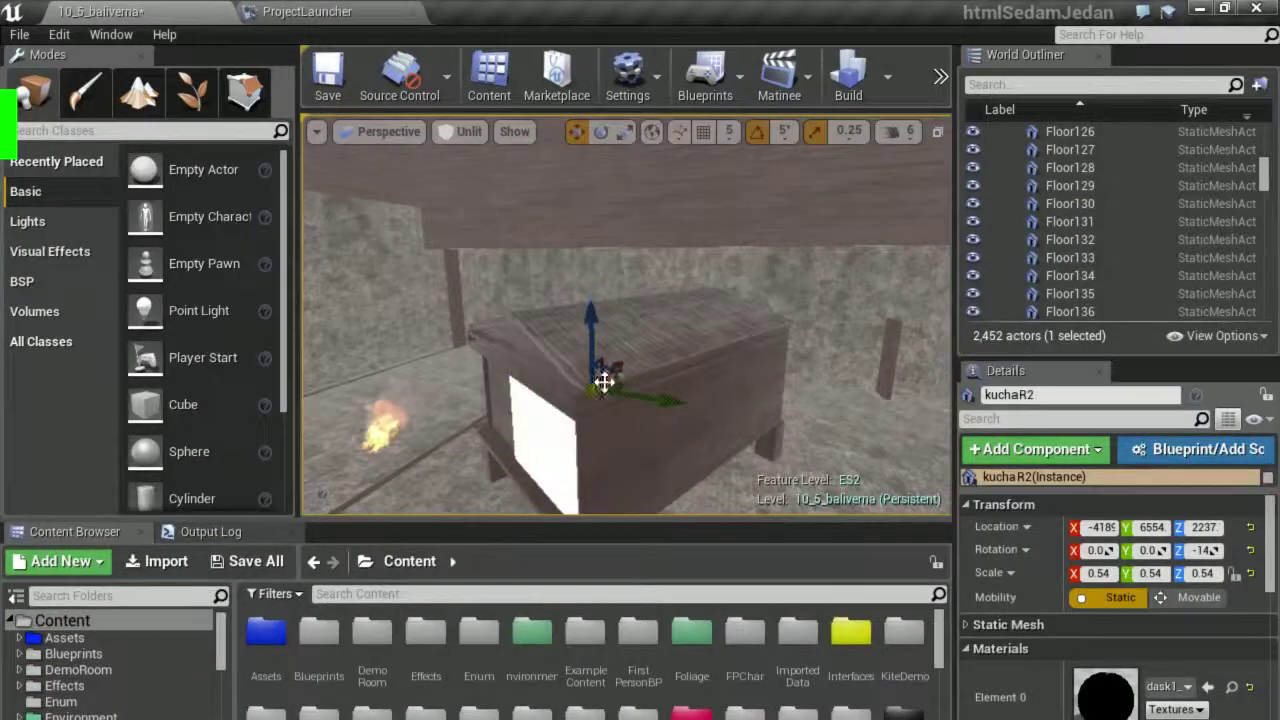
Refocus on kuchaR2 and orbit the camera to look down on the house.
right_click(605, 382)
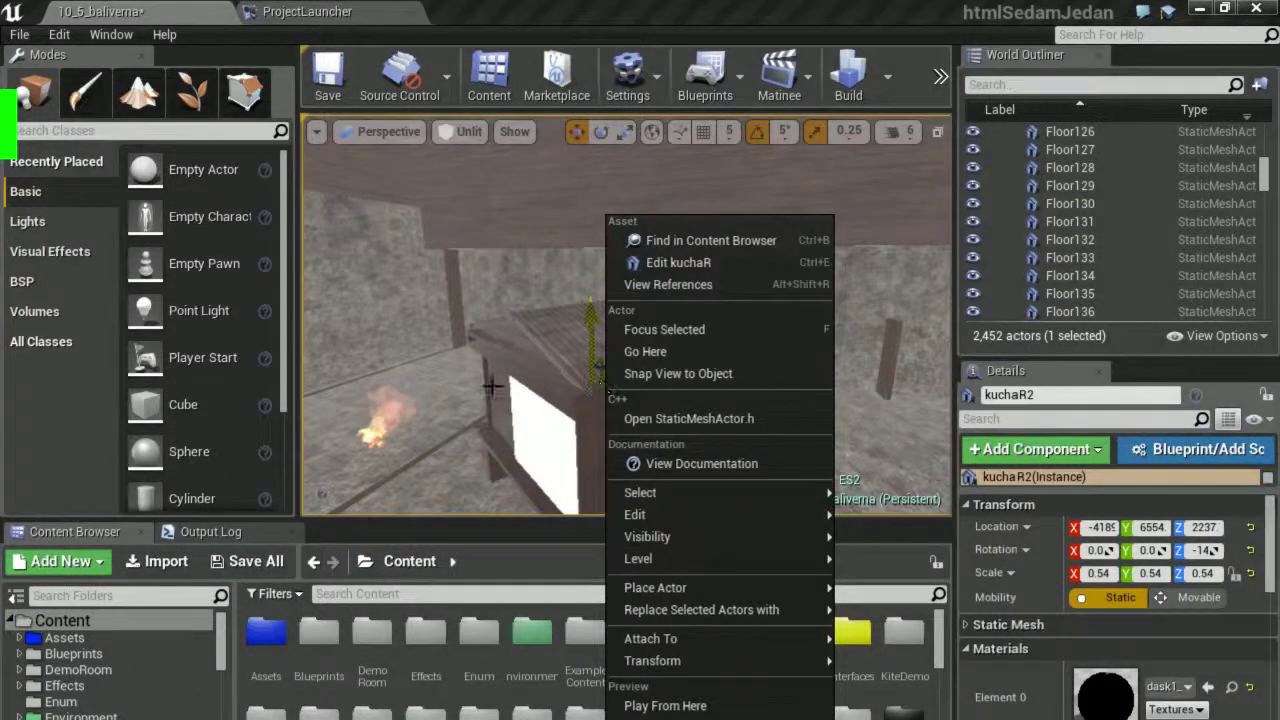
key("f")
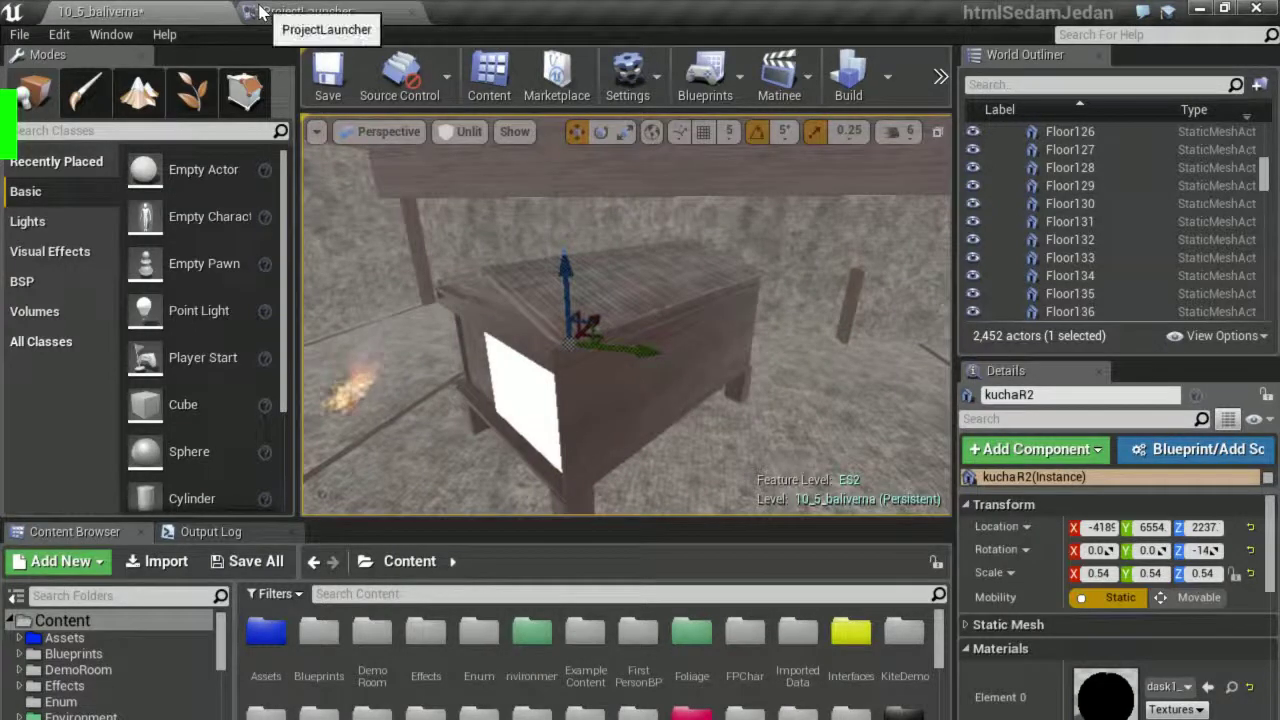
right_click_drag(571, 314, 624, 319)
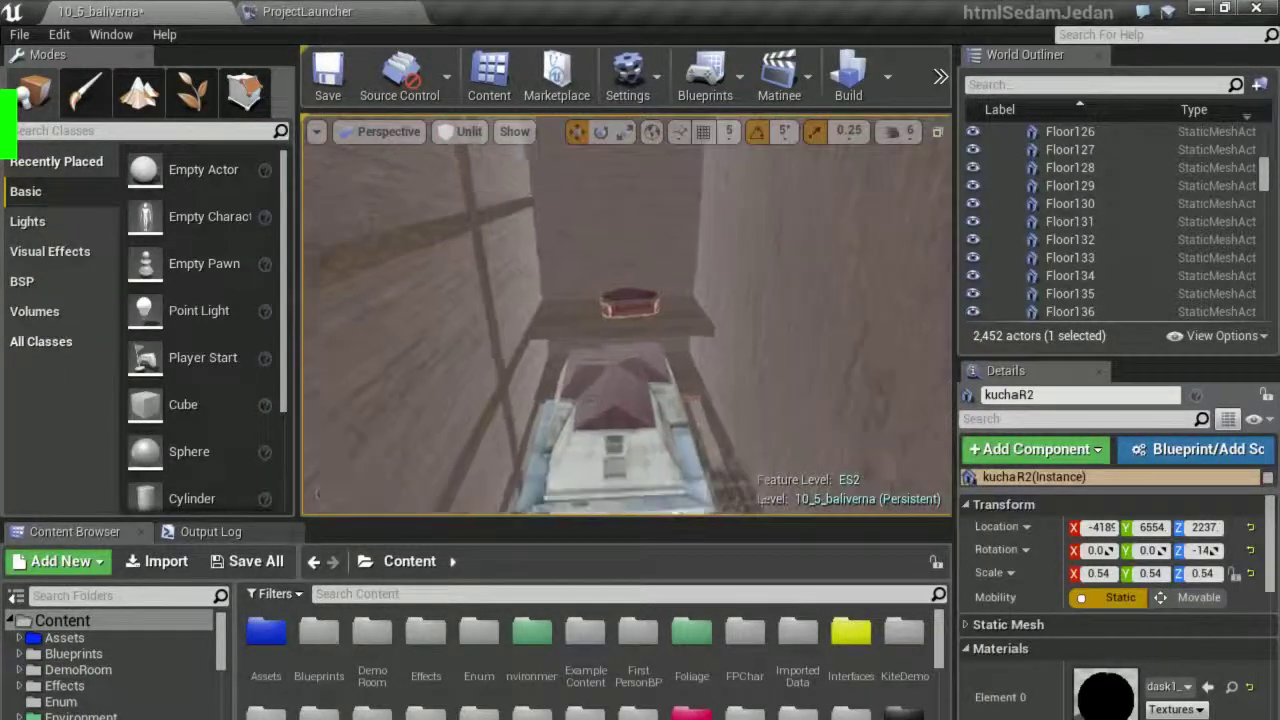
right_click_drag(624, 319, 649, 439)
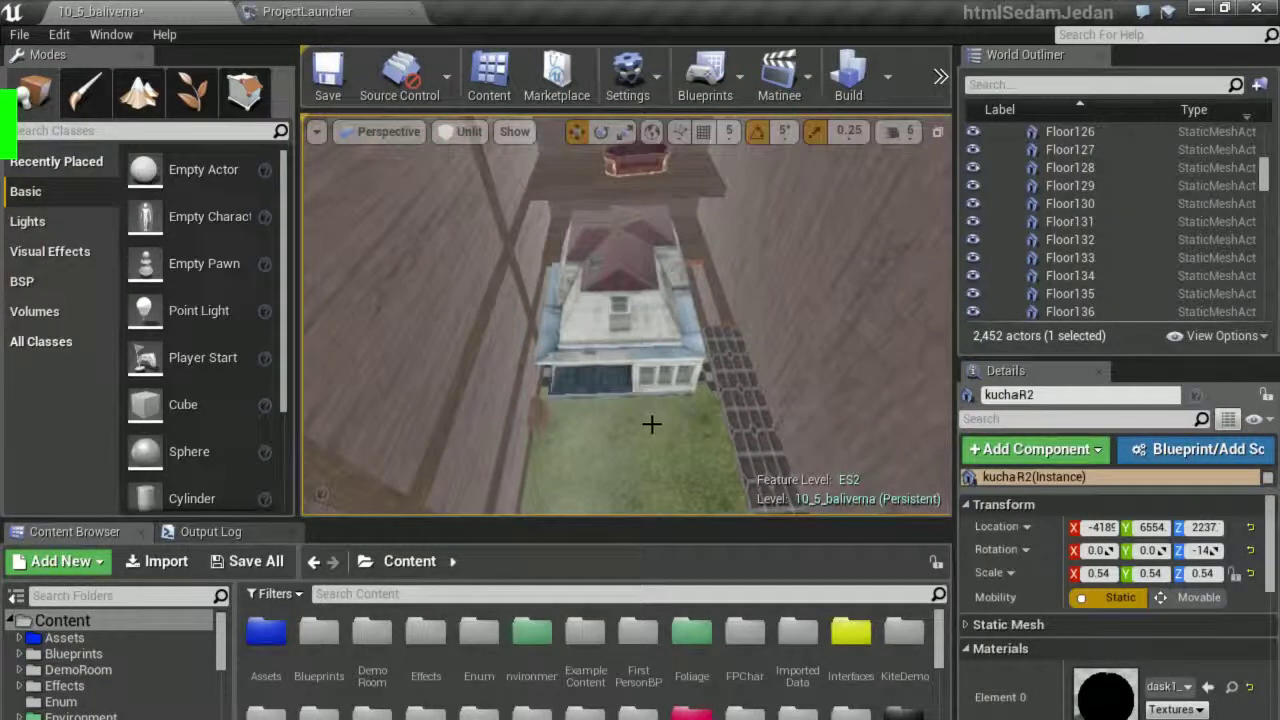
Save the overhead house view as viewport bookmark 2 and select the h2 house mesh.
left_click(316, 131)
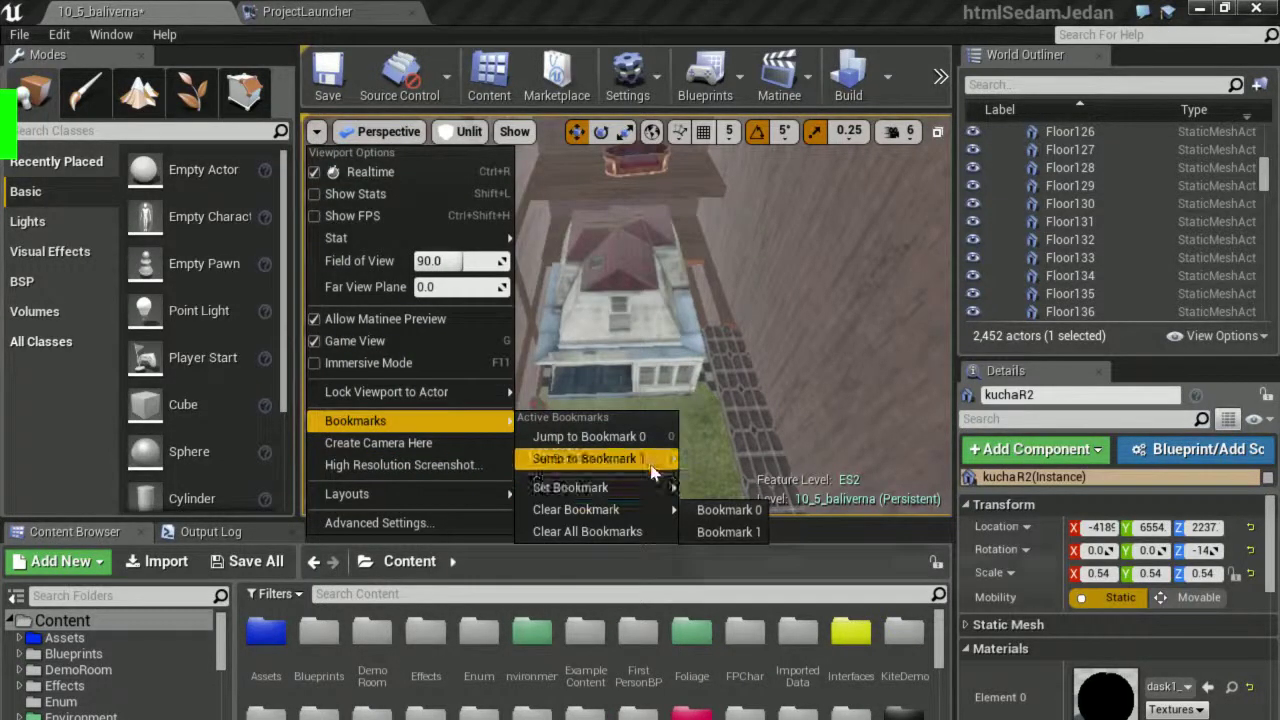
mouse_move(650, 487)
left_click(764, 545)
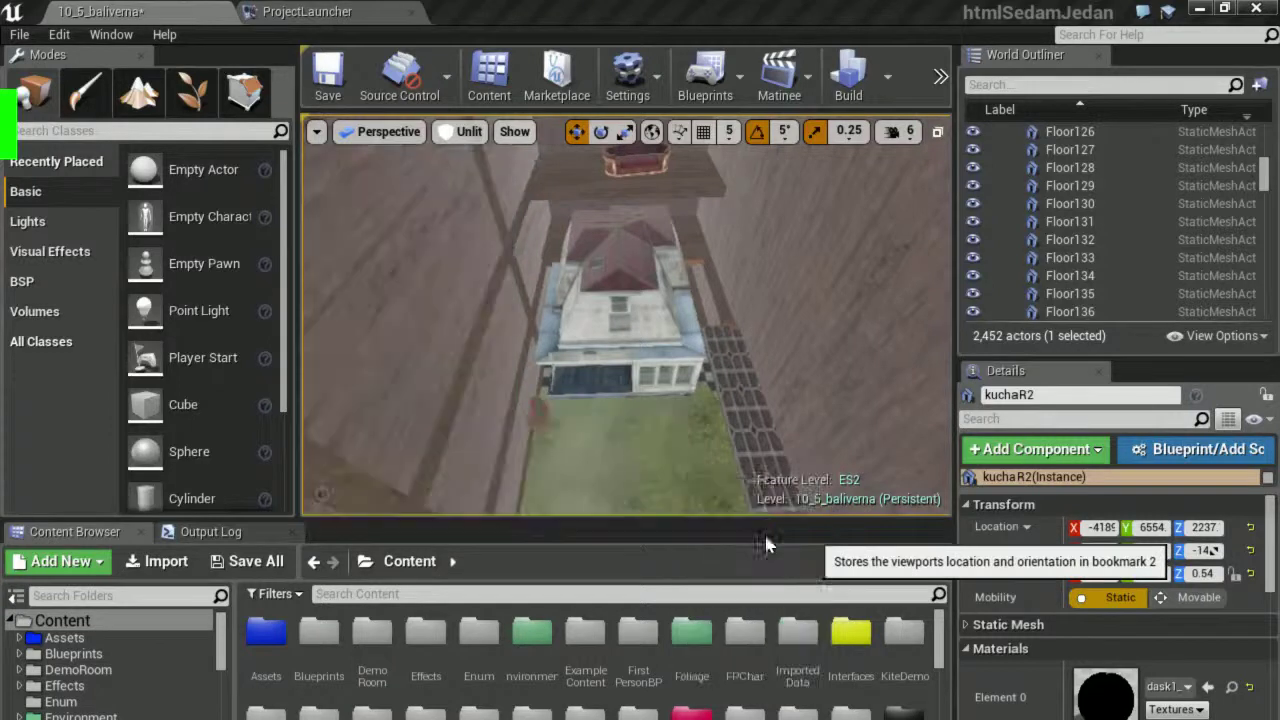
left_click(629, 336)
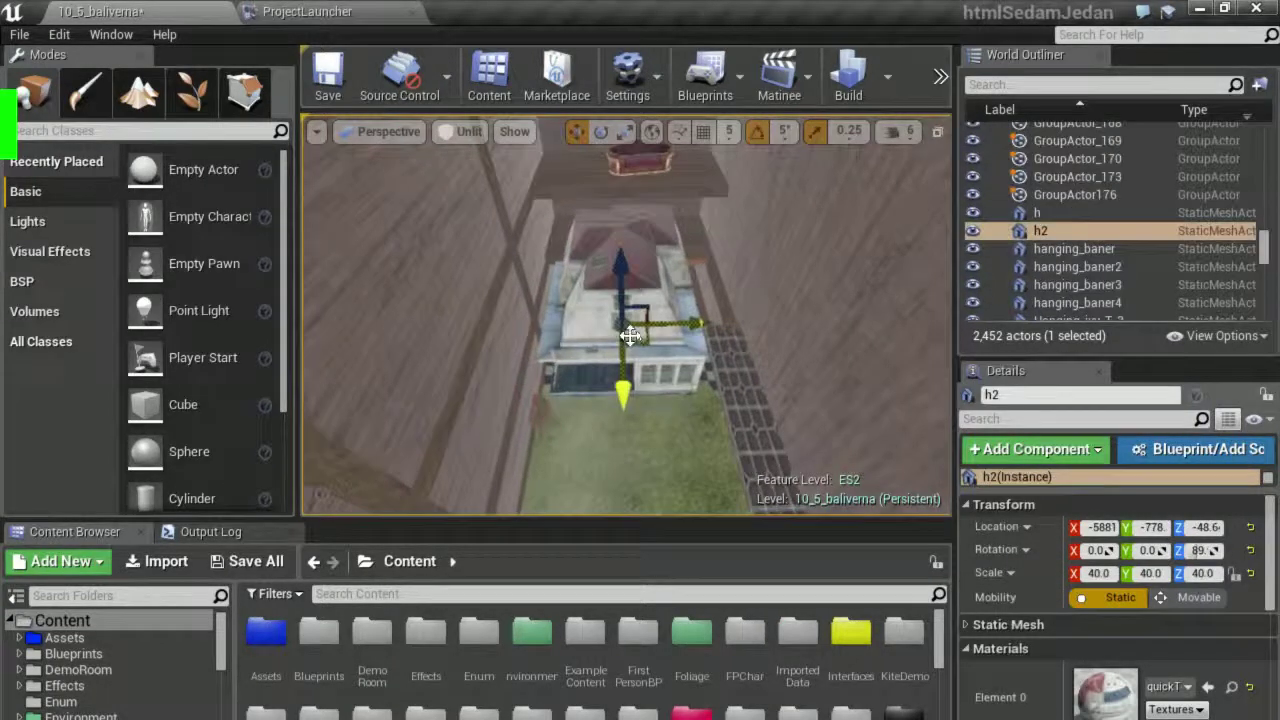
Reveal the h2 mesh in its 22_houseGN/2 content folder and return the view to bookmark 1.
right_click(611, 330)
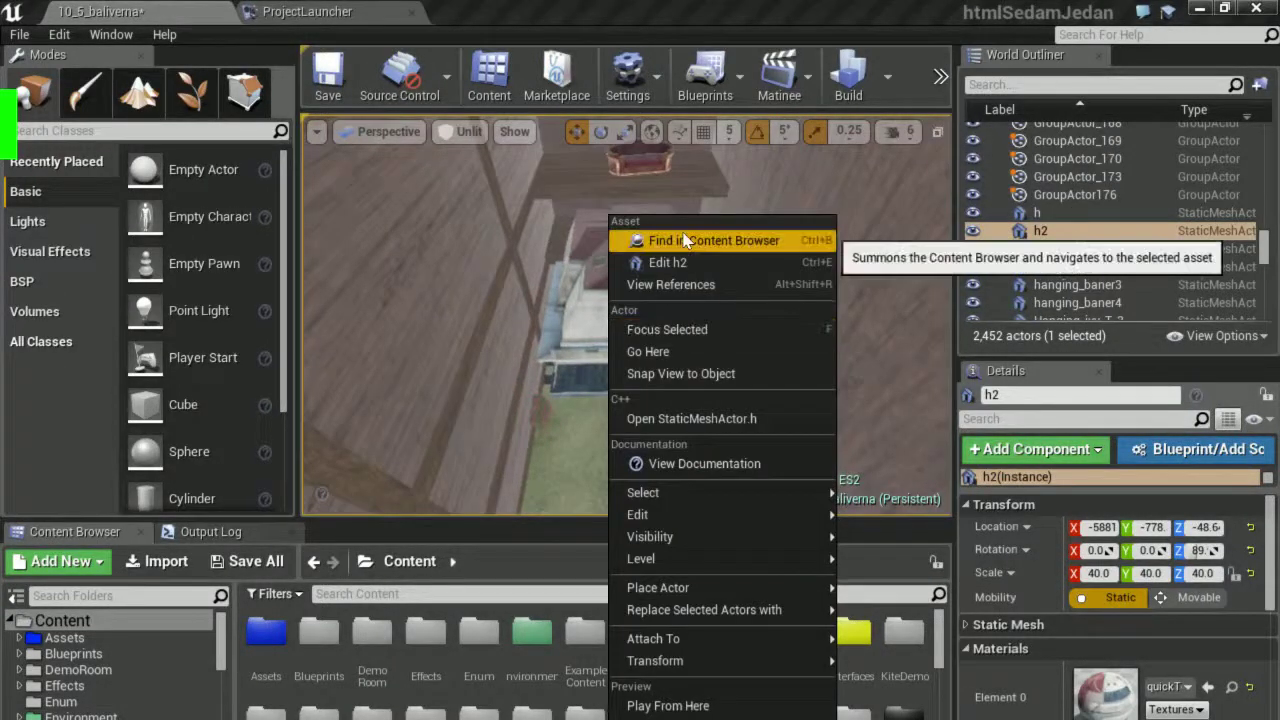
left_click(686, 240)
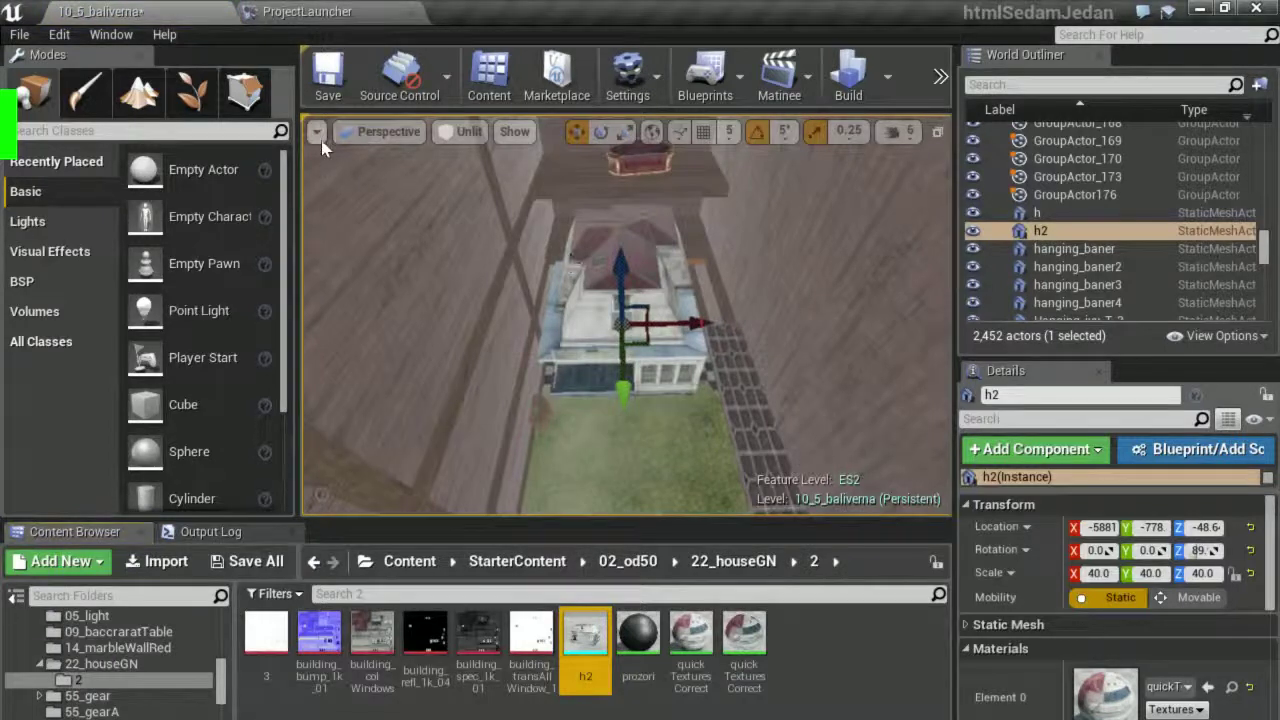
left_click(316, 132)
mouse_move(429, 423)
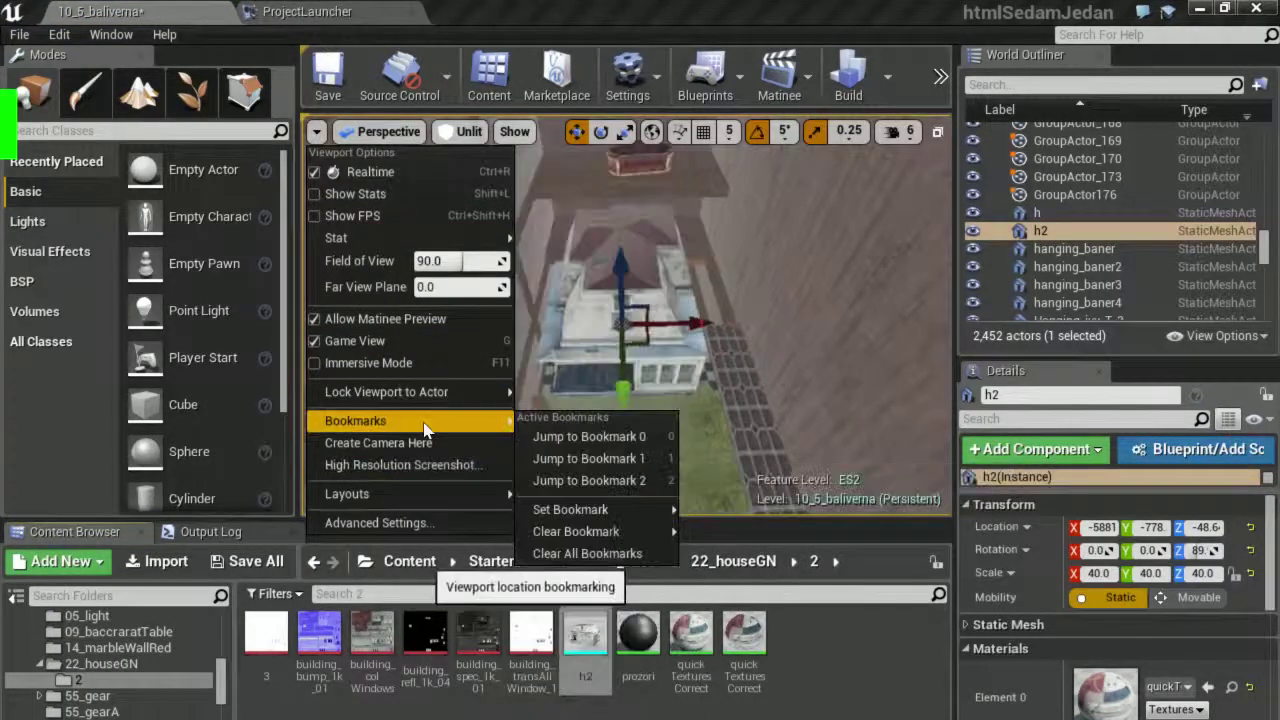
left_click(632, 465)
Focus the camera on kuchaR2, undoing an accidental nudge along Y.
left_click(730, 393)
key("f")
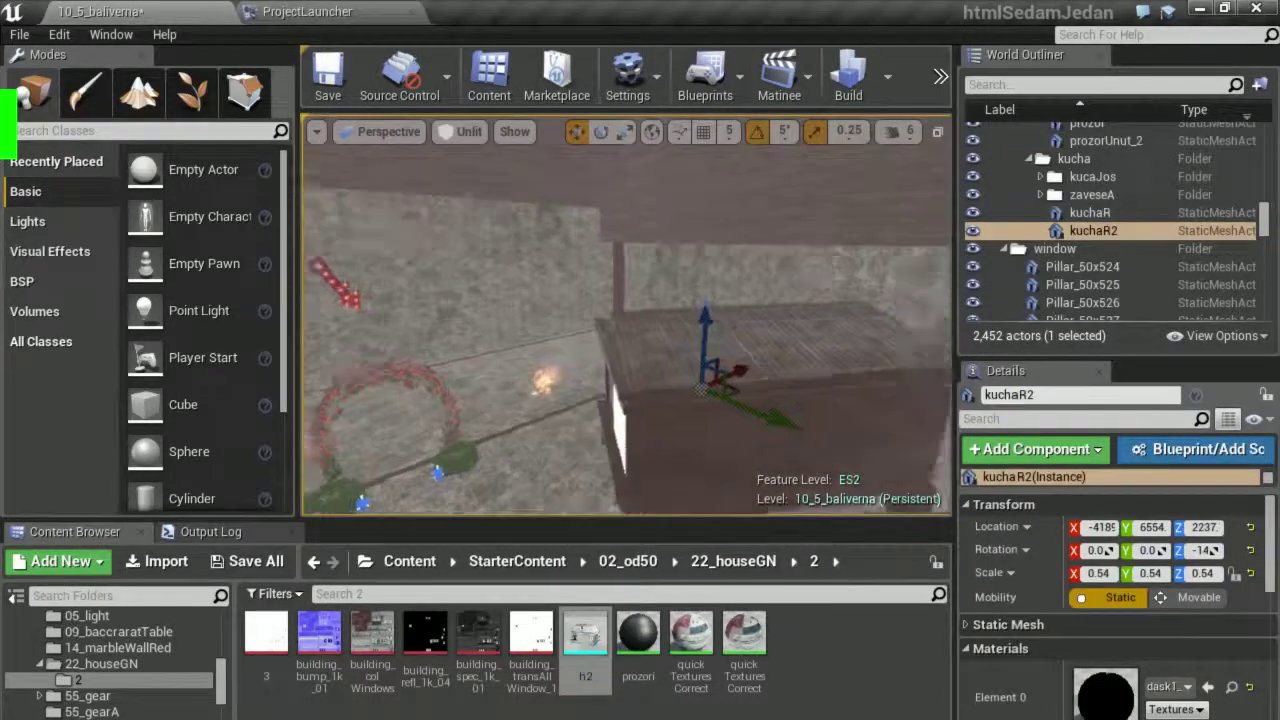
left_click_drag(660, 379, 667, 385)
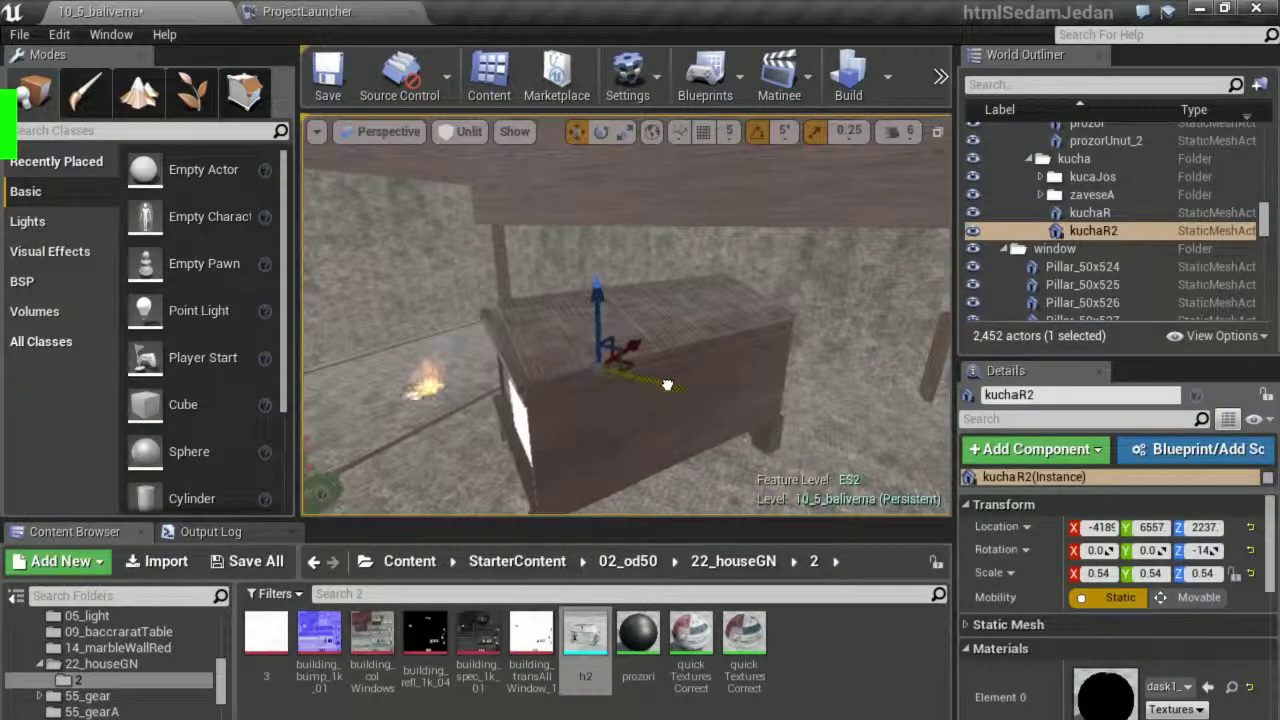
key("ctrl+z")
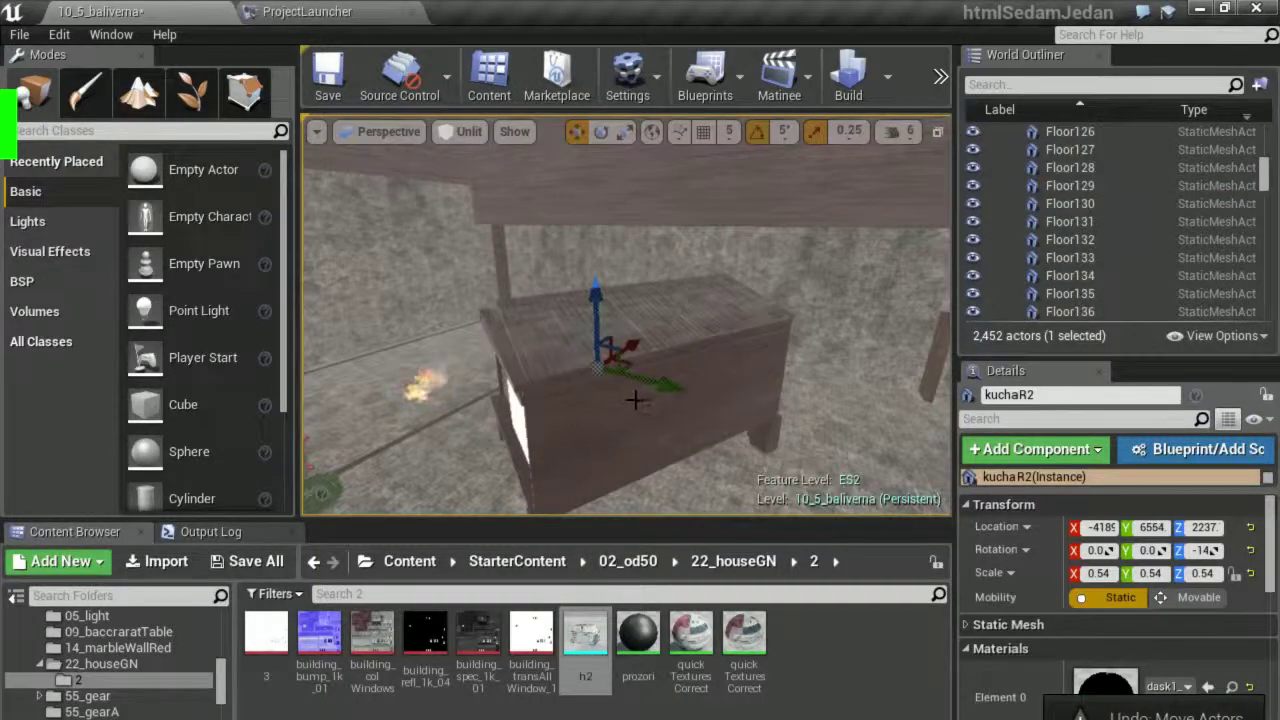
Replace kuchaR2's mesh with the h2 house and try uniform scales of 10 and 100.
right_click(635, 397)
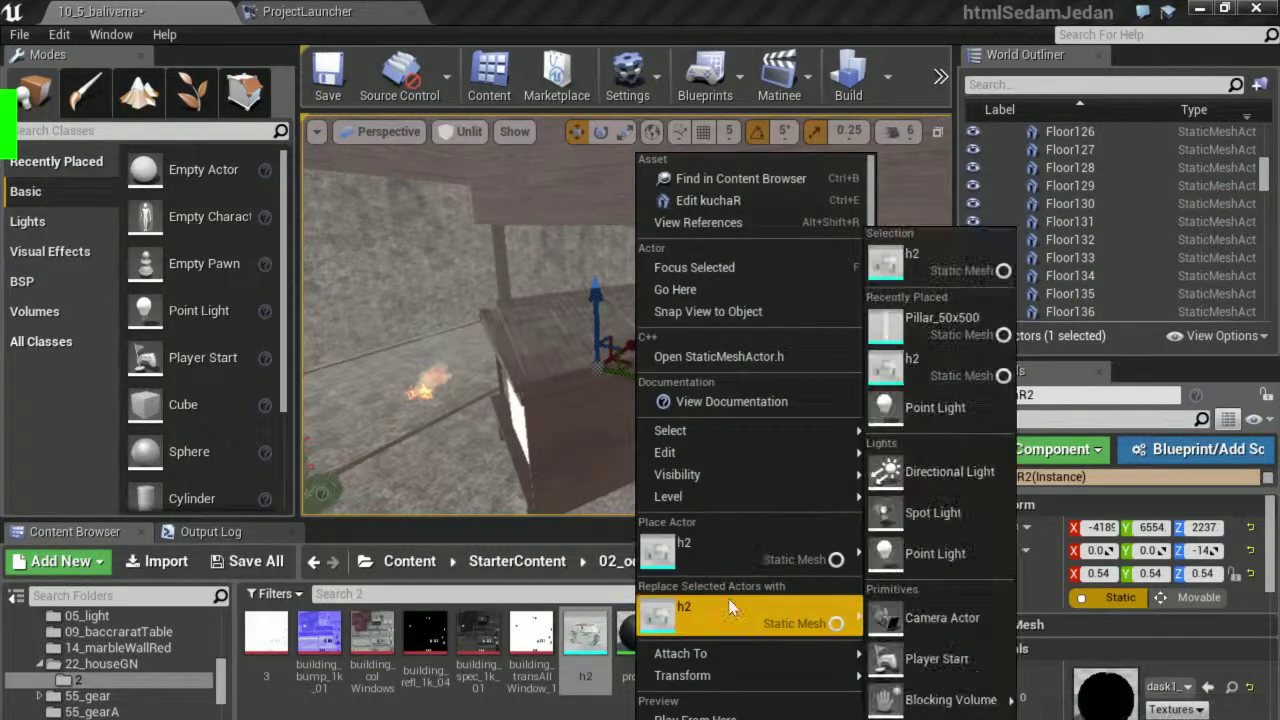
left_click(700, 615)
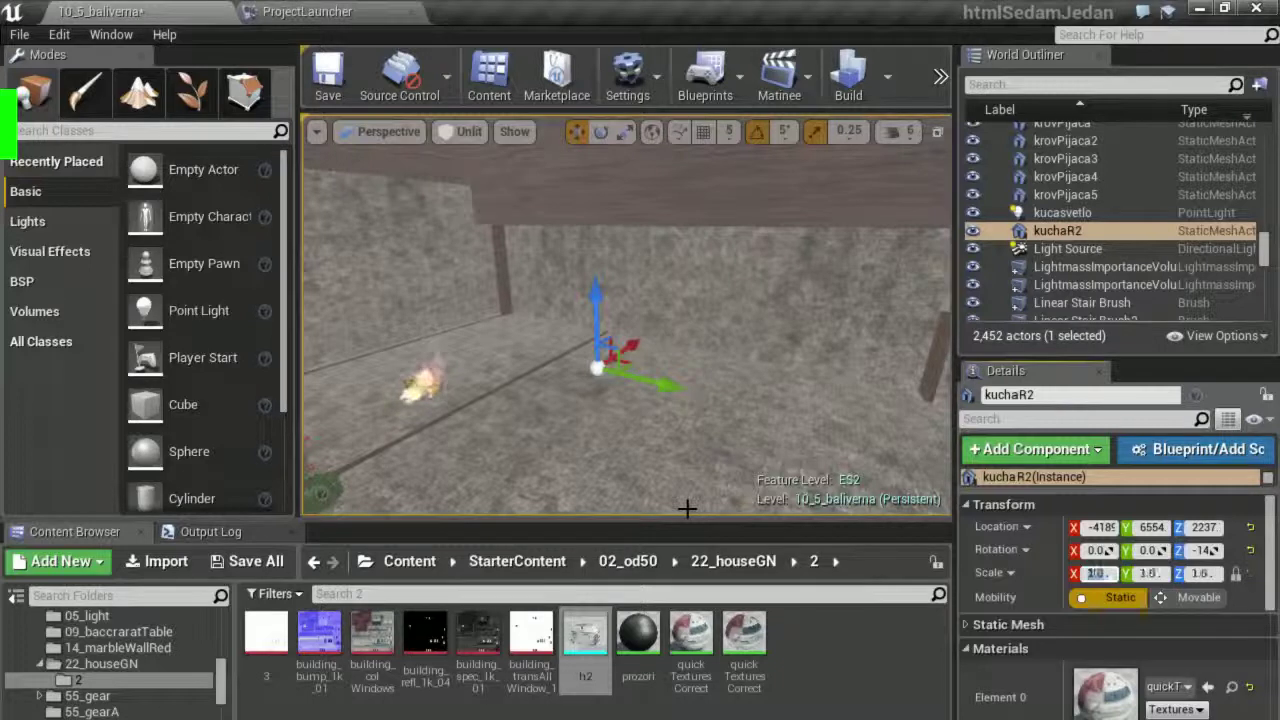
type("10")
key("Return")
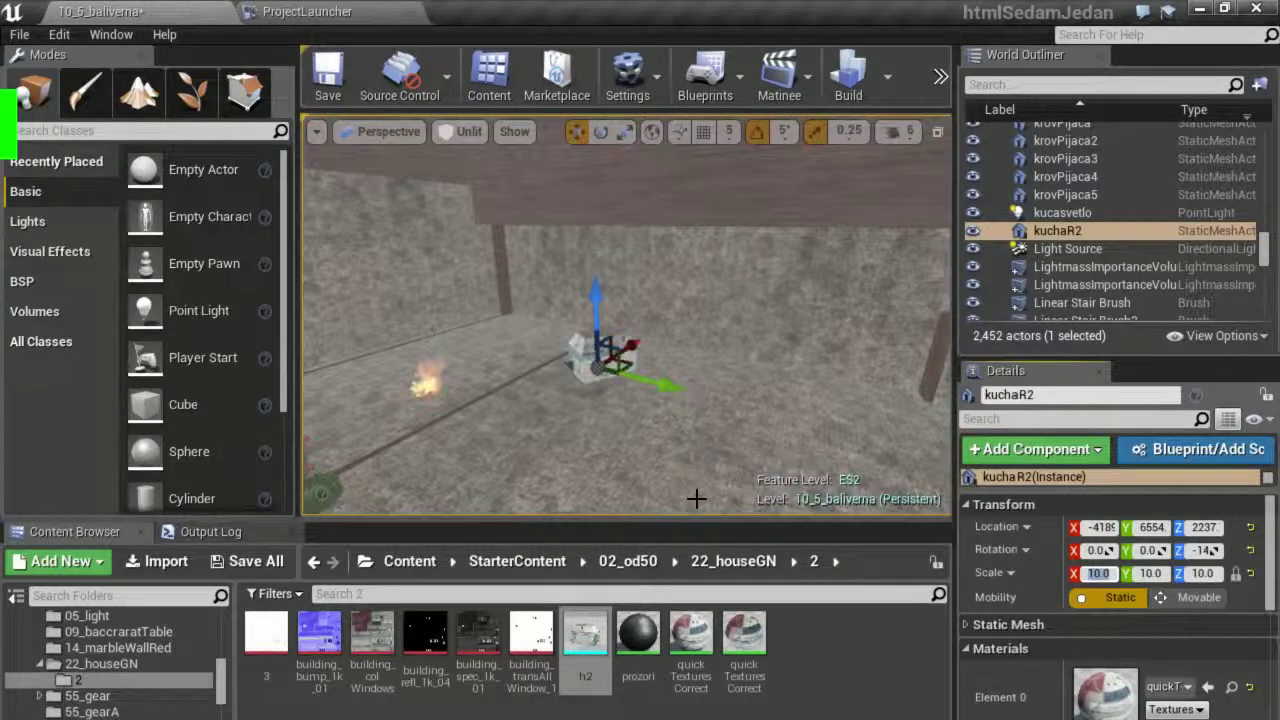
type("100")
key("Return")
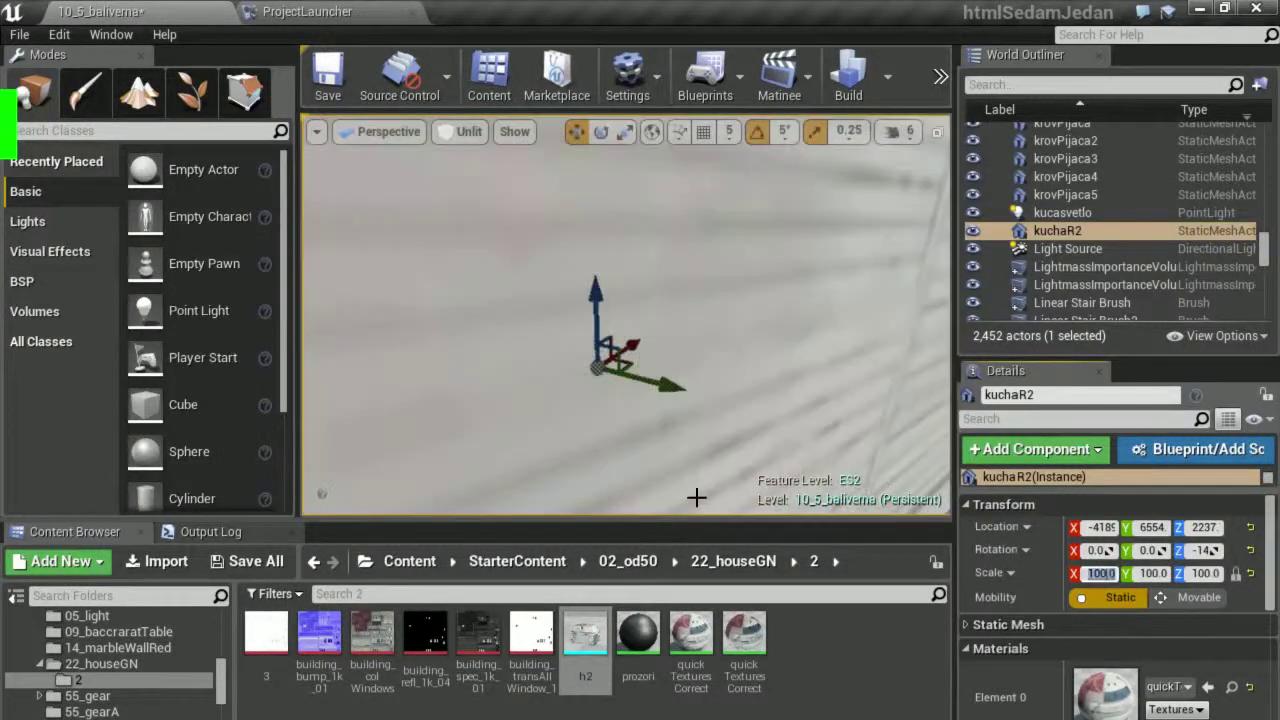
Try scales 50, 20 and 4, settle on a uniform scale of 40, and inspect the house.
type("50")
key("Return")
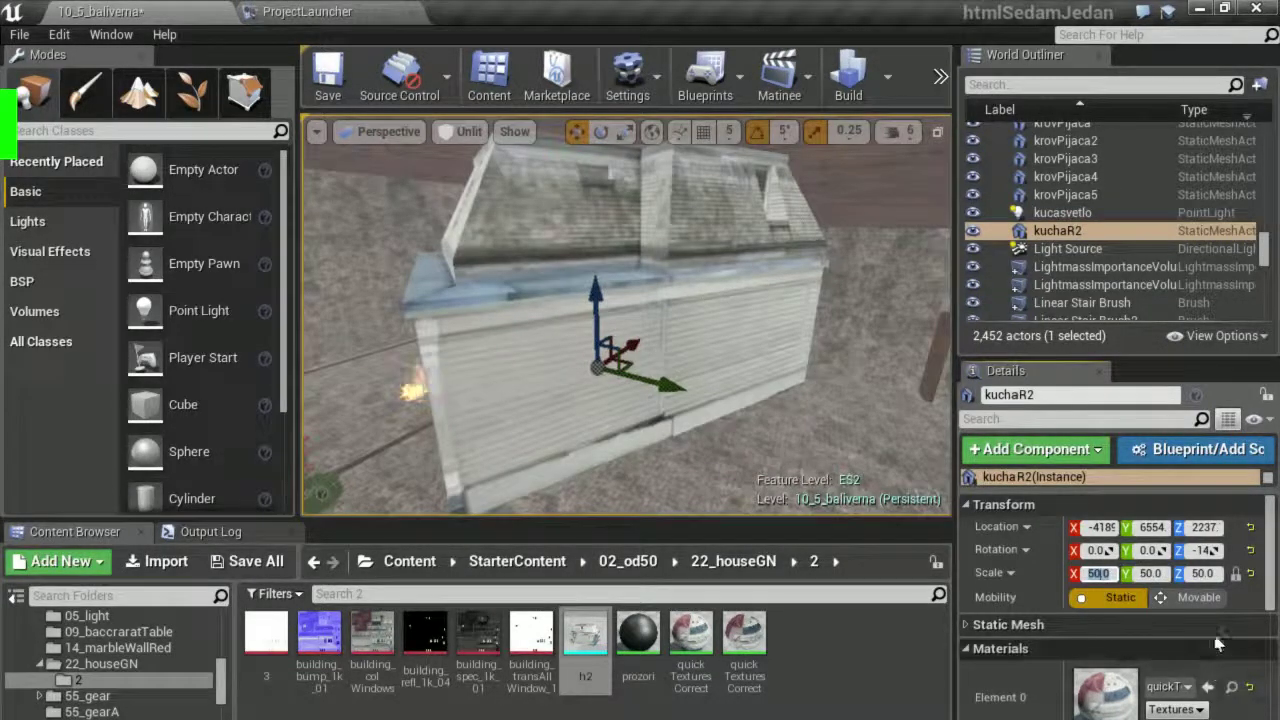
type("20")
key("Return")
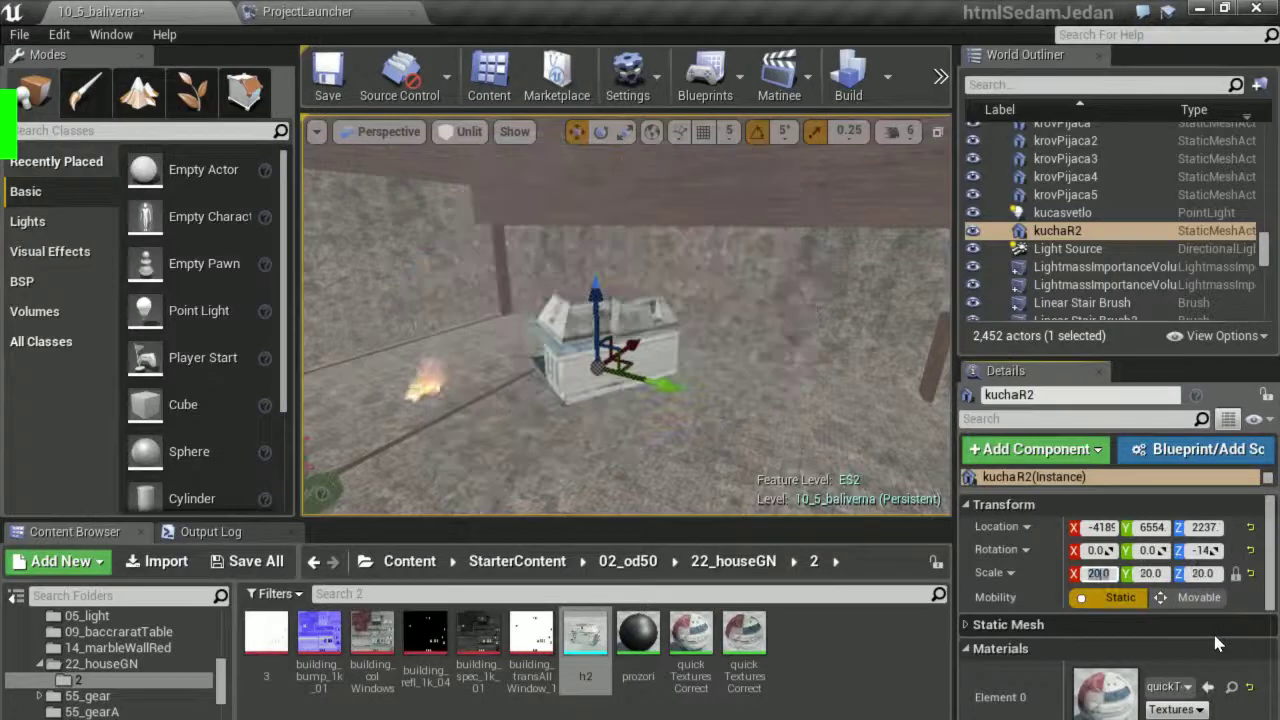
type("4")
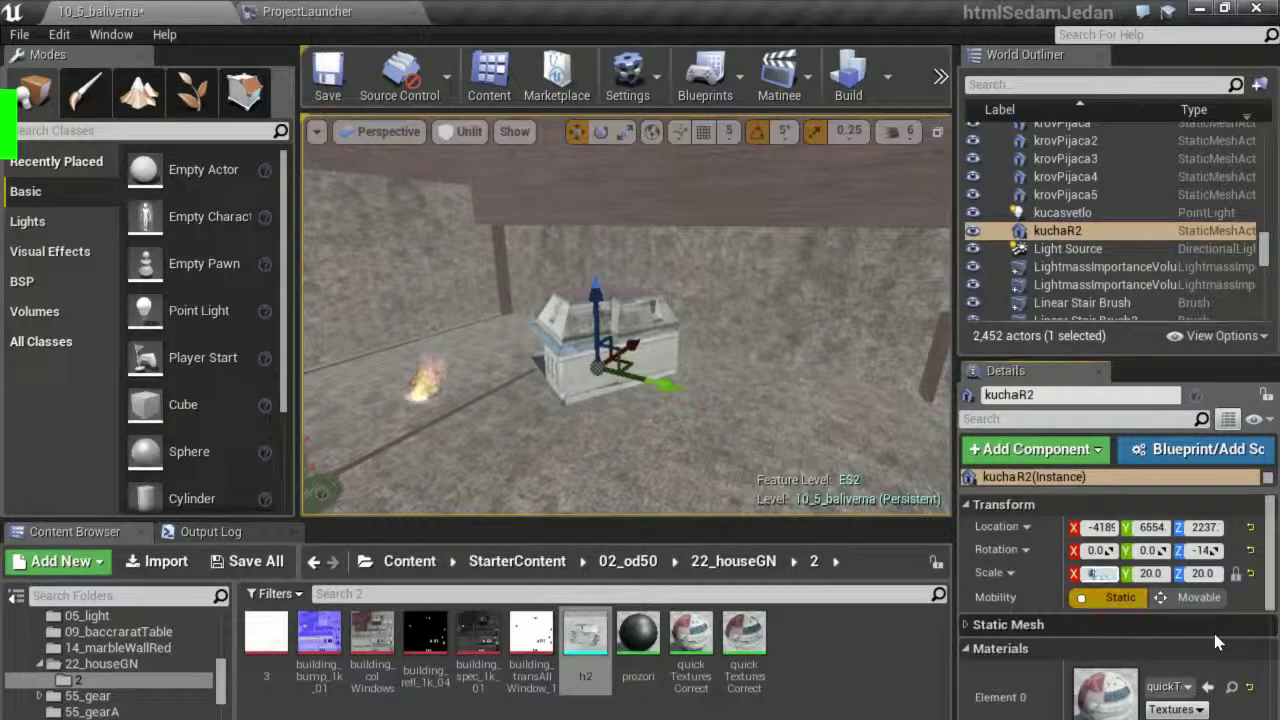
key("Return")
type("40")
key("Return")
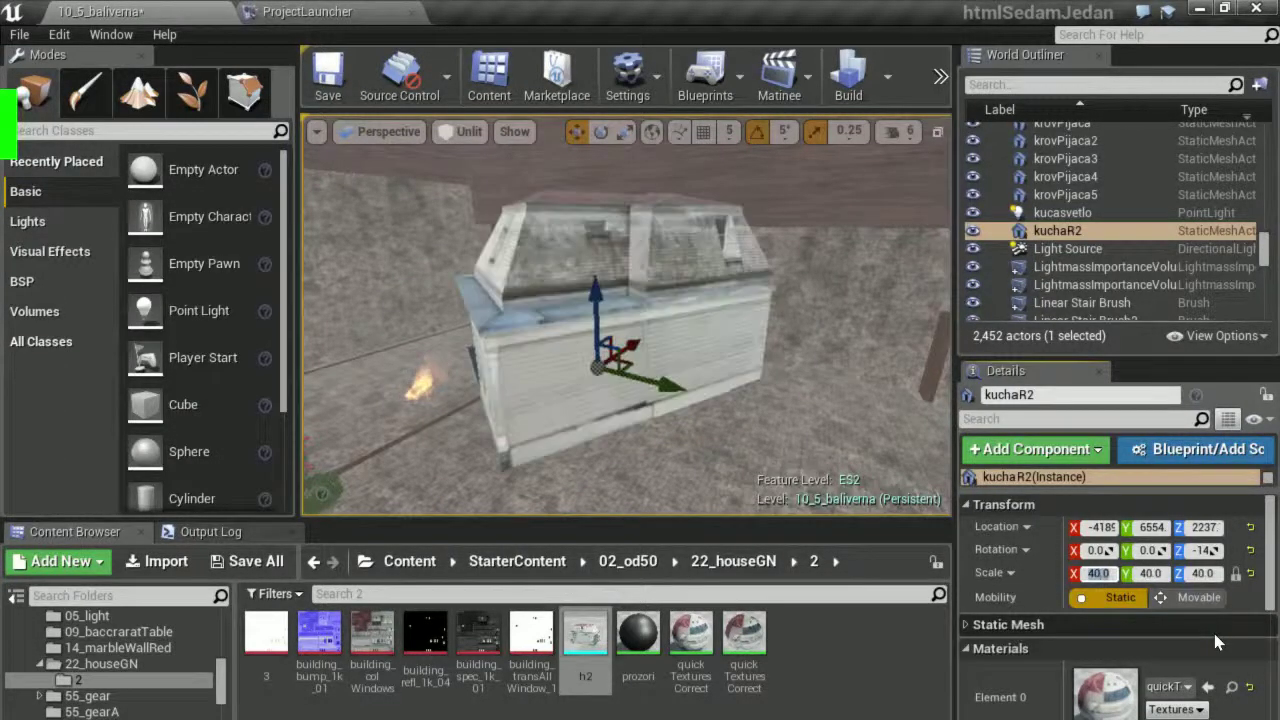
left_click_drag(647, 430, 360, 462)
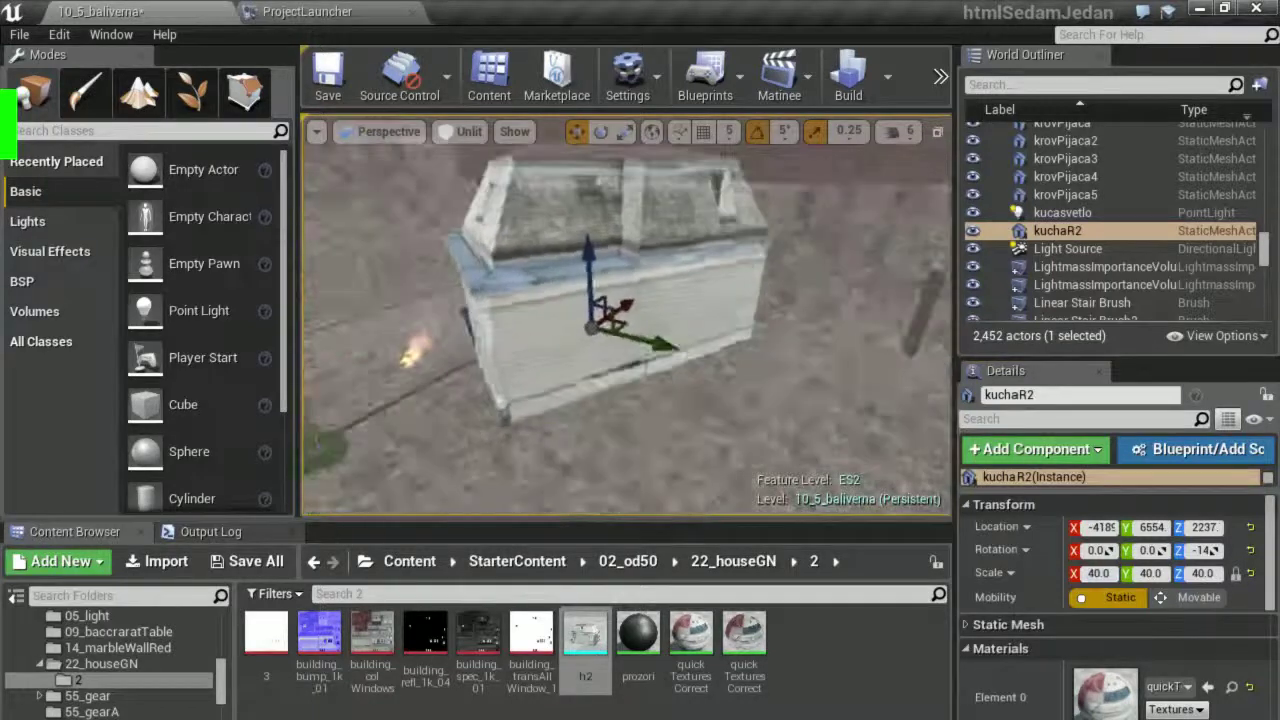
Rotate the kuchaR2 house to 95° about its vertical axis.
key("e")
mouse_move(639, 417)
left_mouse_down()
mouse_move(537, 404)
mouse_move(883, 484)
left_mouse_up()
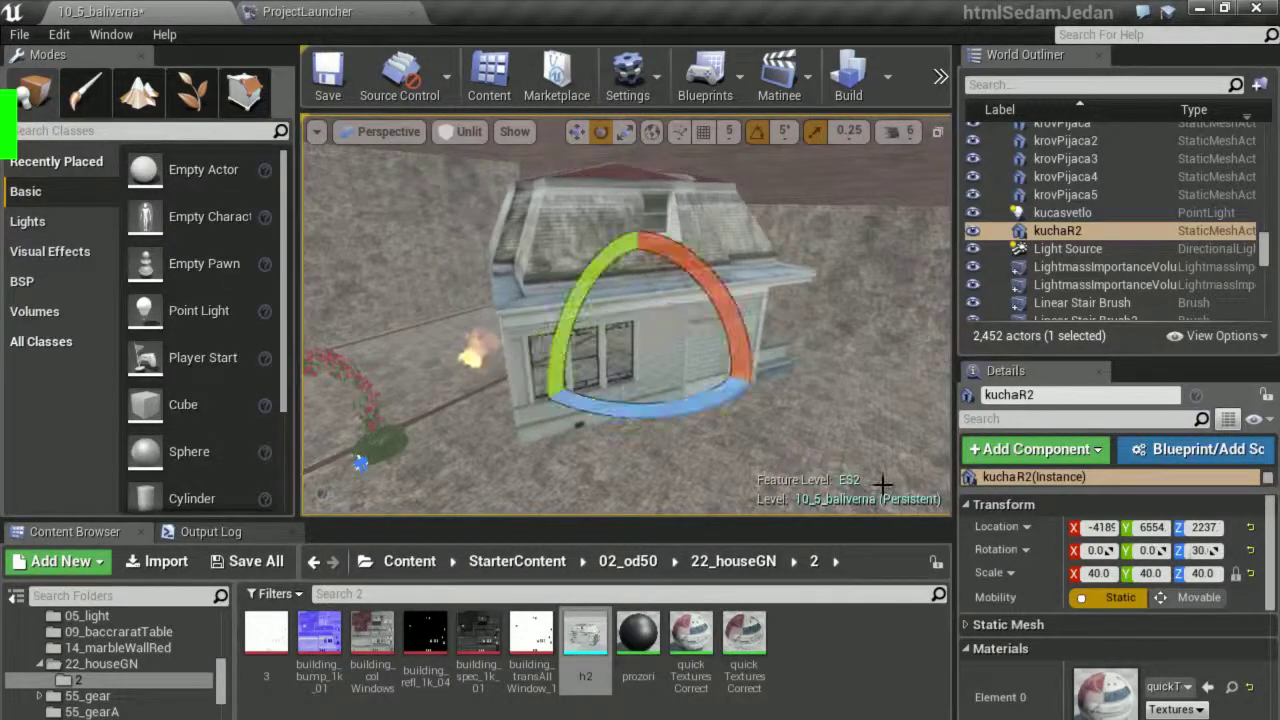
right_click_drag(779, 411, 779, 432)
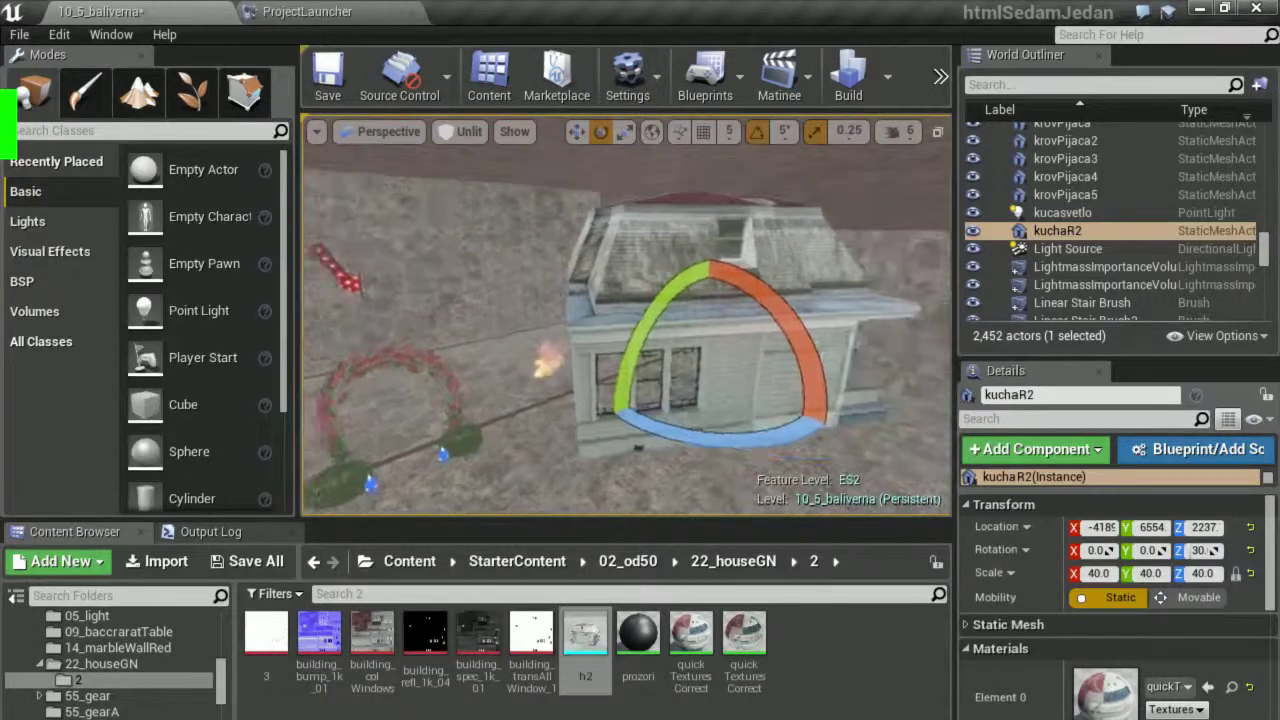
left_click_drag(779, 432, 589, 421)
right_click_drag(592, 418, 592, 418)
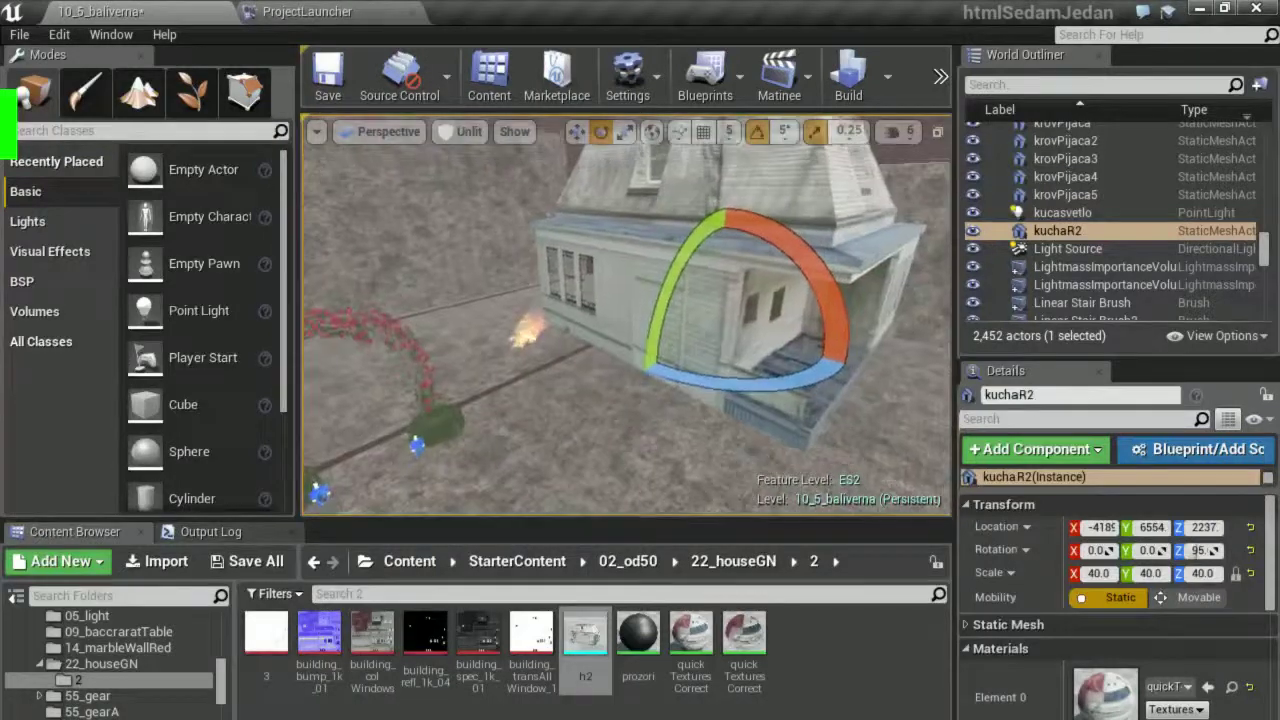
right_click_drag(770, 384, 770, 384)
right_click_drag(710, 354, 758, 380)
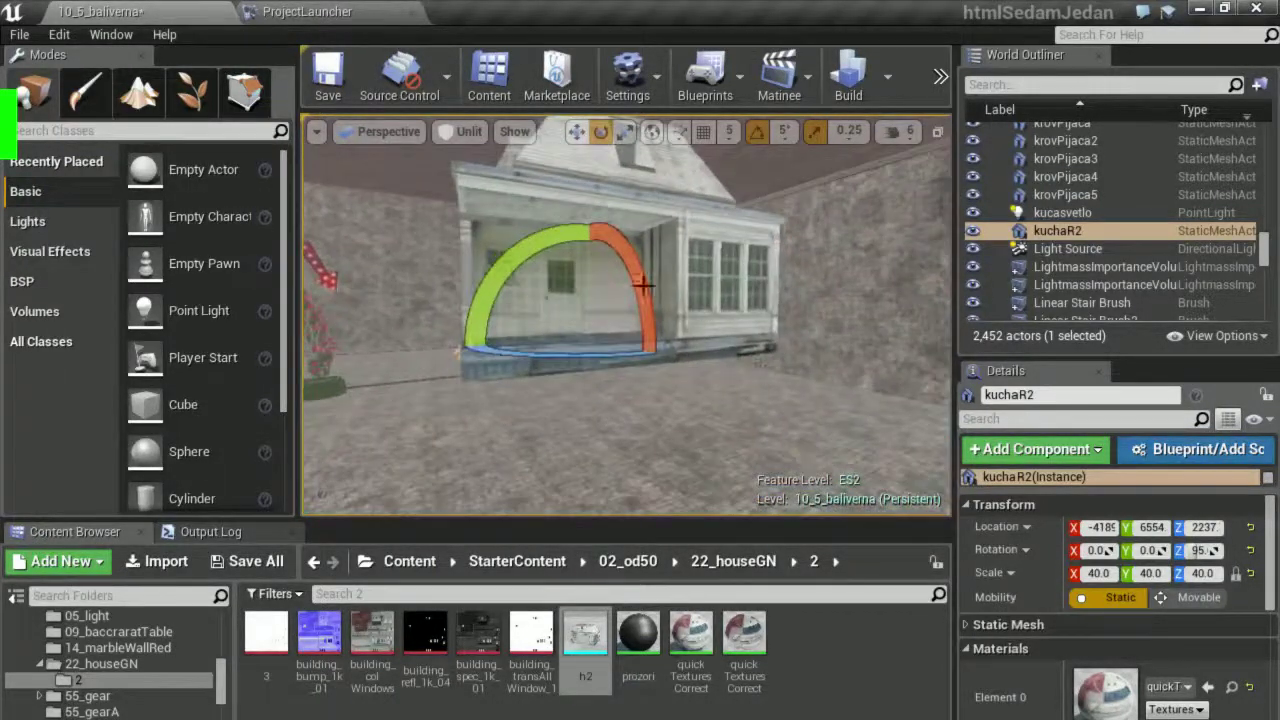
Lower the house onto the cave floor and shift it along X to about -3771.
key("r")
left_click_drag(588, 262, 608, 325)
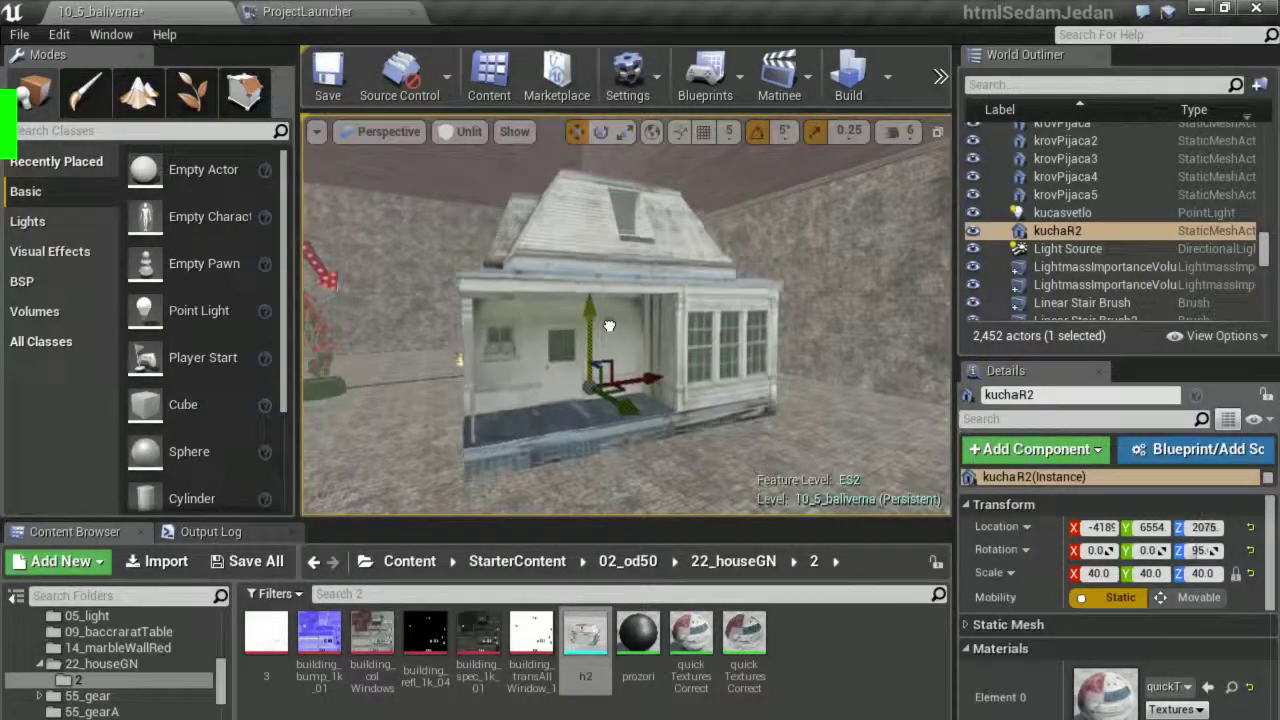
left_click_drag(653, 369, 736, 378)
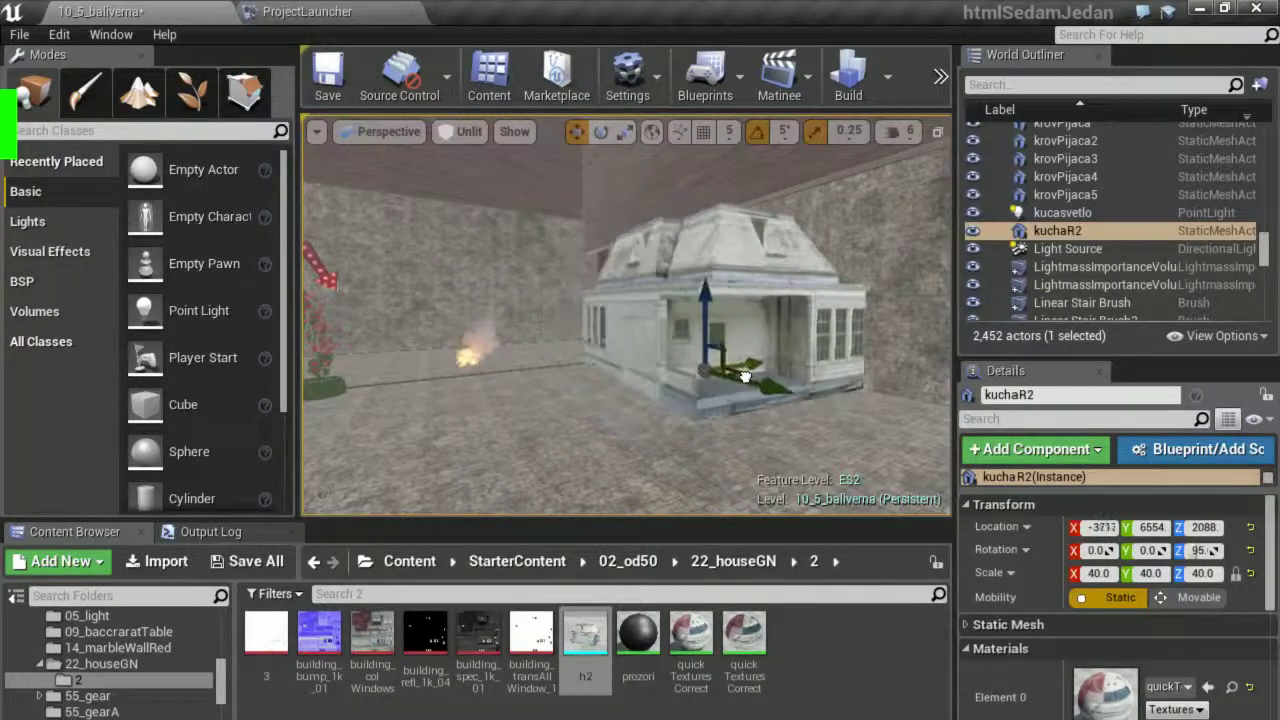
left_click_drag(736, 378, 655, 350)
left_click_drag(631, 498, 631, 470)
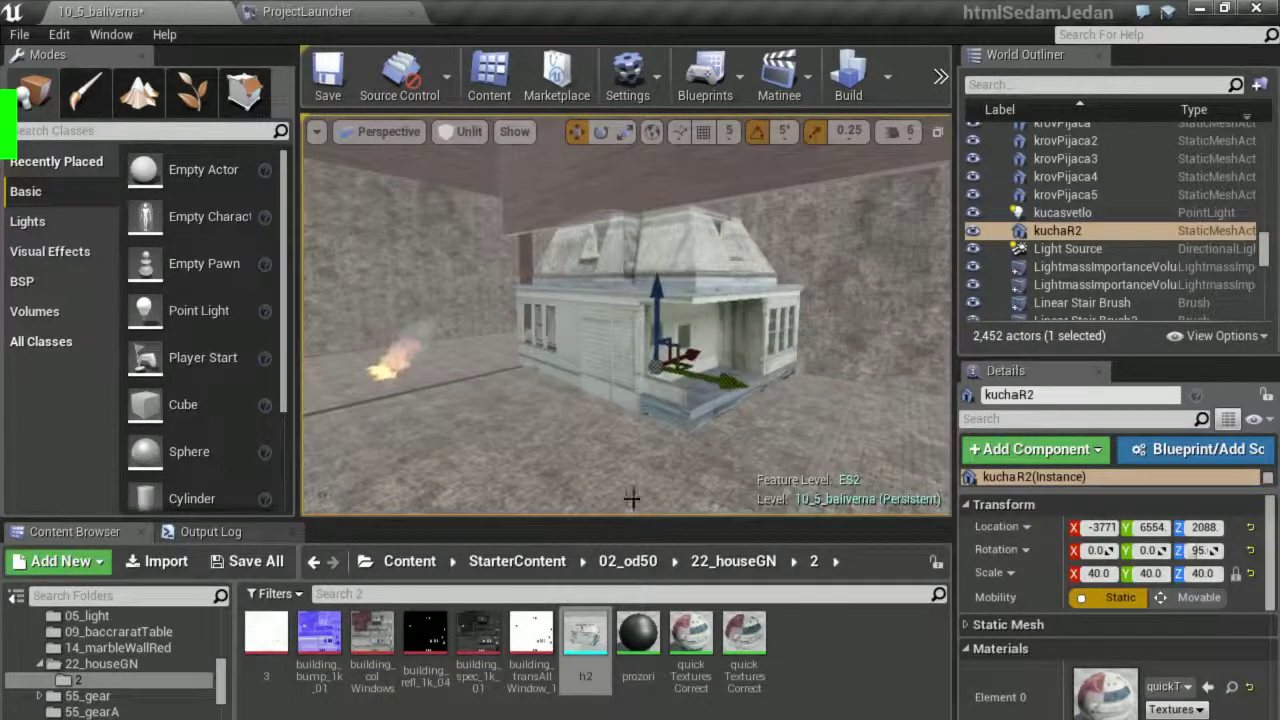
right_click(630, 490)
left_click(728, 718)
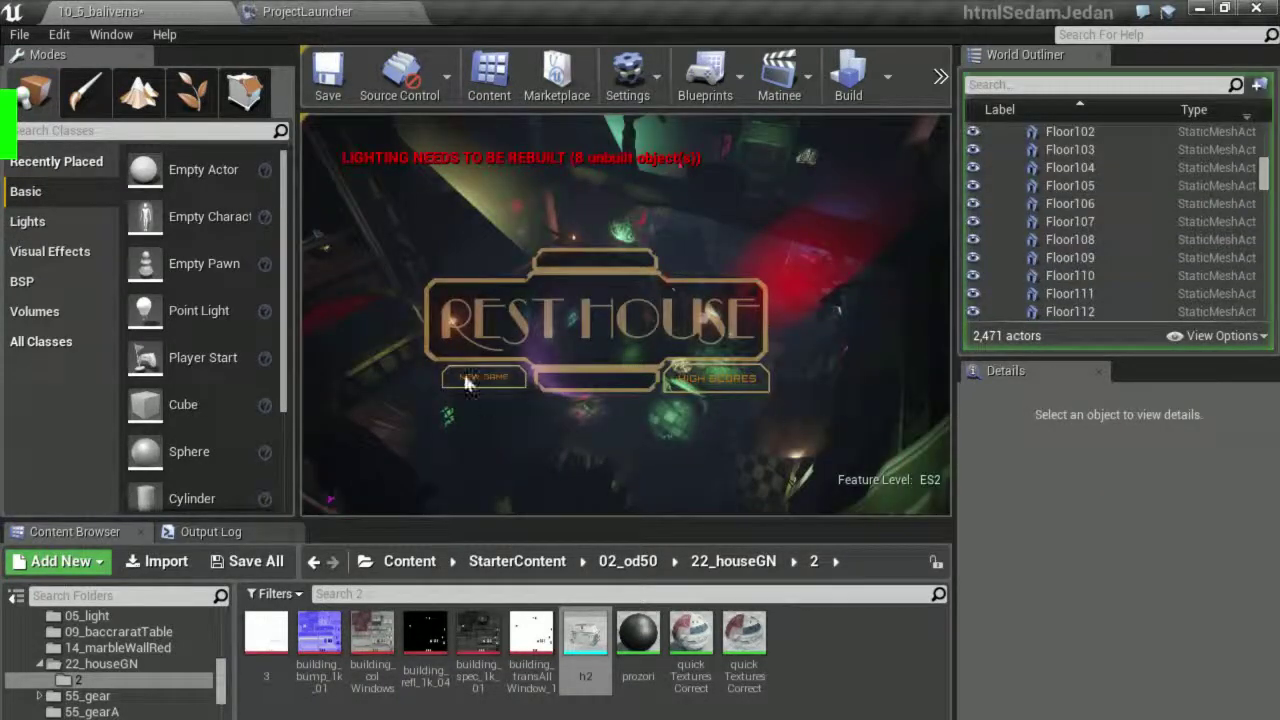
Playtest the level from NEW GAME on the Rest House title screen, then stop it with Esc.
left_click(465, 383)
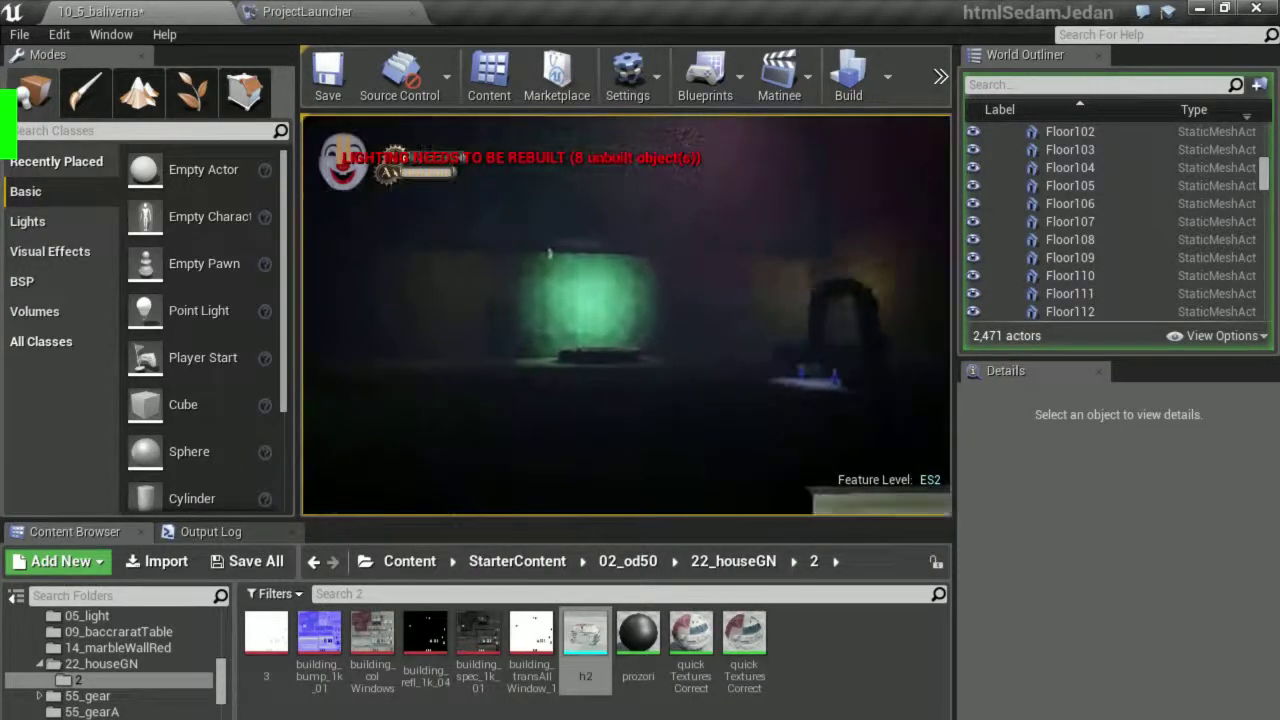
key("Escape")
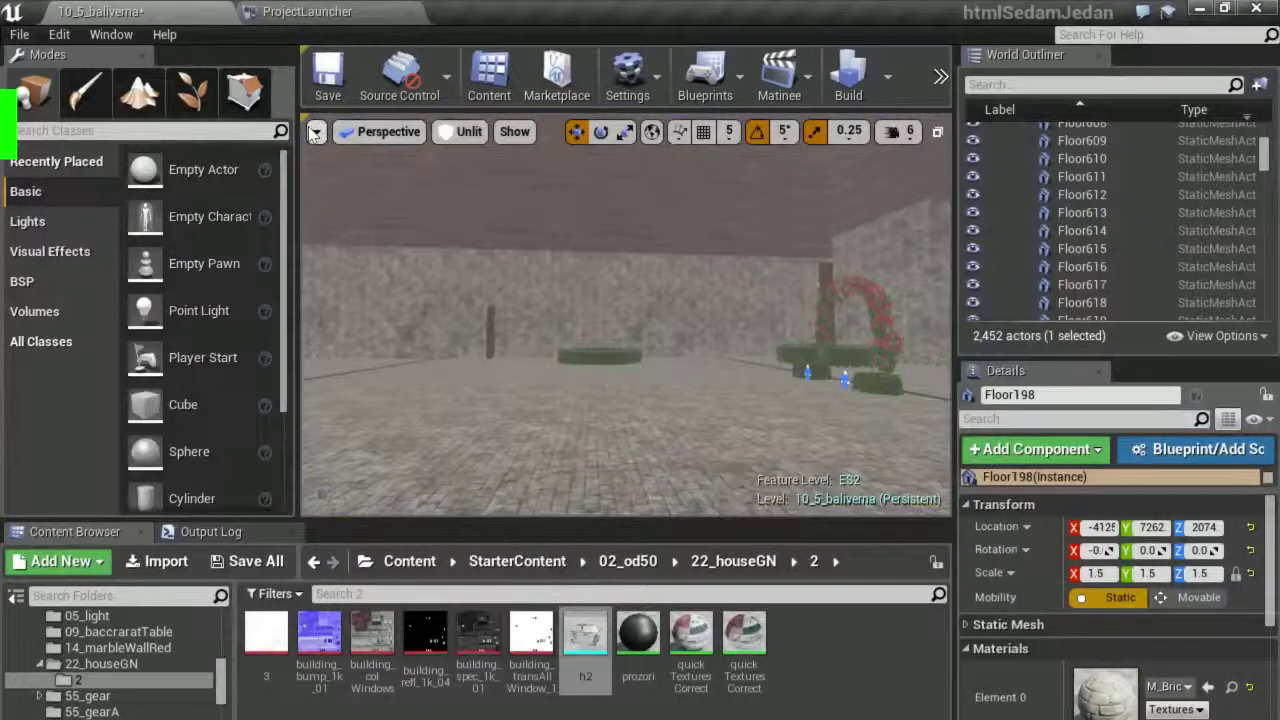
left_click(314, 134)
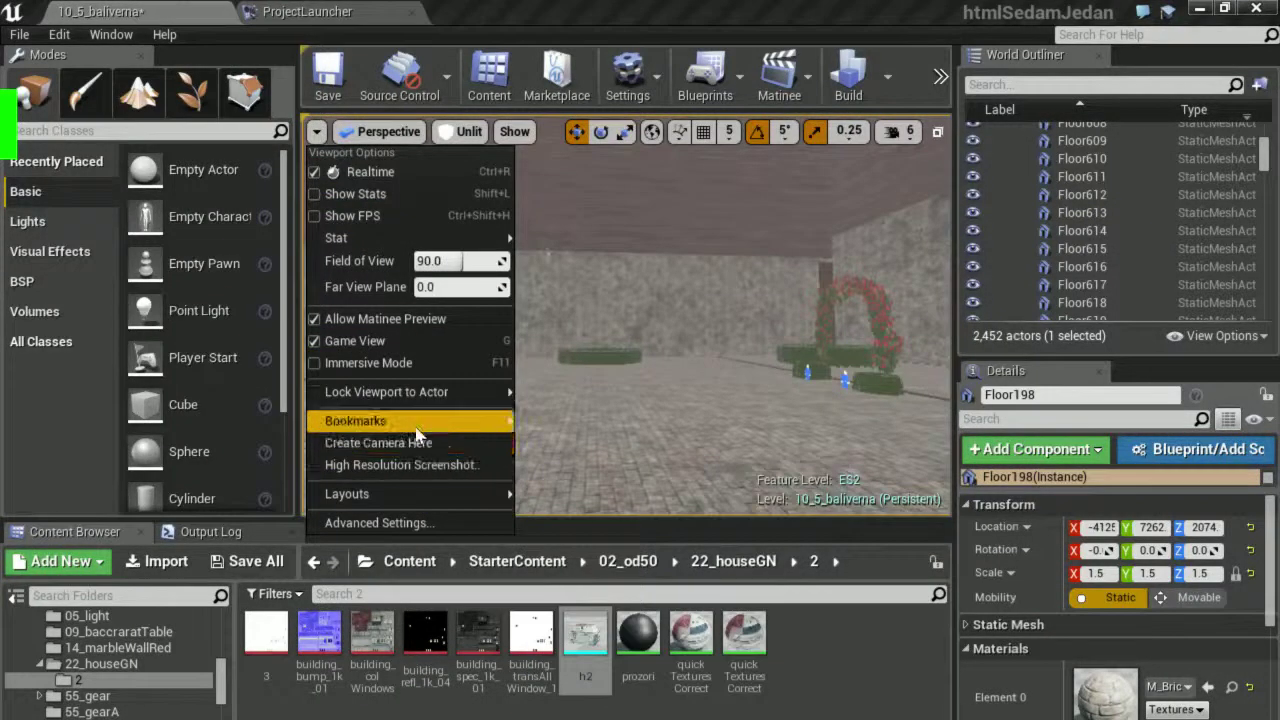
Jump the view to bookmark 1, then bookmark 2, and select the h2 house.
mouse_move(417, 428)
left_click(640, 458)
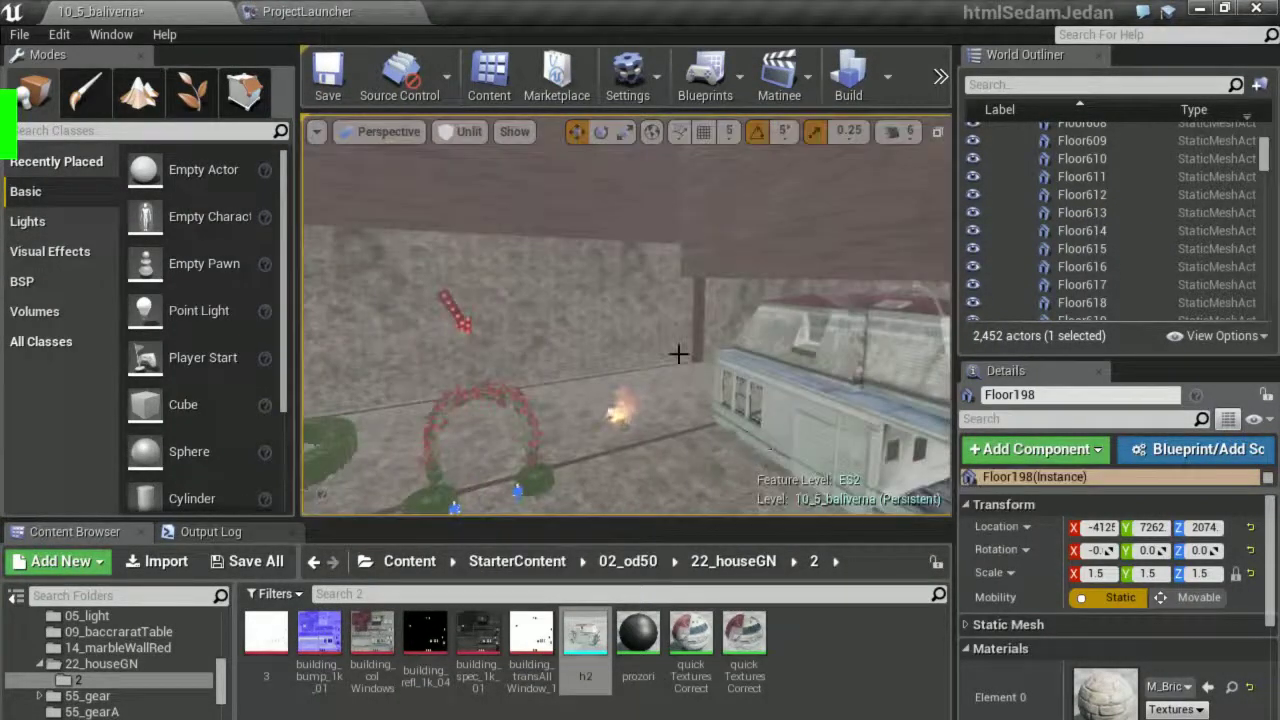
left_click(315, 131)
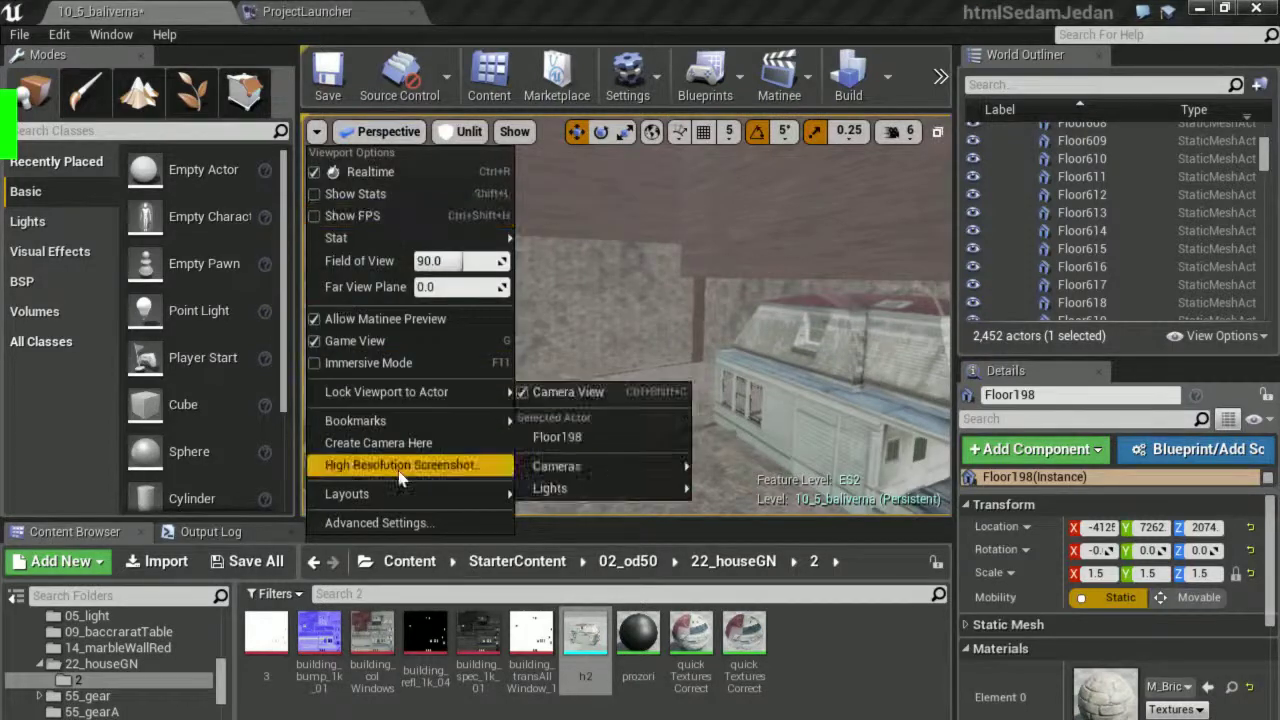
mouse_move(389, 424)
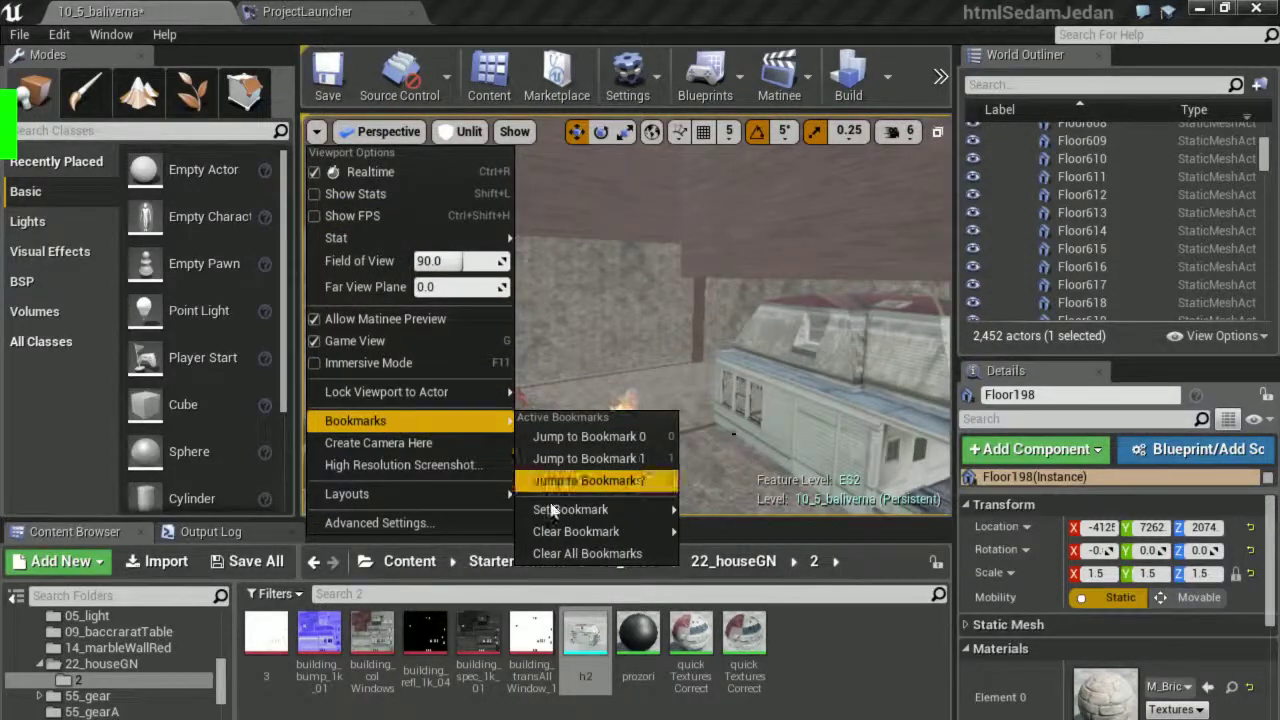
left_click(575, 480)
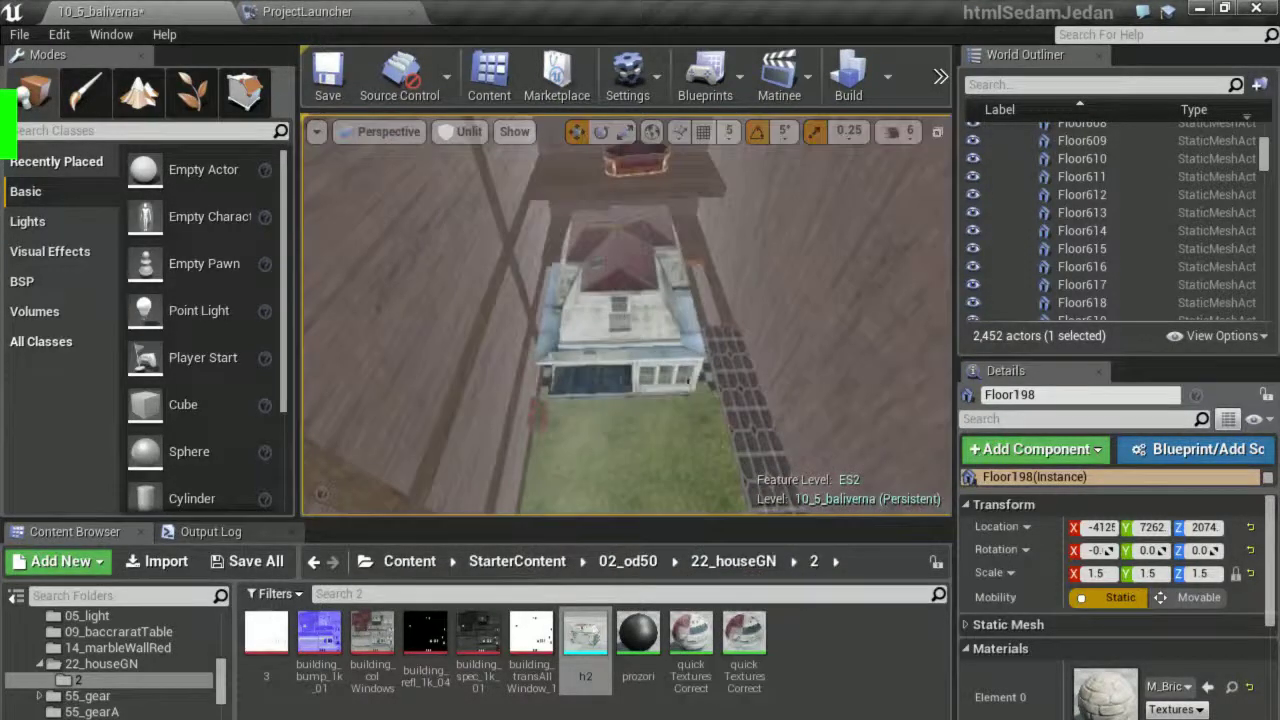
left_click(622, 323)
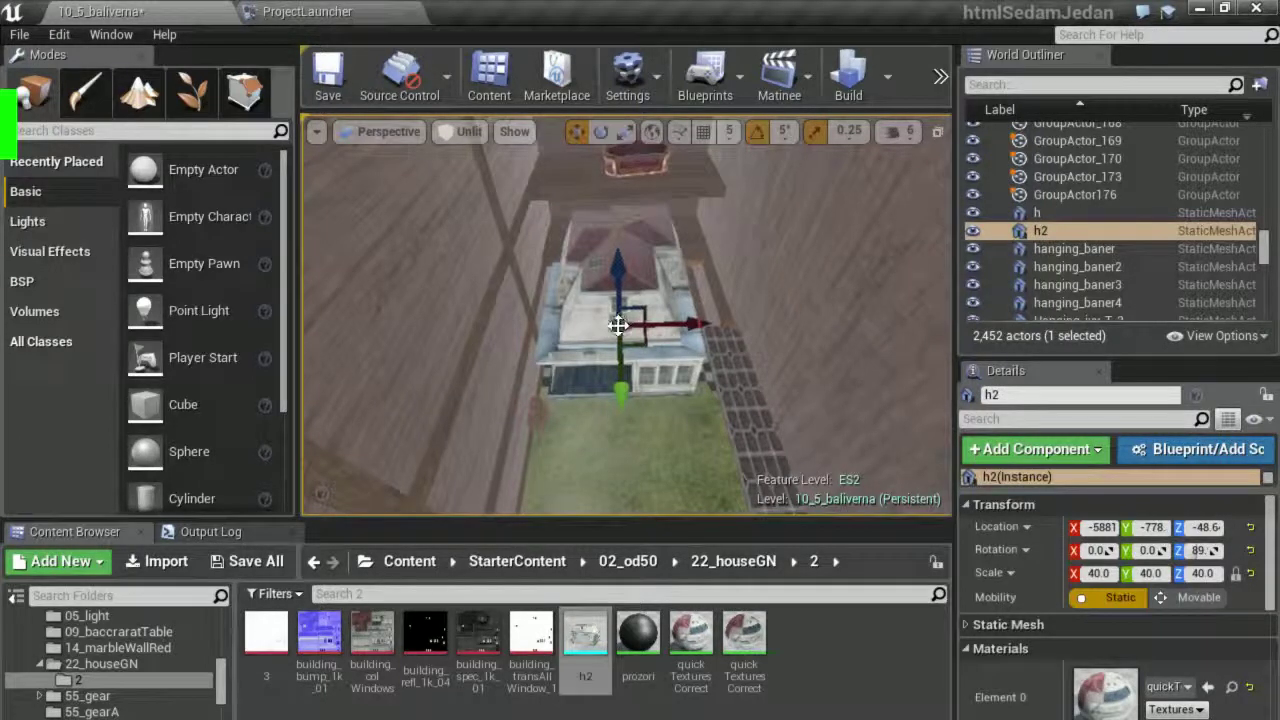
Jump back to a saved bookmark view showing kuchaR2 beside the fire.
left_click(316, 131)
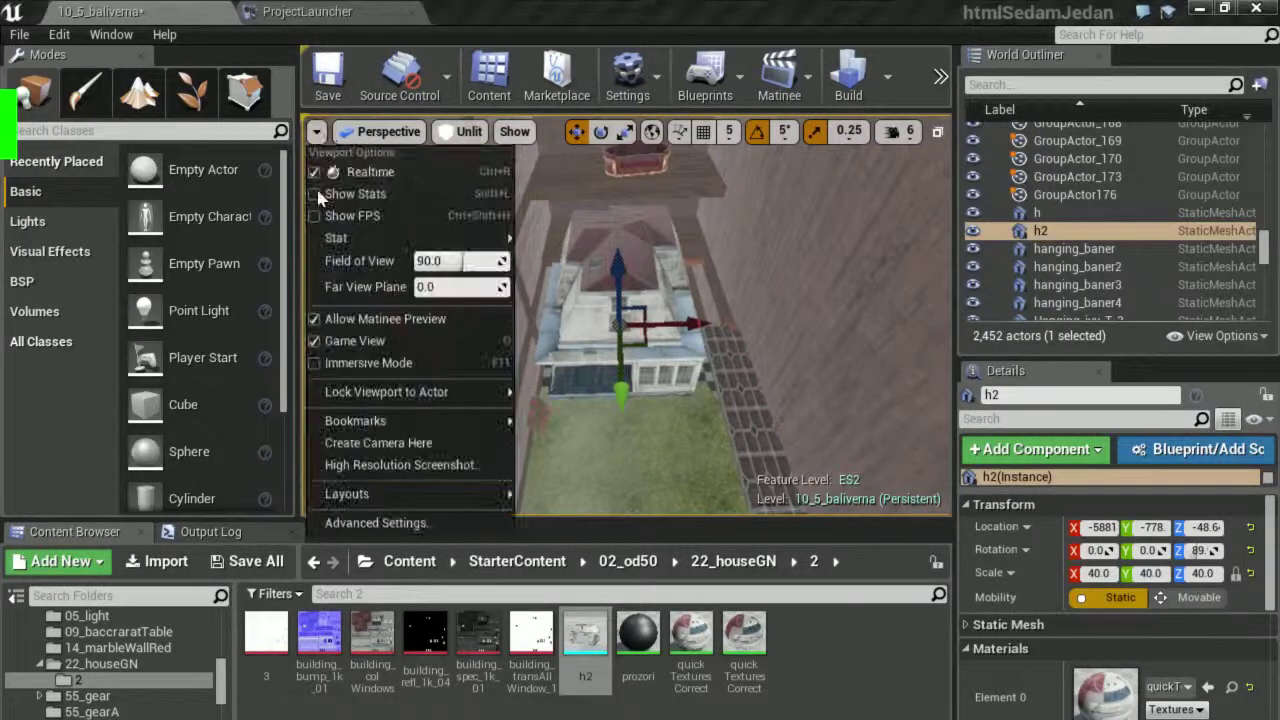
mouse_move(385, 420)
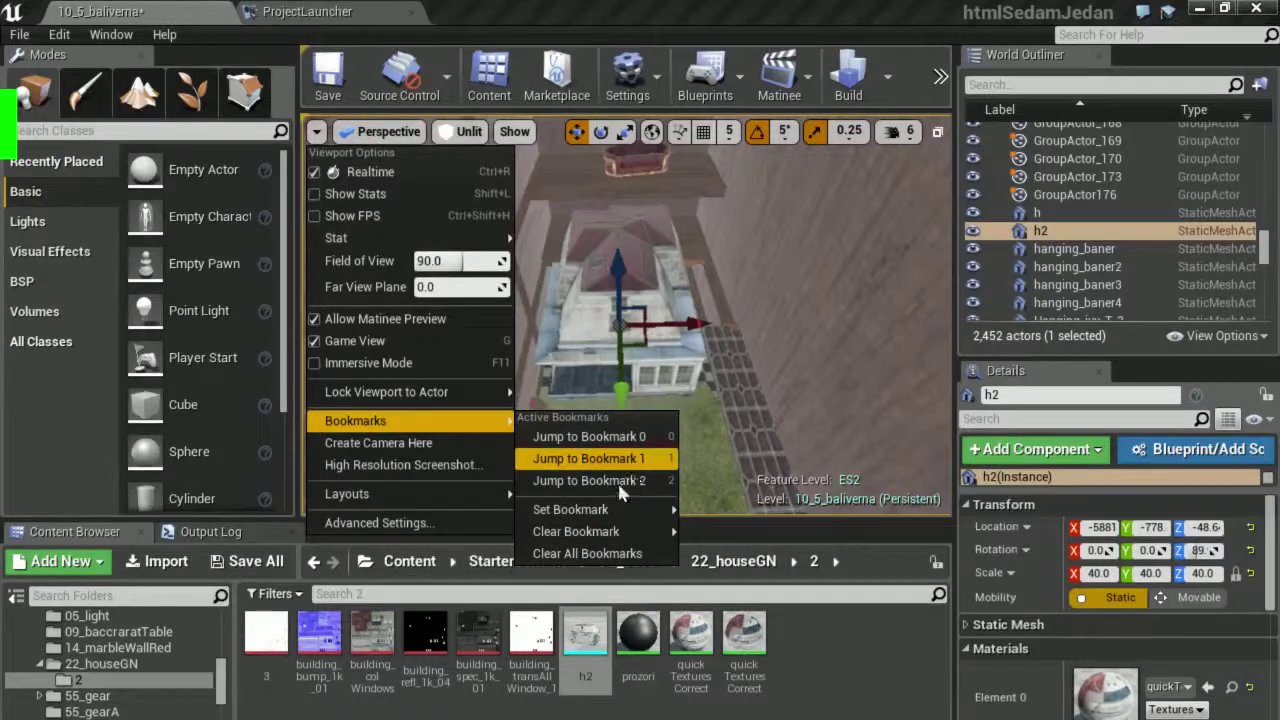
mouse_move(615, 533)
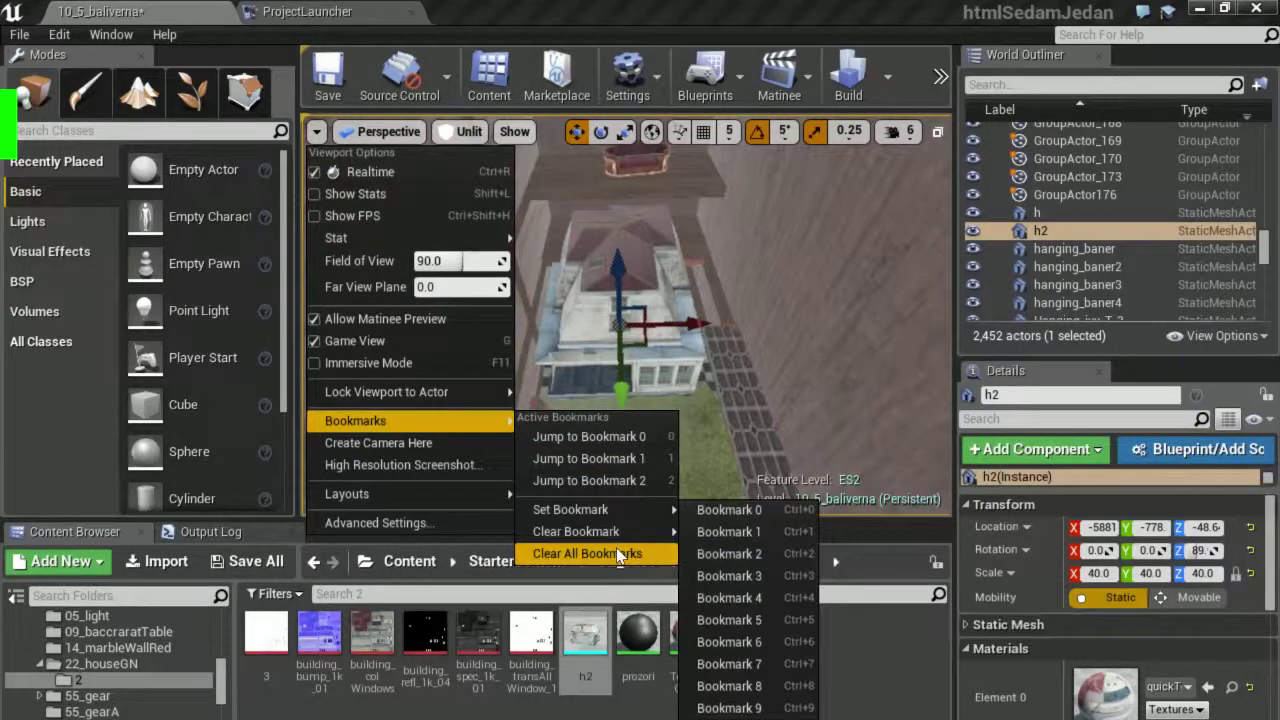
left_click(598, 483)
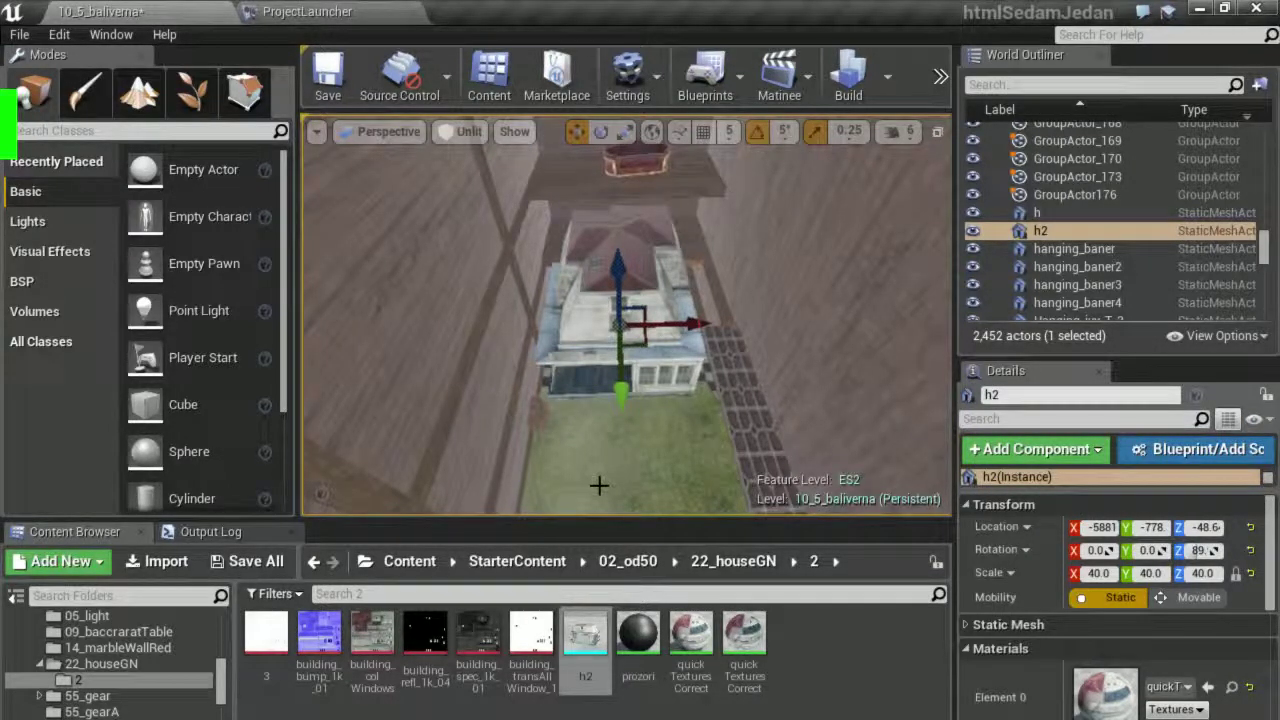
left_click(316, 133)
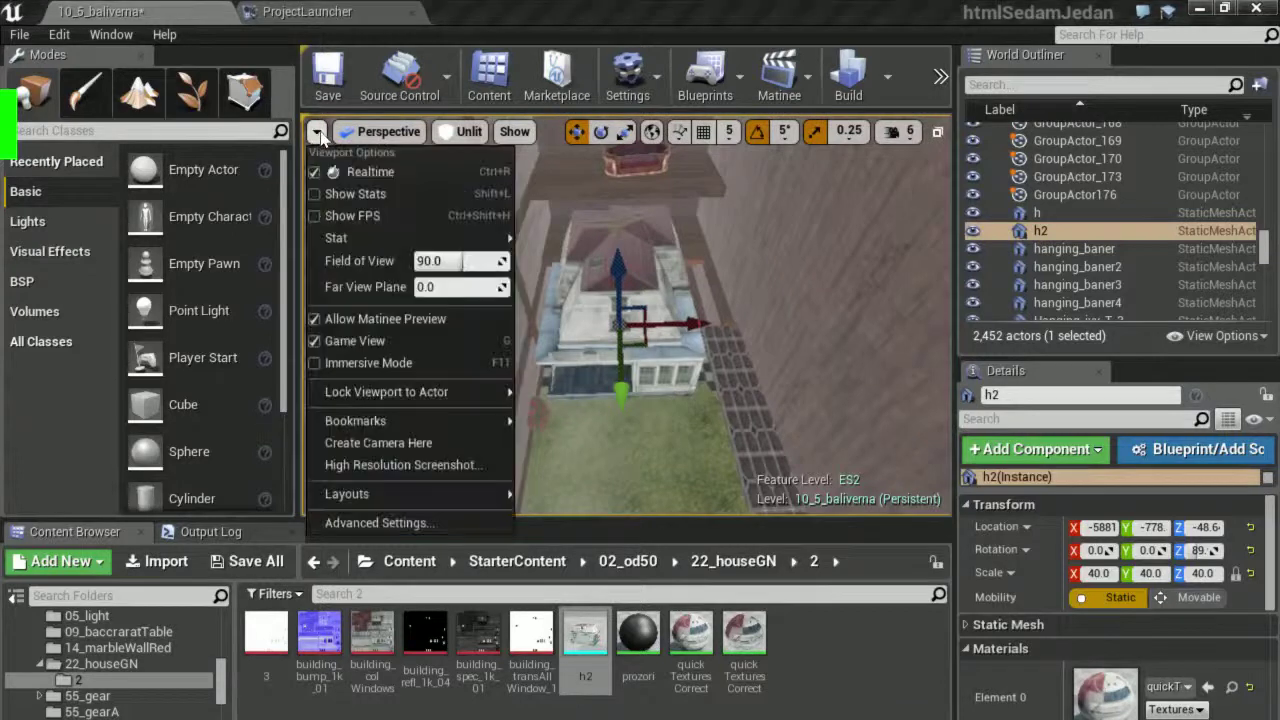
mouse_move(418, 432)
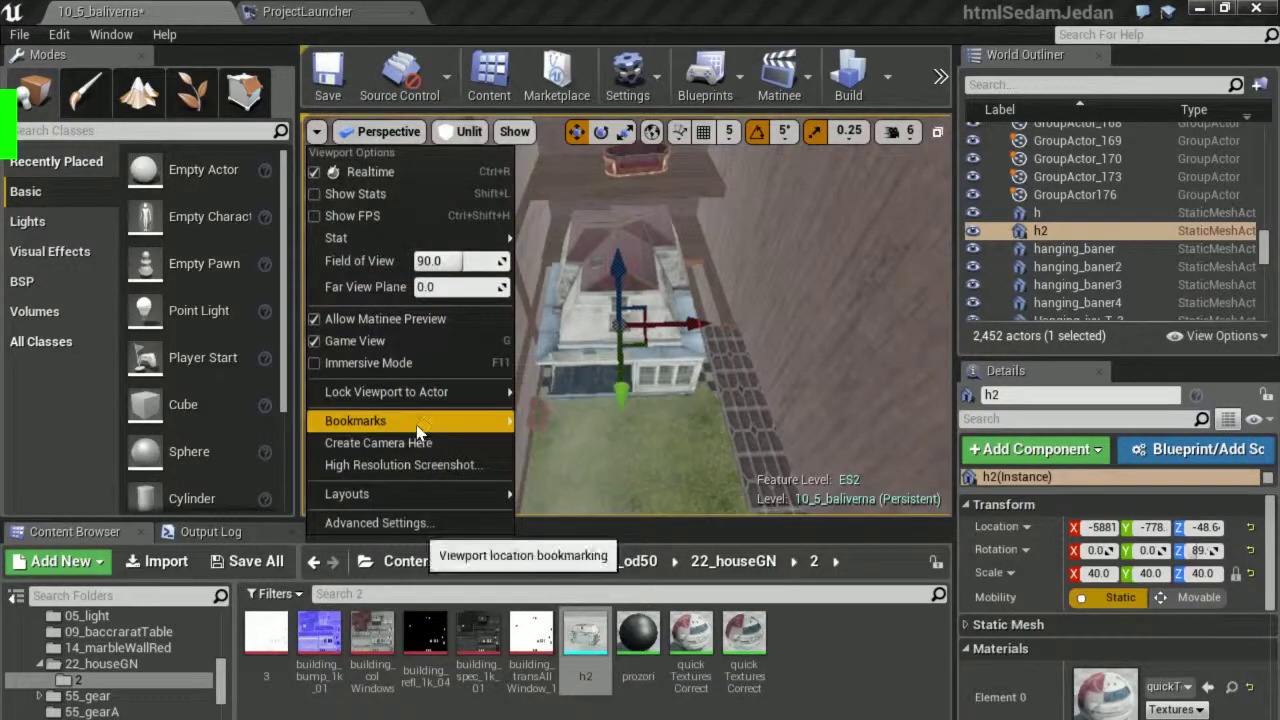
left_click(601, 481)
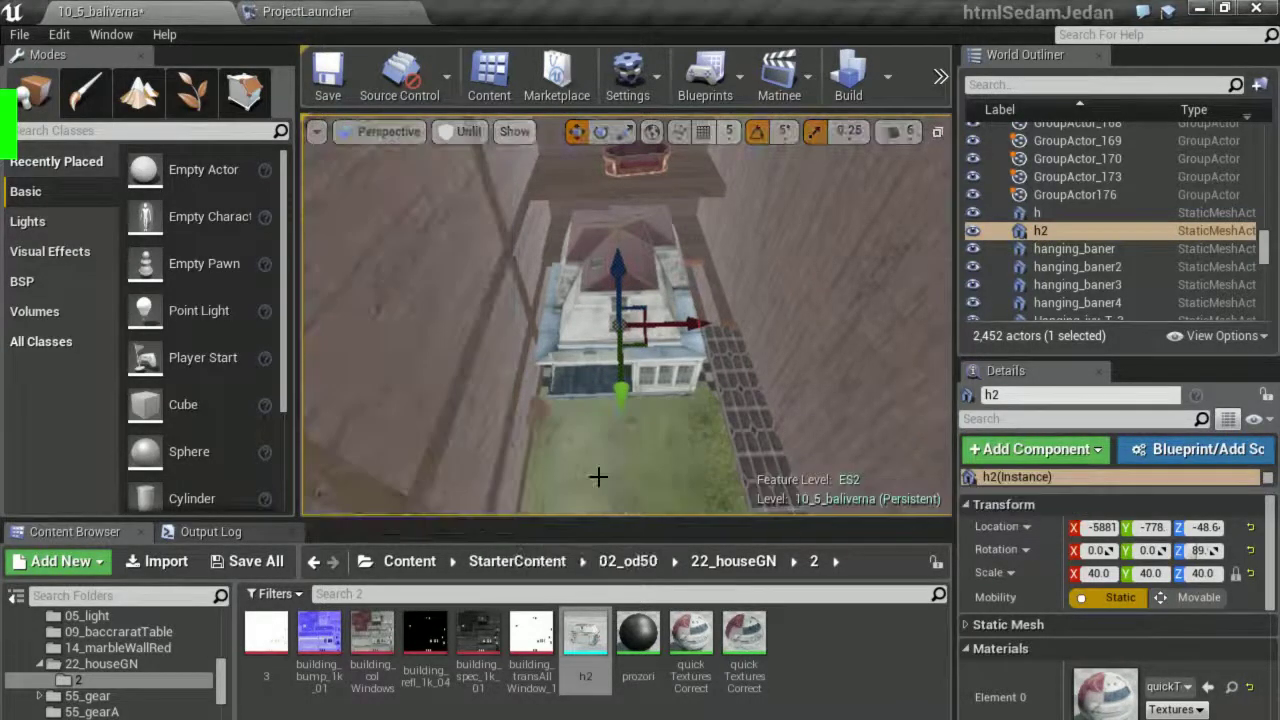
left_click(316, 133)
mouse_move(488, 421)
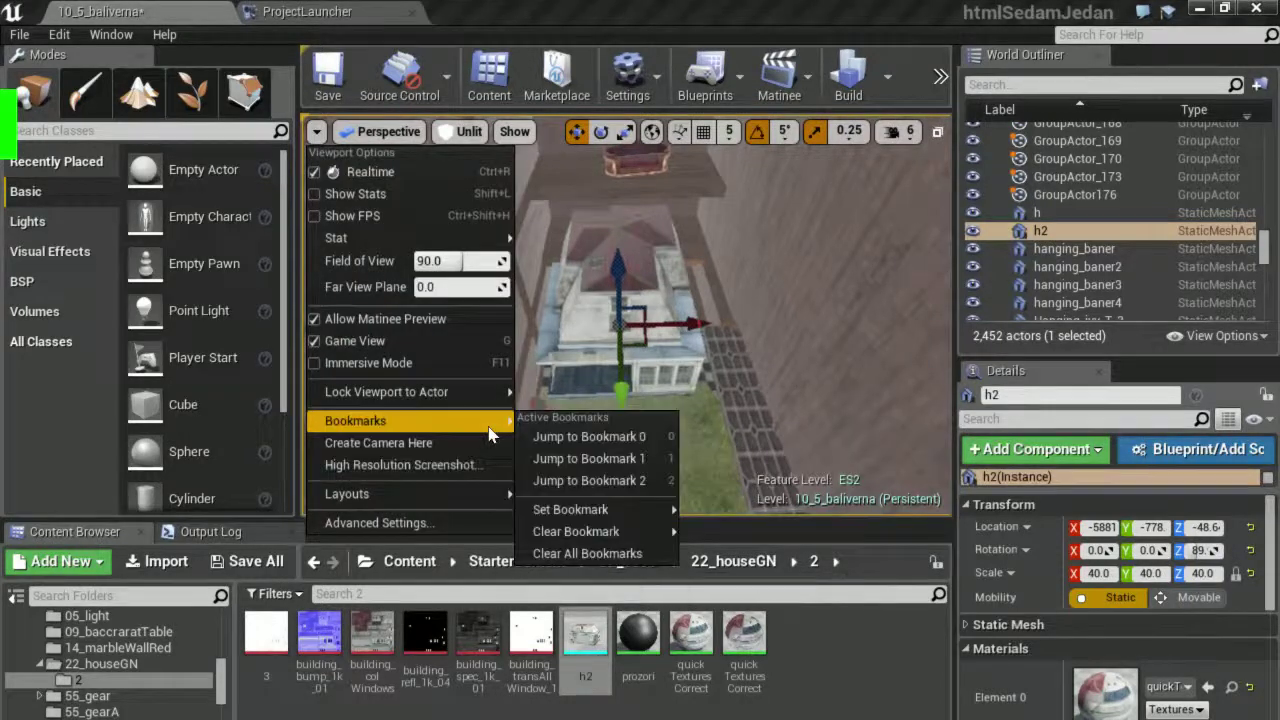
left_click(632, 462)
mouse_move(607, 408)
left_mouse_down()
mouse_move(760, 150)
mouse_move(745, 381)
mouse_move(775, 325)
left_mouse_up()
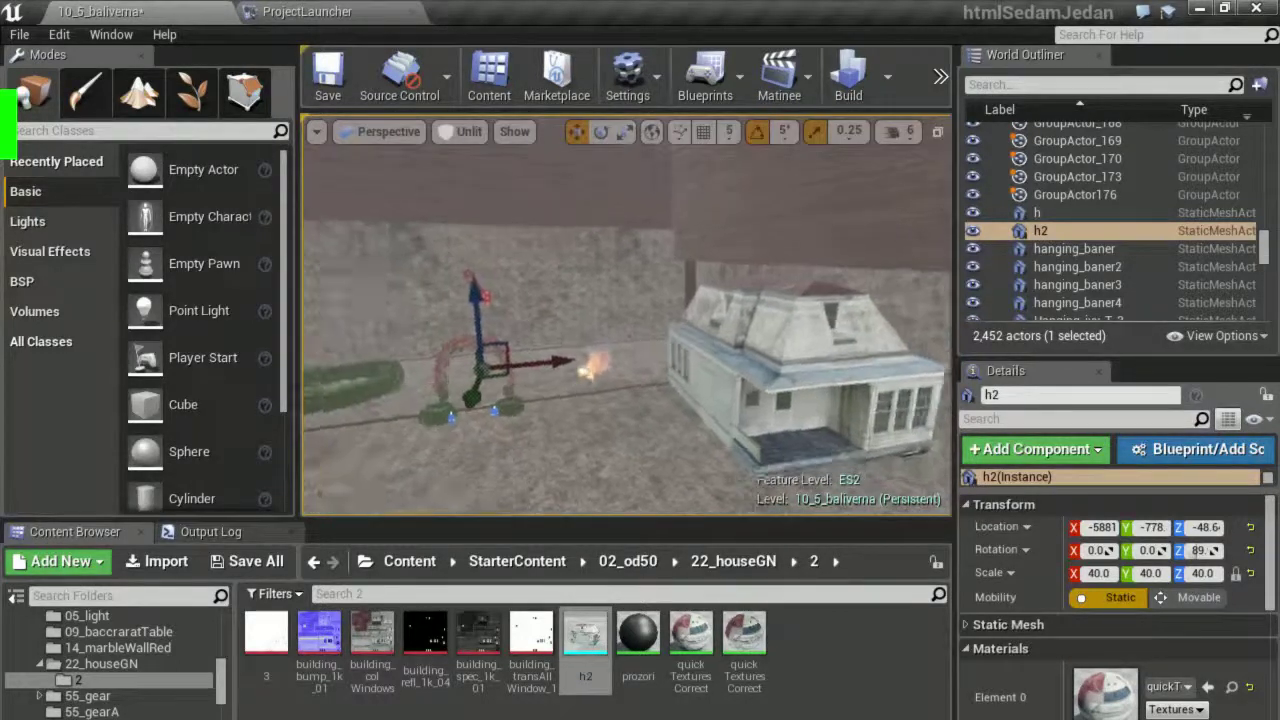
Slide kuchaR2 along X and Y to about X -4321, Y 6208, near the rose arch.
left_click(800, 403)
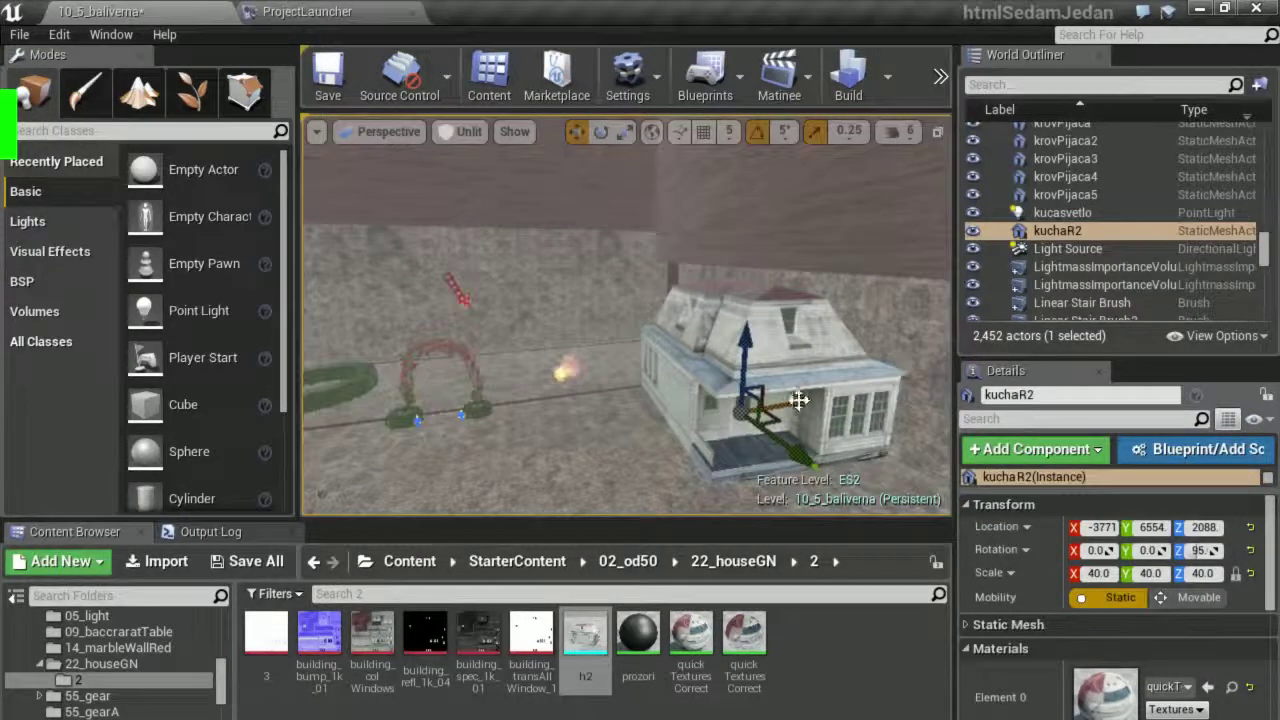
left_click_drag(799, 401, 778, 403)
left_click_drag(770, 458, 677, 328)
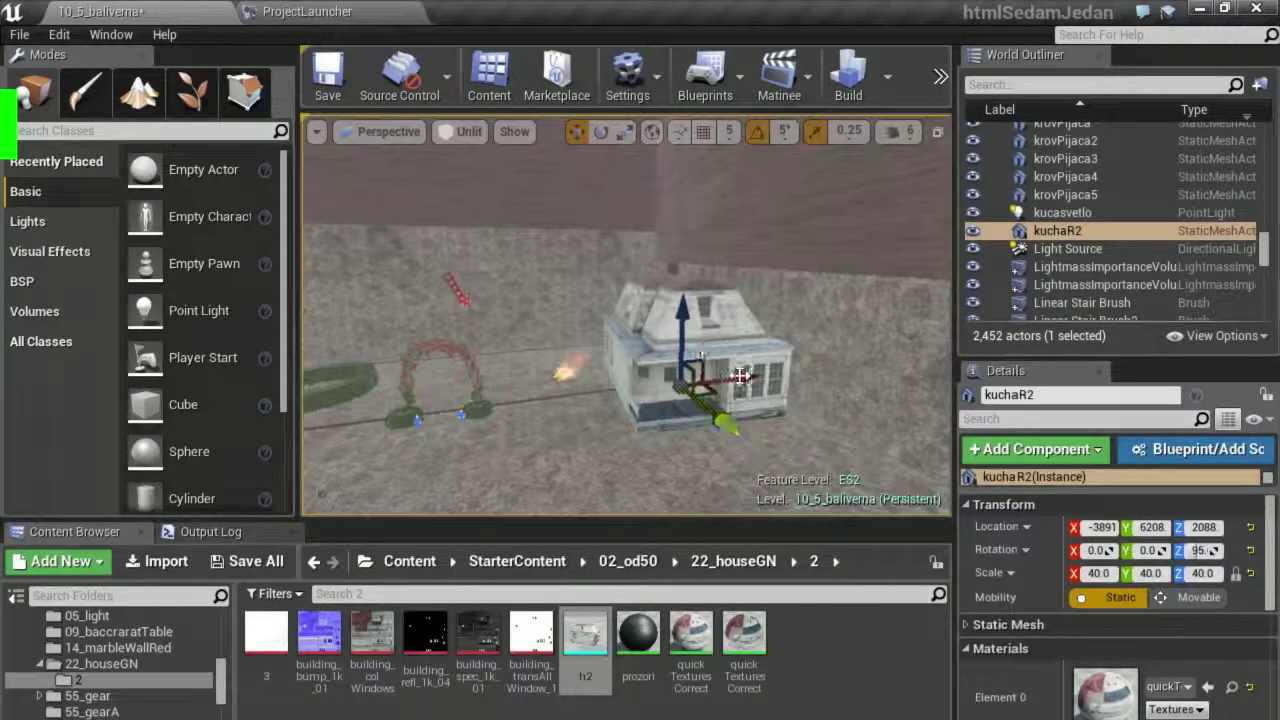
mouse_move(673, 396)
right_mouse_down()
mouse_move(630, 360)
mouse_move(506, 436)
right_mouse_up()
mouse_move(643, 405)
right_mouse_down()
mouse_move(640, 436)
mouse_move(700, 436)
right_mouse_up()
right_click_drag(659, 366, 568, 261)
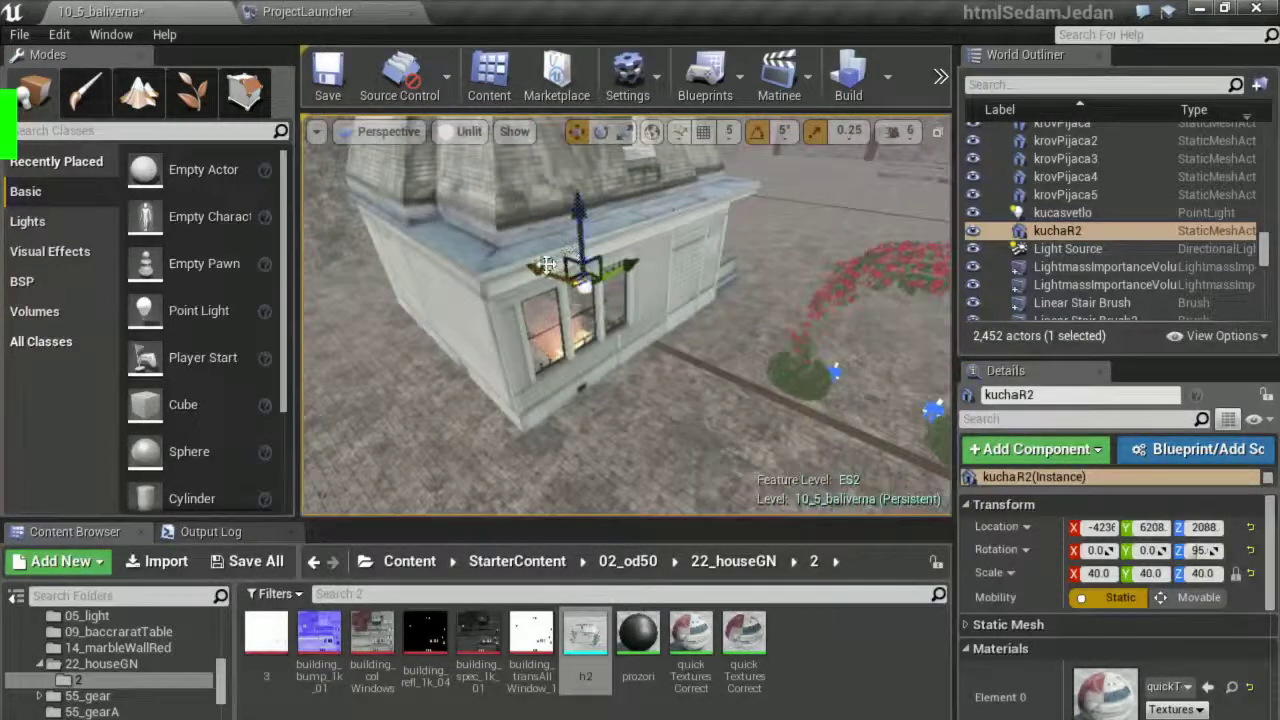
left_click_drag(547, 263, 561, 280)
right_click_drag(637, 363, 600, 340)
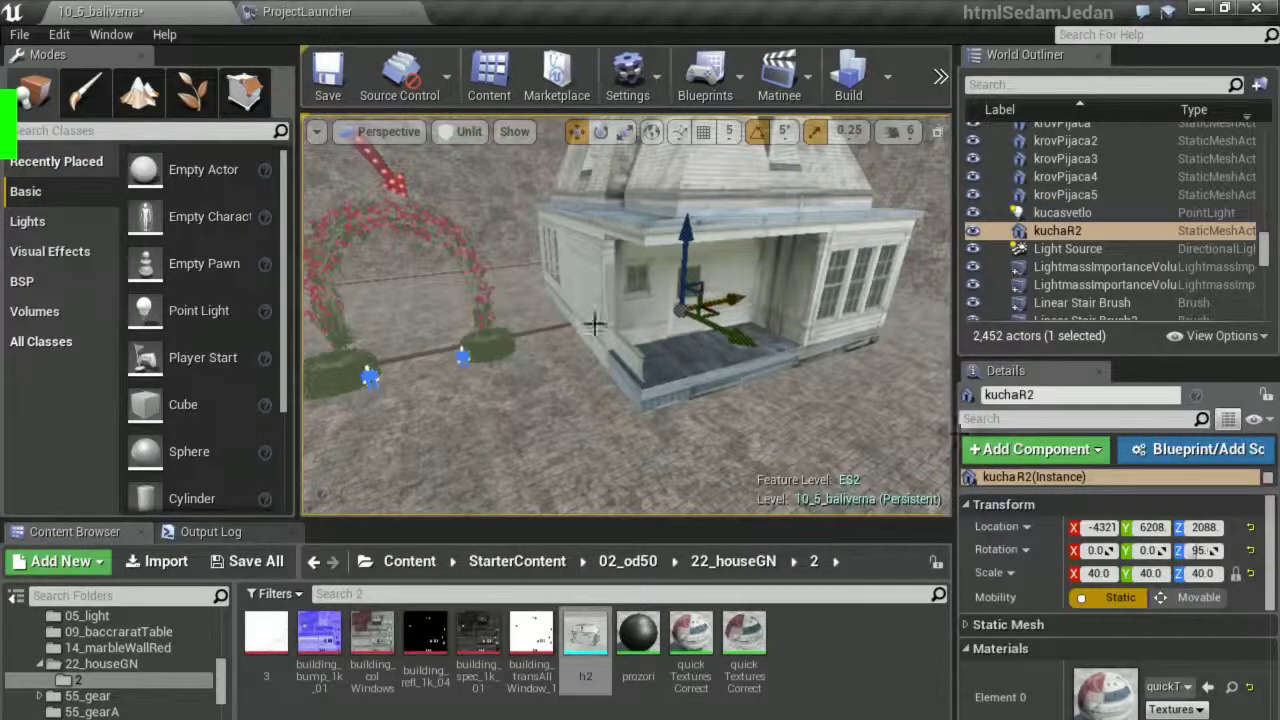
Alt-drag kuchaR2 to create the copy kuchaR3 and give it a uniform scale of 39.
left_click_drag(733, 294, 728, 297, "alt")
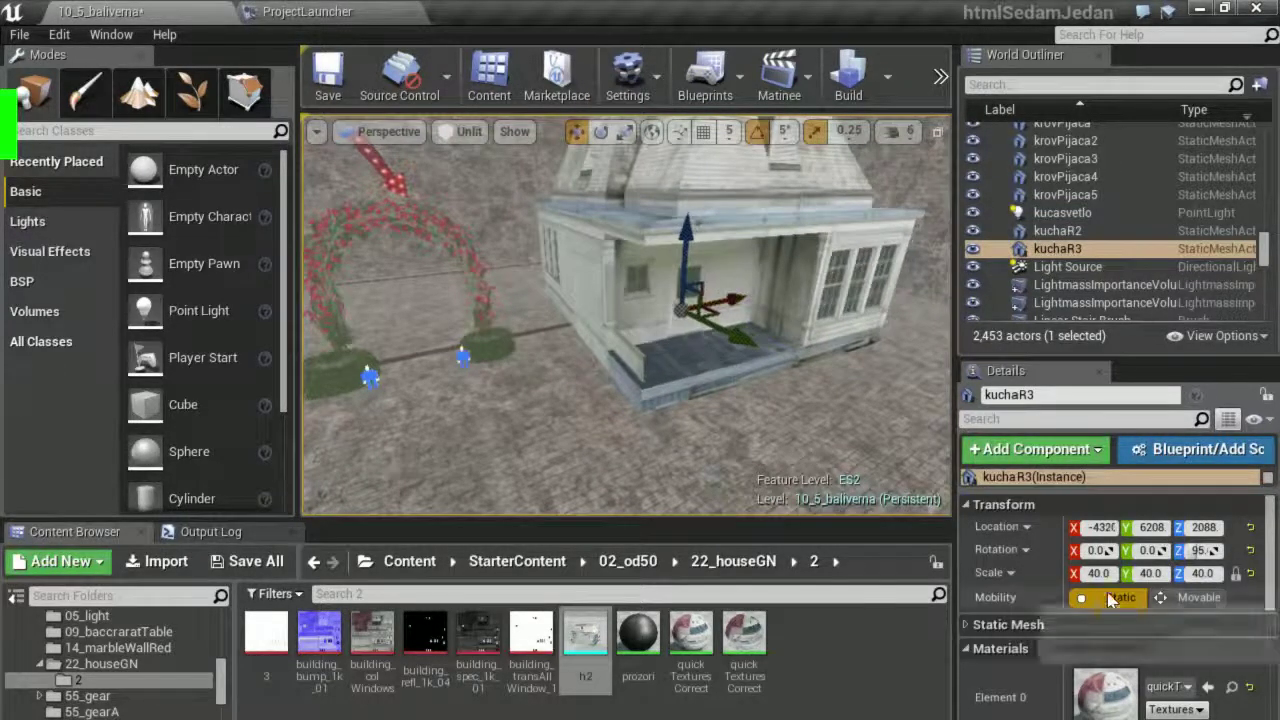
left_click(1090, 573)
type("39")
key("Return")
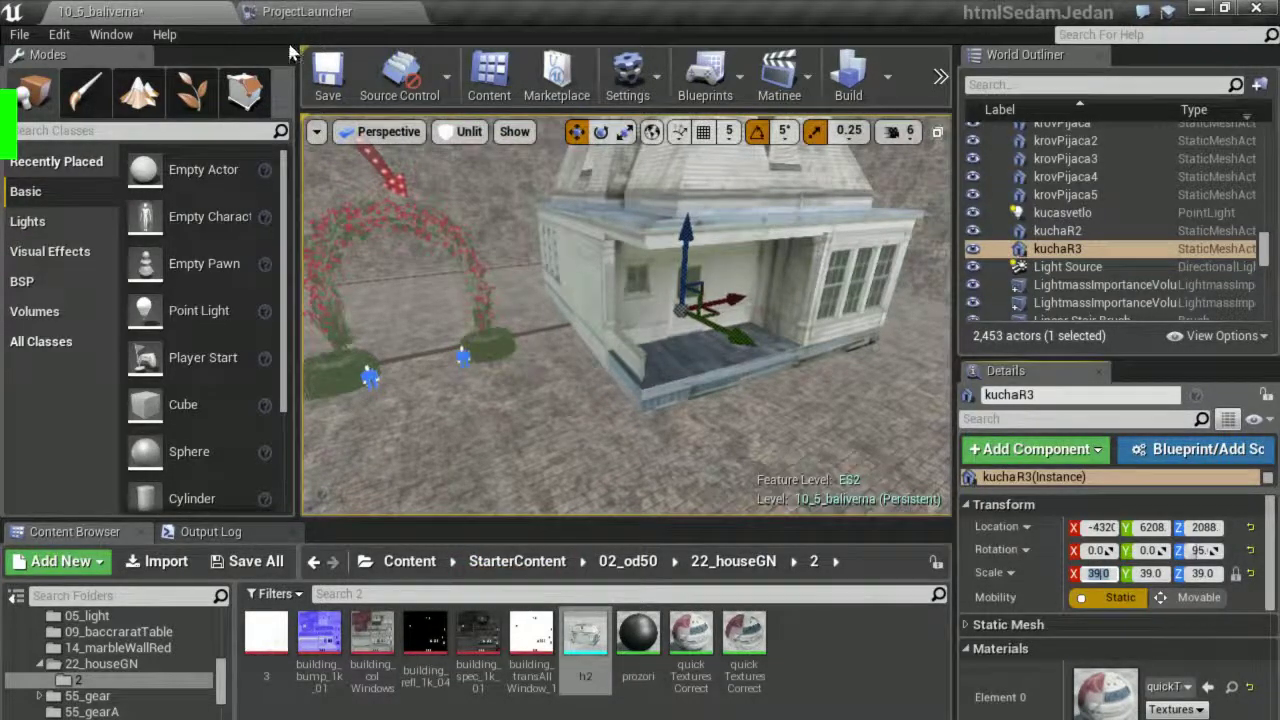
Jump to bookmark 1 and the top-down bookmark, then slide h2 along X to about -5518.
left_click(316, 133)
mouse_move(426, 426)
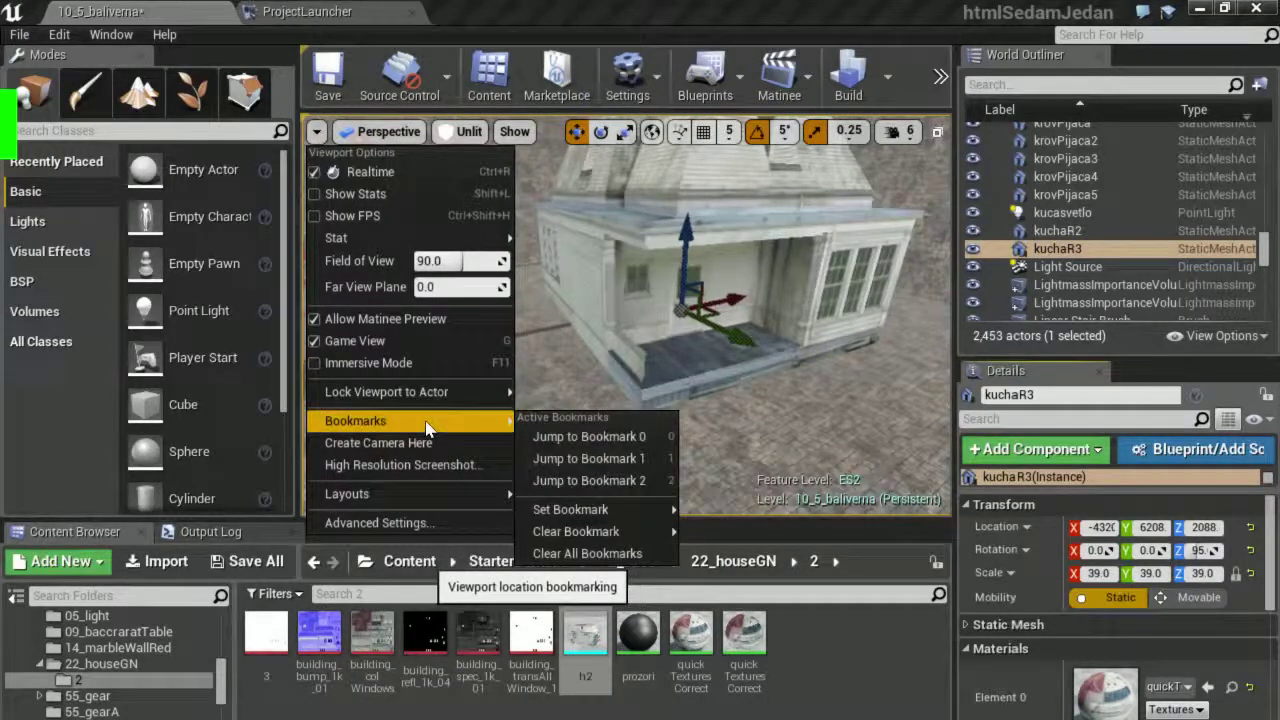
left_click(589, 460)
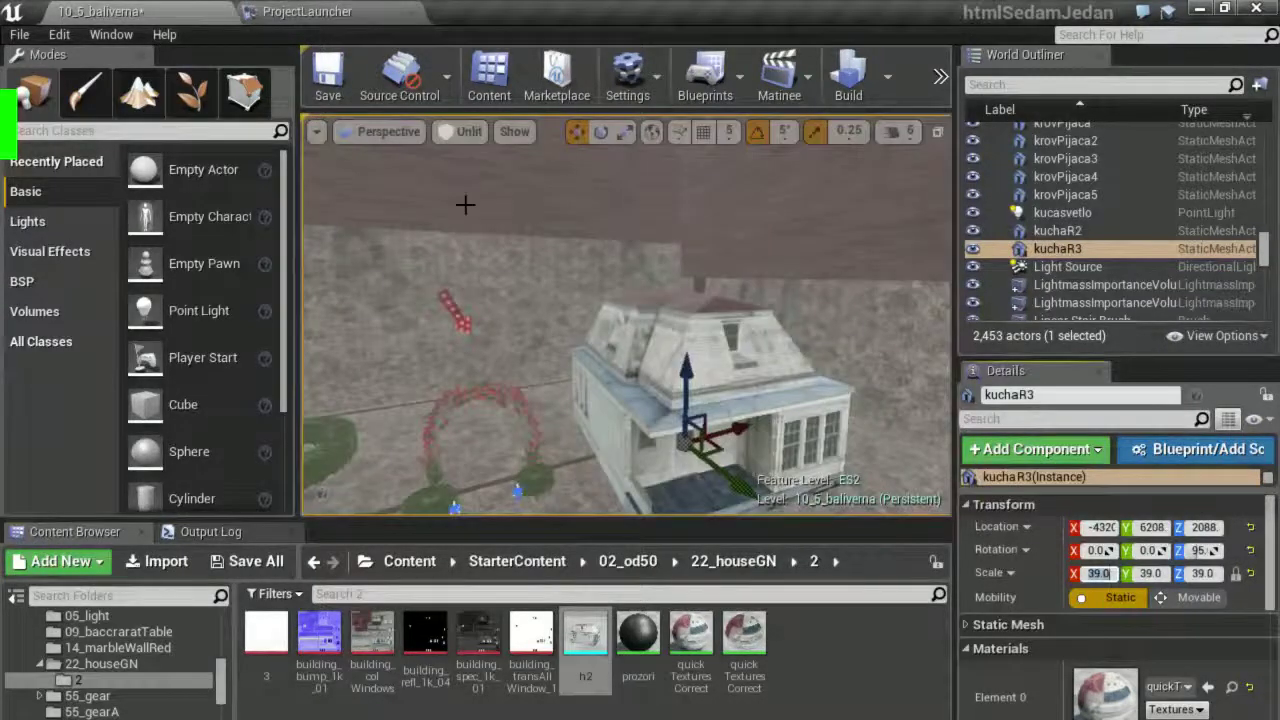
left_click(316, 133)
mouse_move(423, 425)
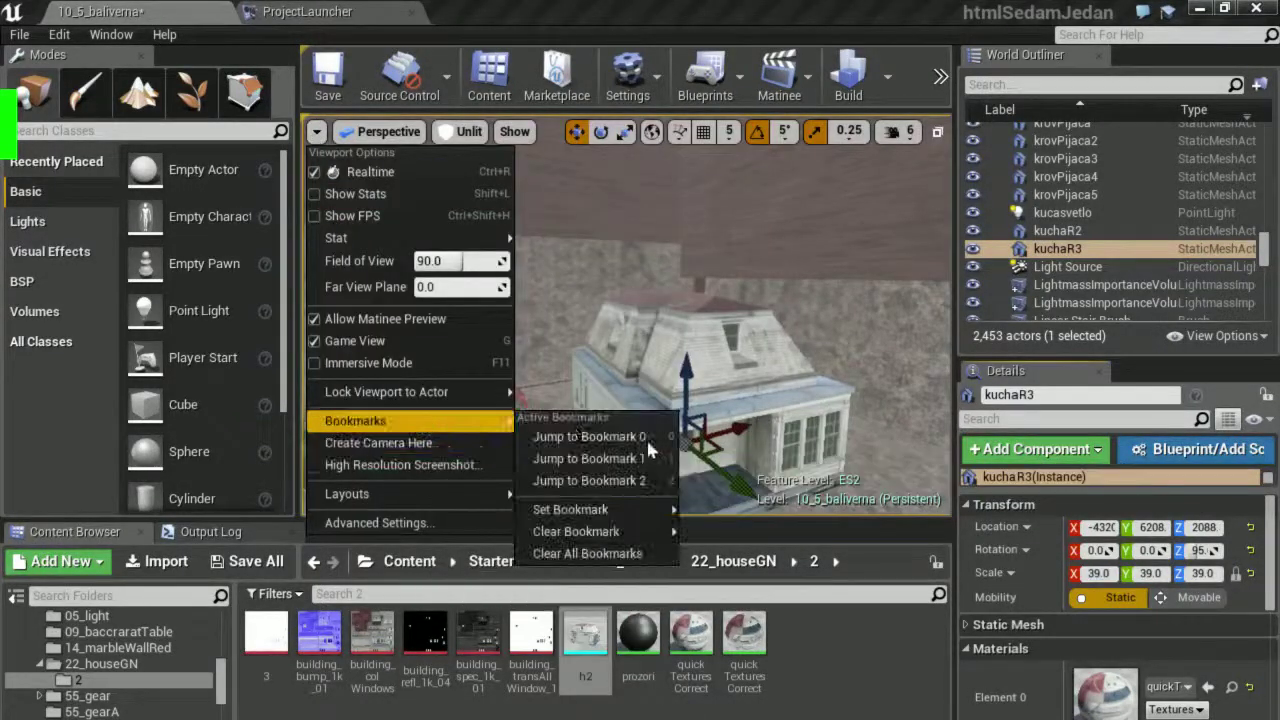
left_click(622, 479)
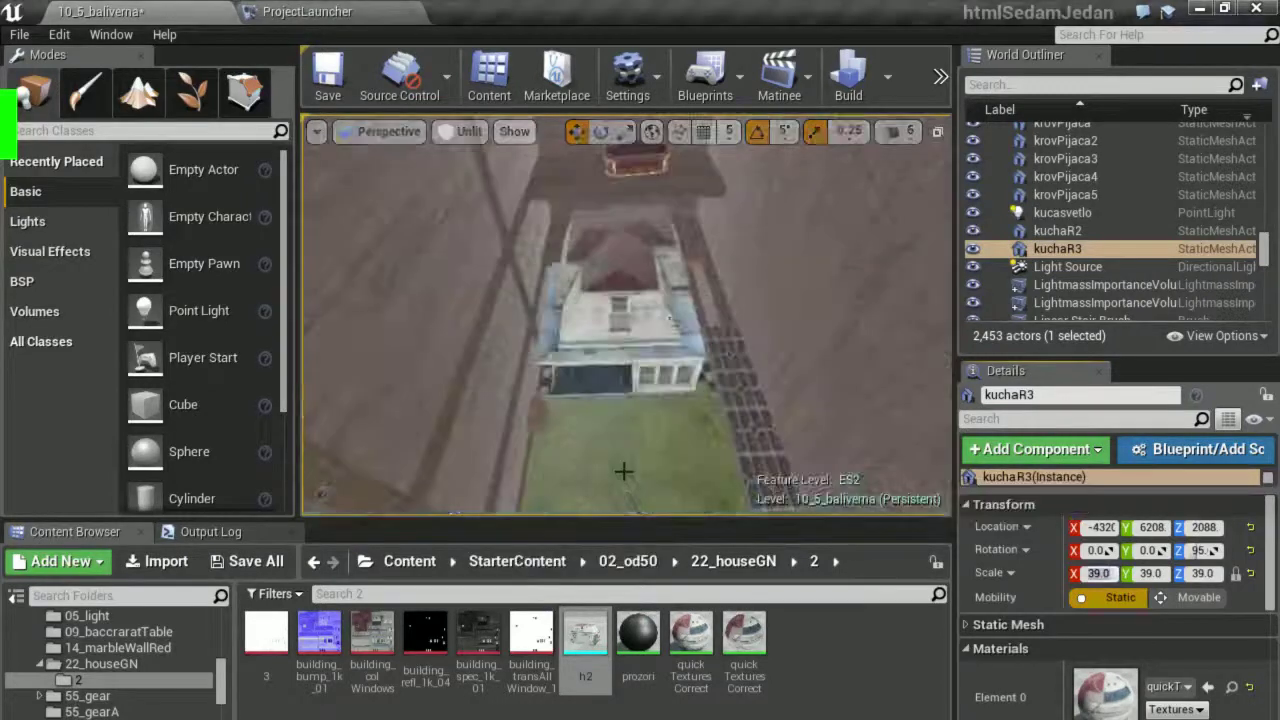
left_click(644, 333)
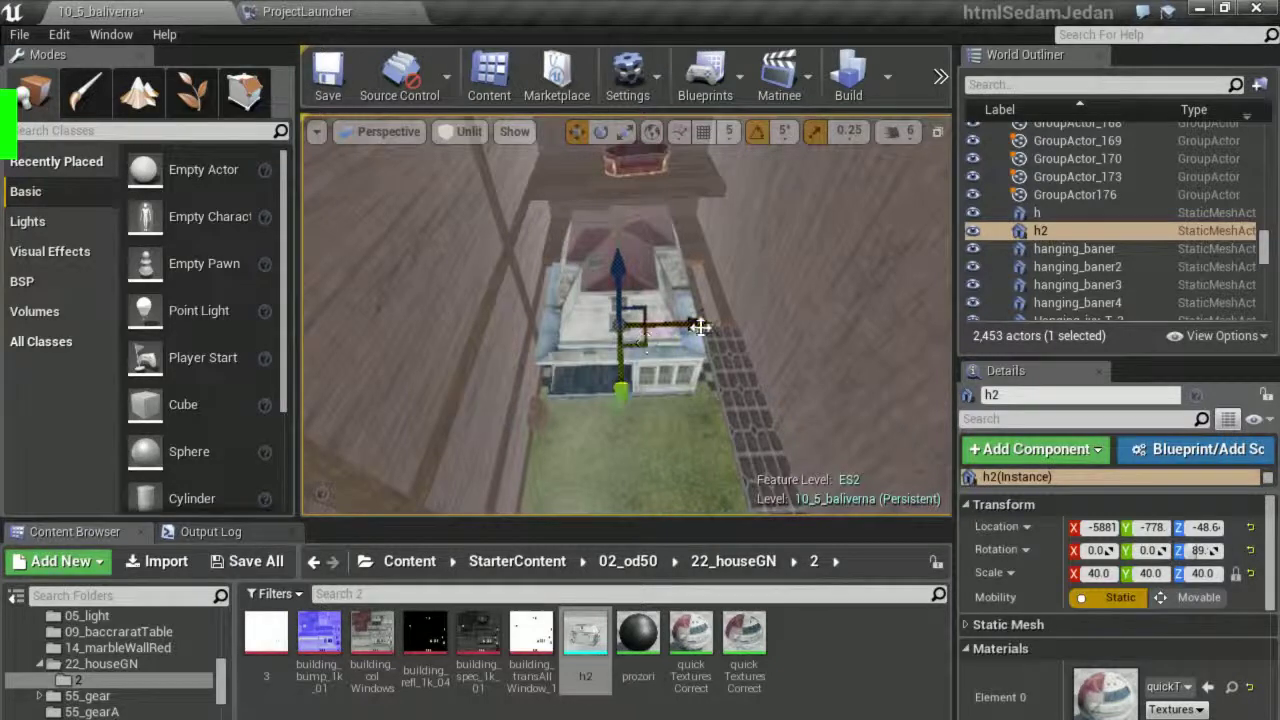
left_click_drag(692, 321, 762, 323)
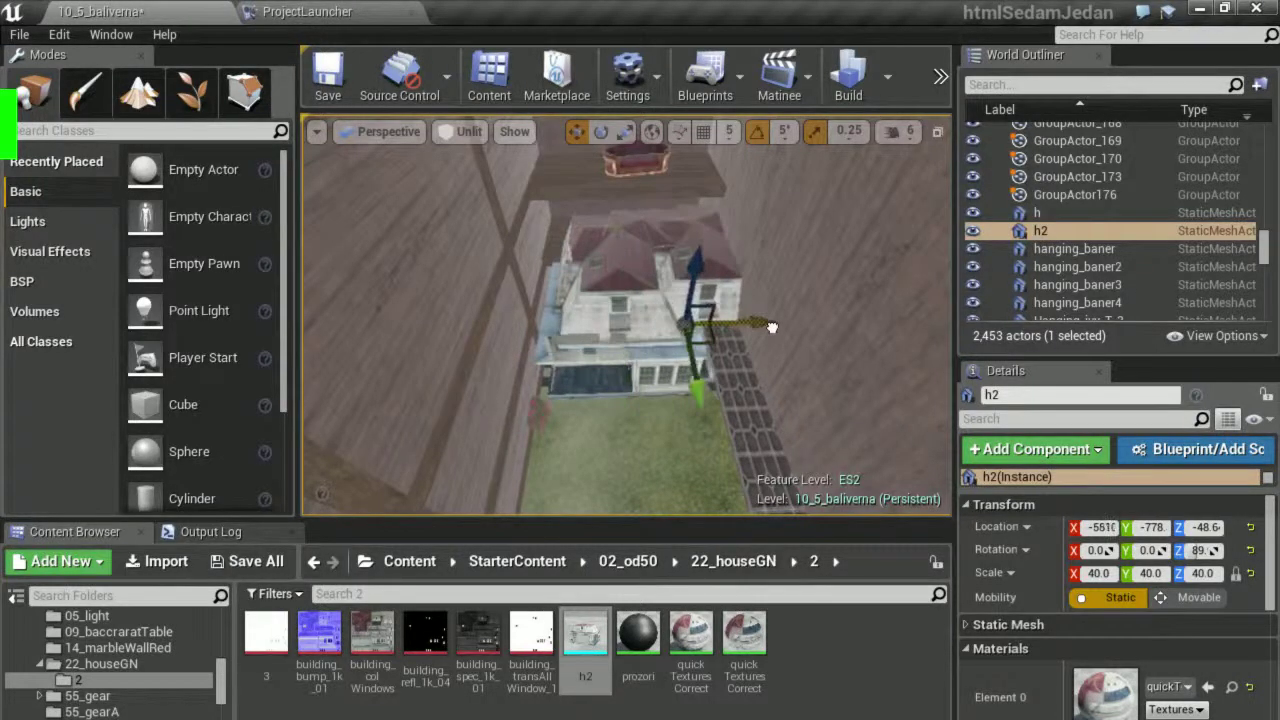
Reselect h2 from a closer angle and switch the viewport to Wireframe.
left_click(578, 318)
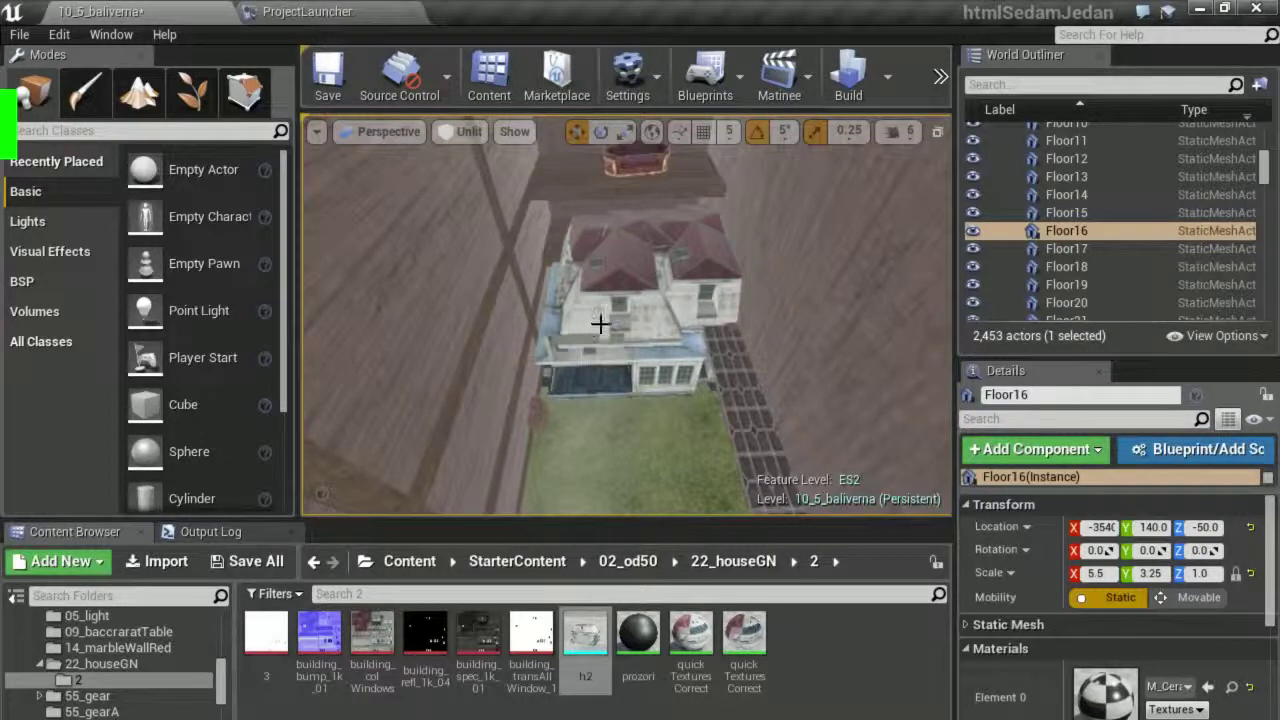
left_click_drag(600, 323, 656, 373, "alt")
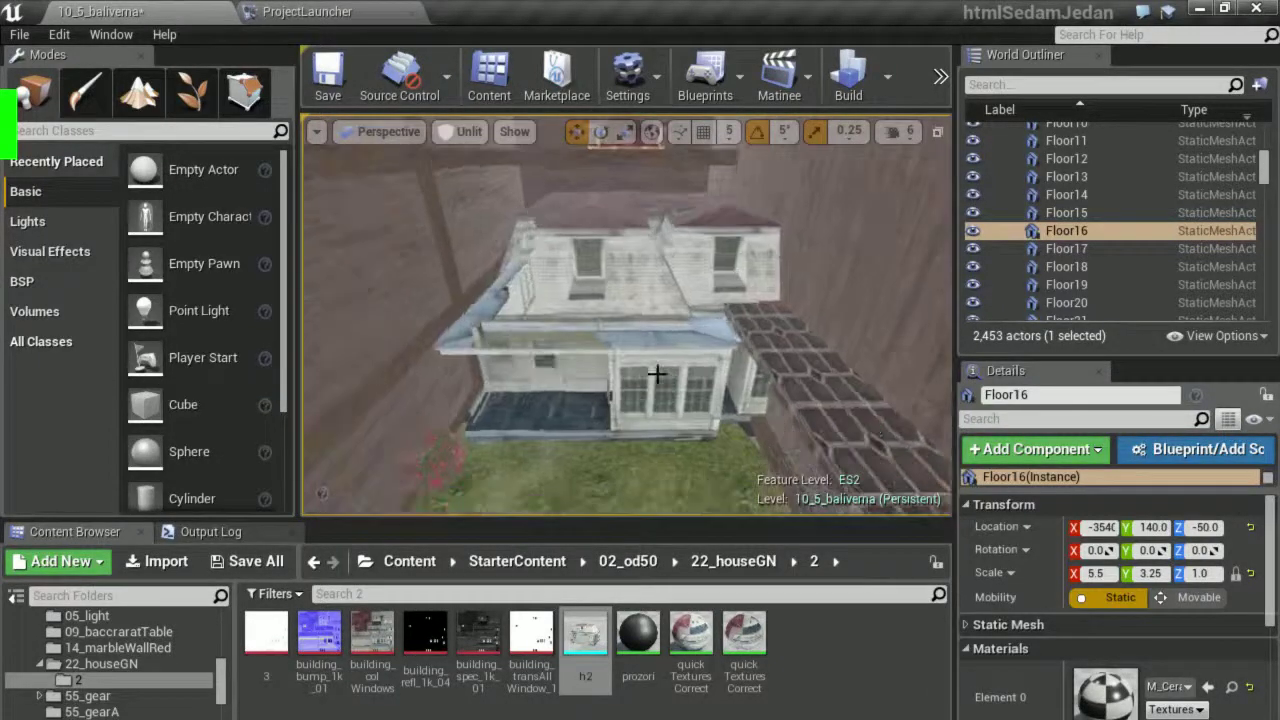
left_click(656, 373)
left_click(463, 131)
left_click(500, 212)
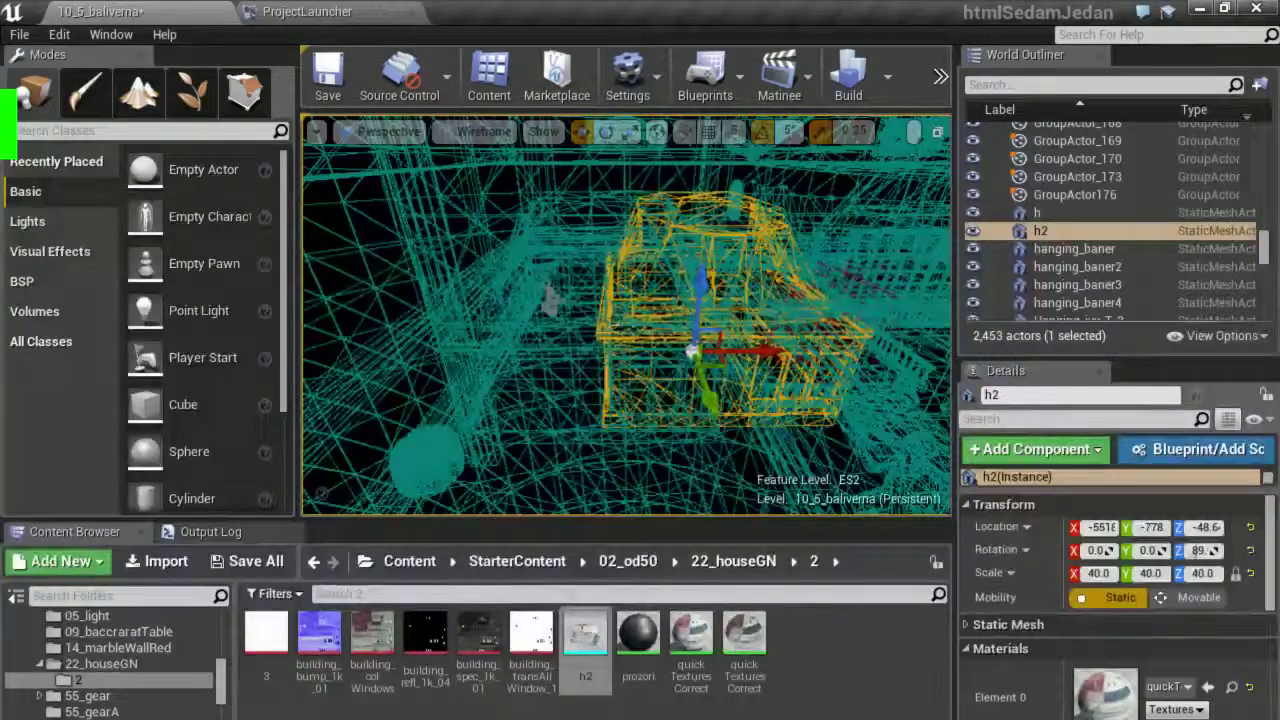
Select the h and h2 houses in wireframe, then undo those selection changes three times.
left_click(549, 297)
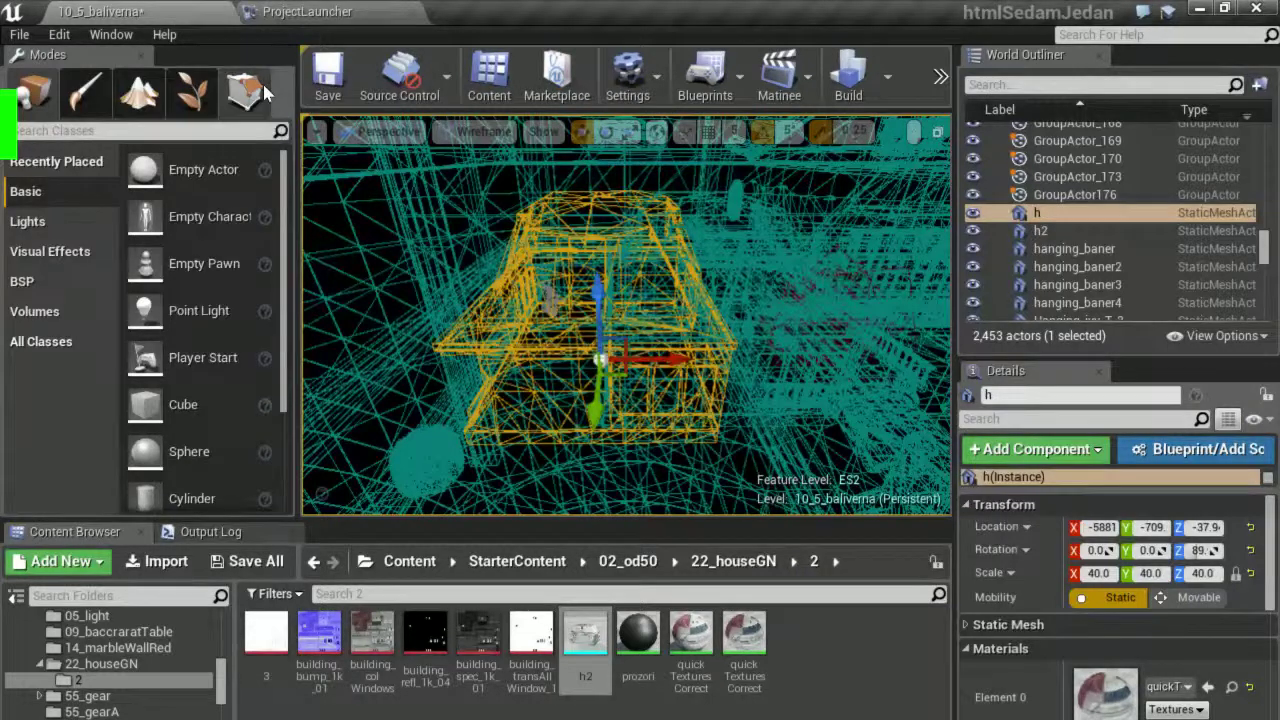
left_click(752, 322)
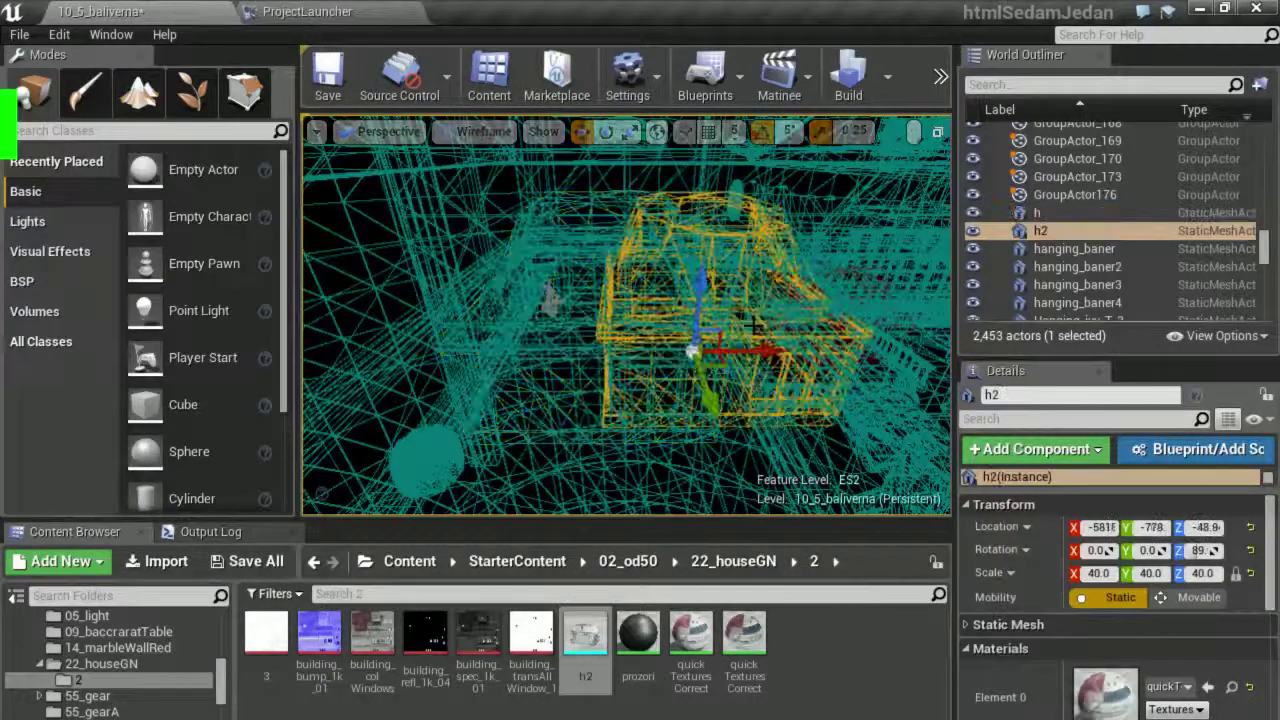
left_click(59, 34)
left_click(150, 71)
key("ctrl+z")
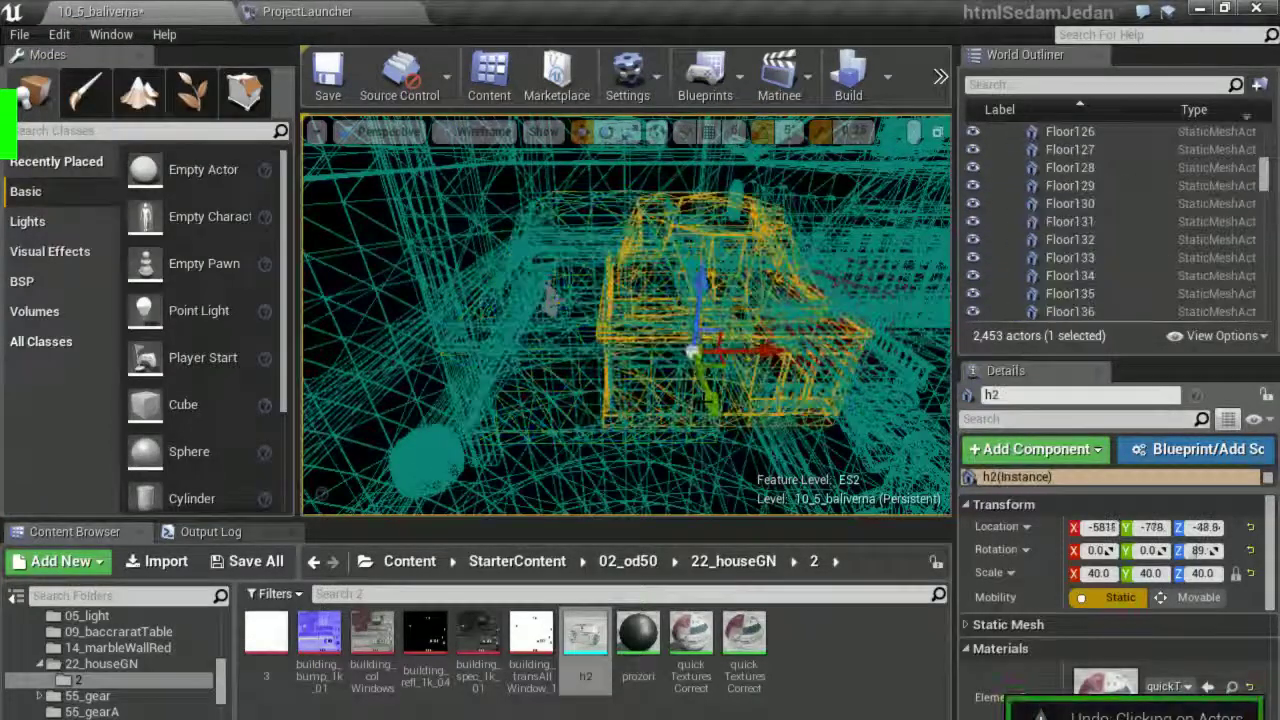
key("ctrl+z")
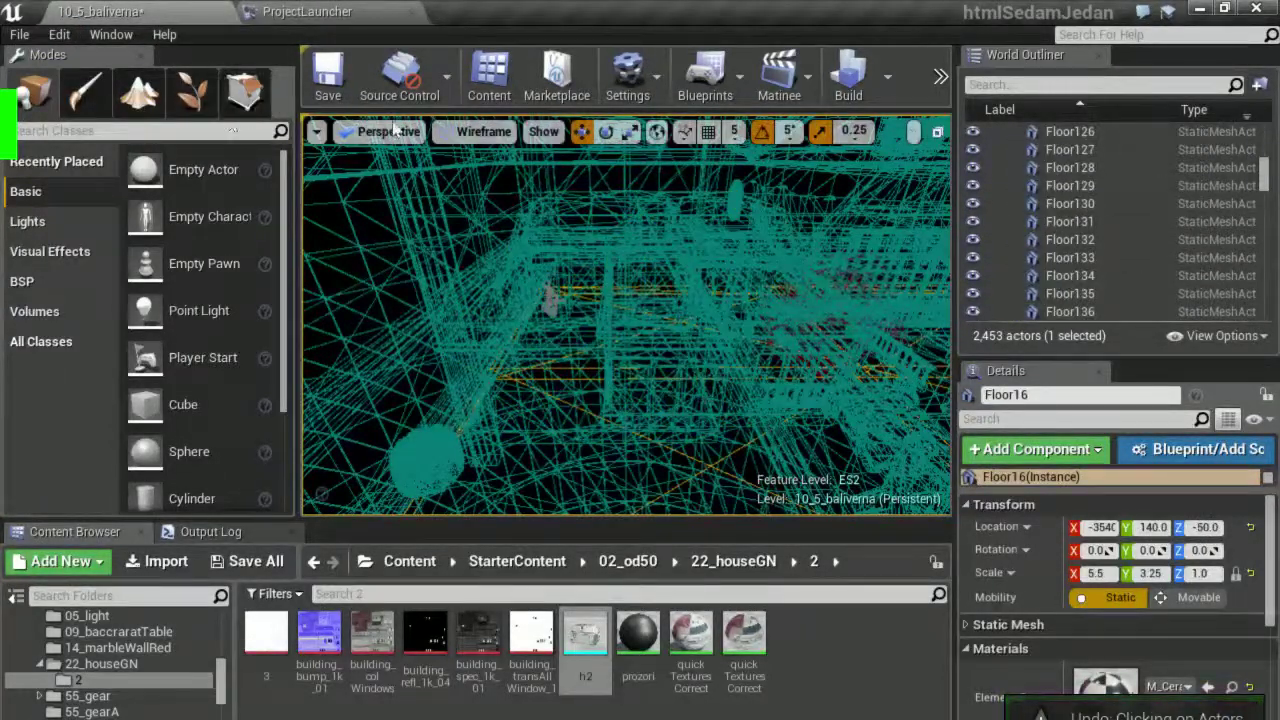
left_click(484, 131)
Switch the viewport to Unlit and undo h2's last move, returning it to X -5881.
left_click(484, 194)
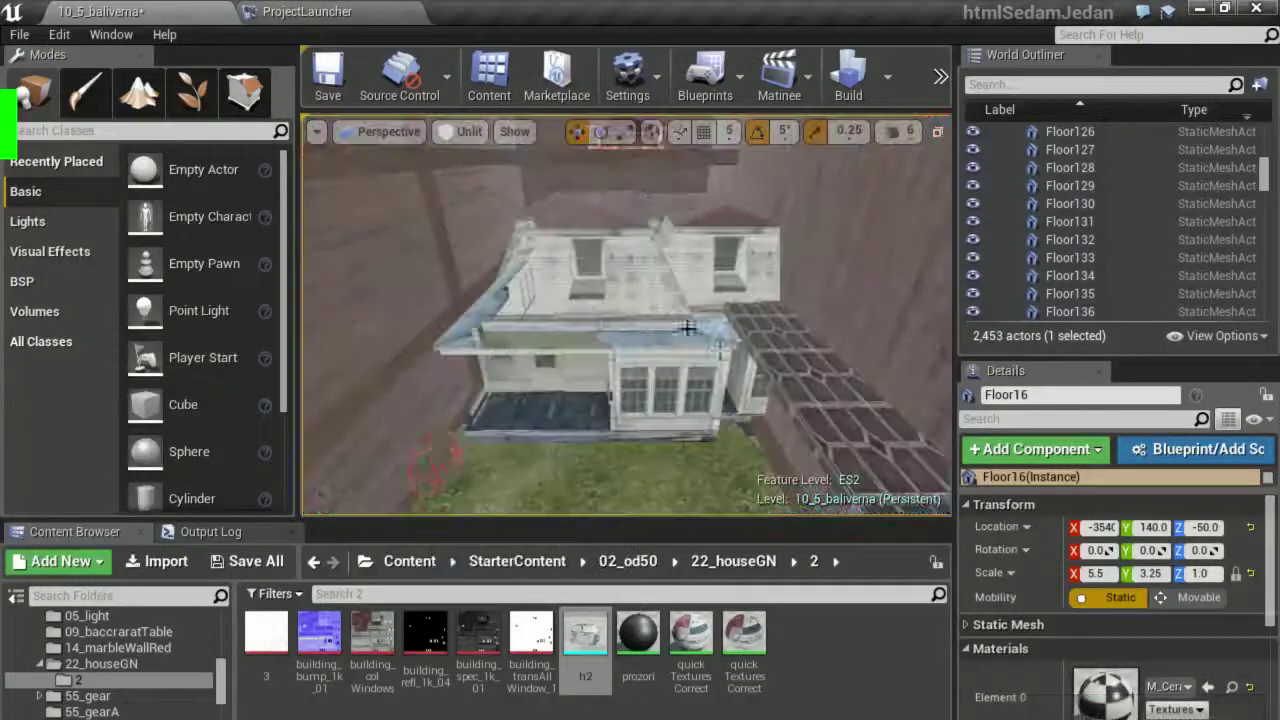
key("ctrl+z")
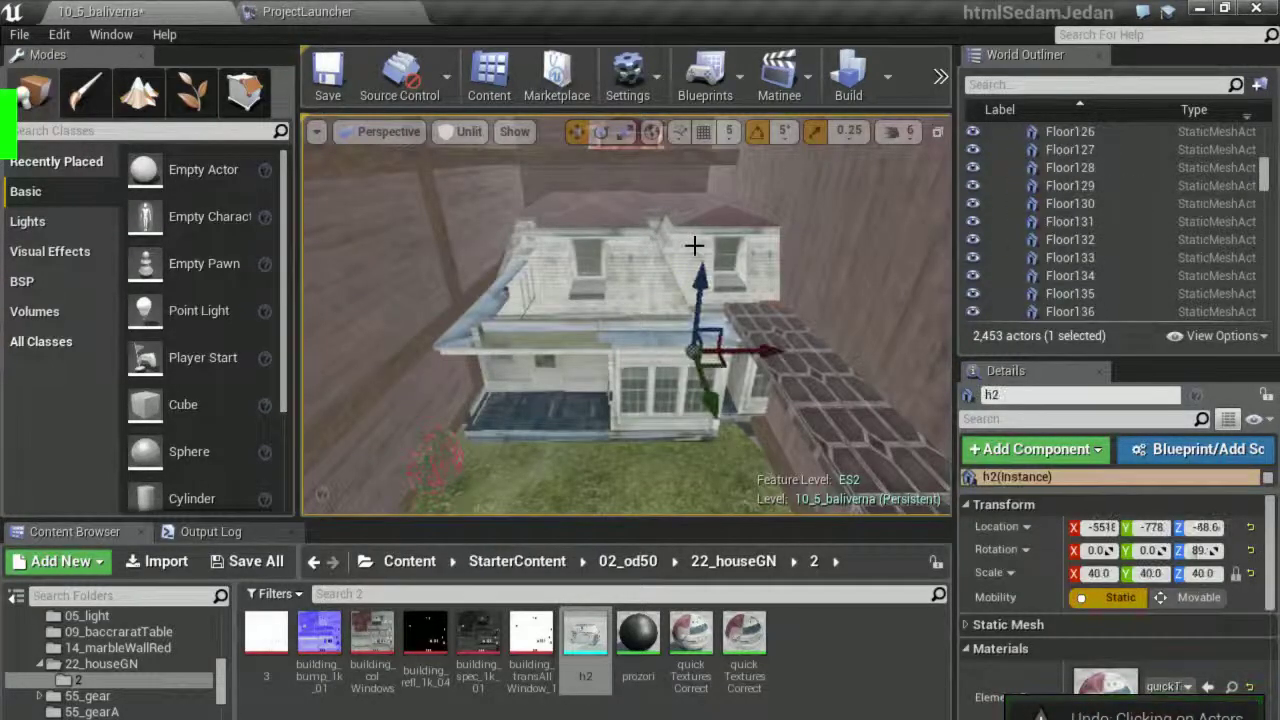
key("ctrl+z")
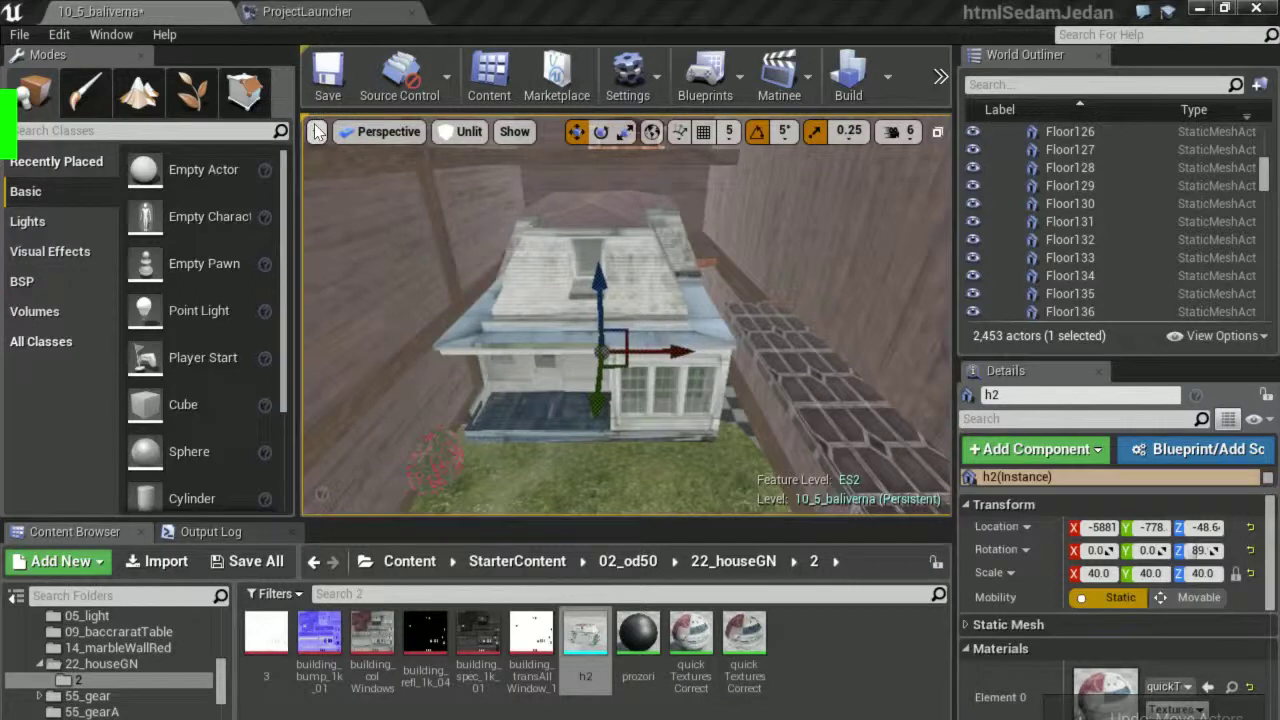
Jump to bookmark 2, then bookmark 1, and select the kuchaR2 house.
left_click(316, 131)
mouse_move(405, 424)
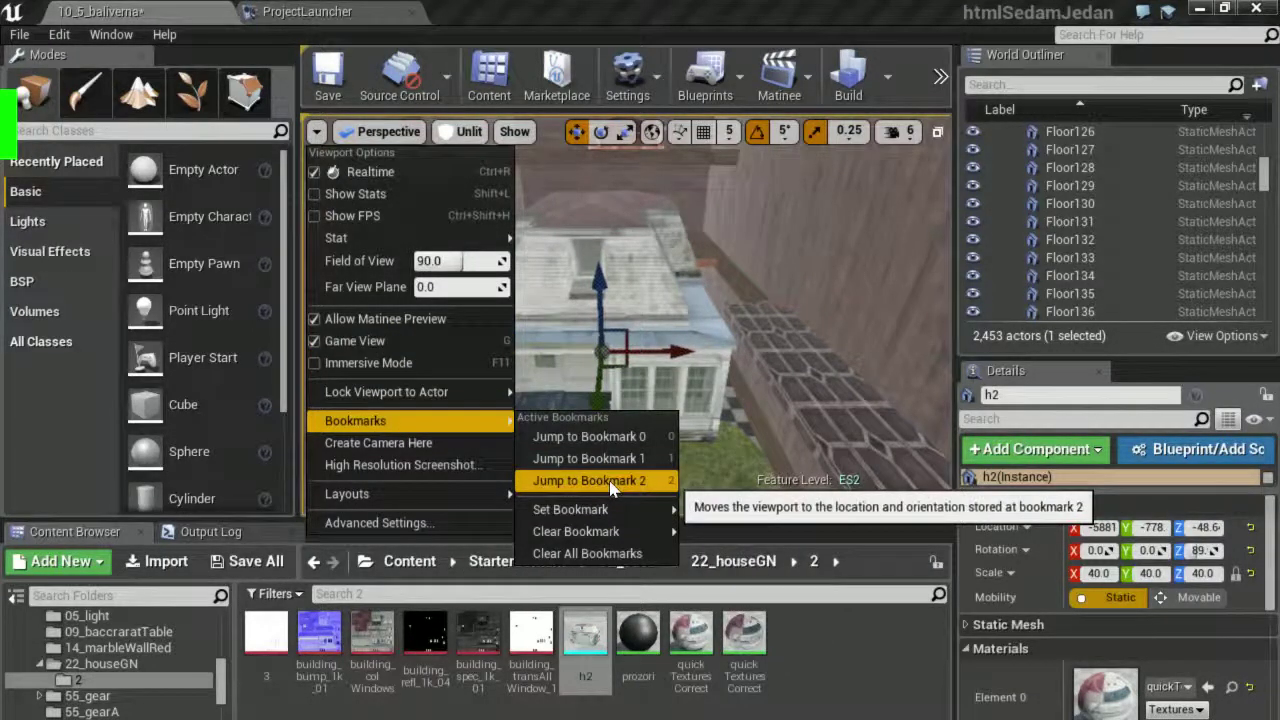
left_click(612, 484)
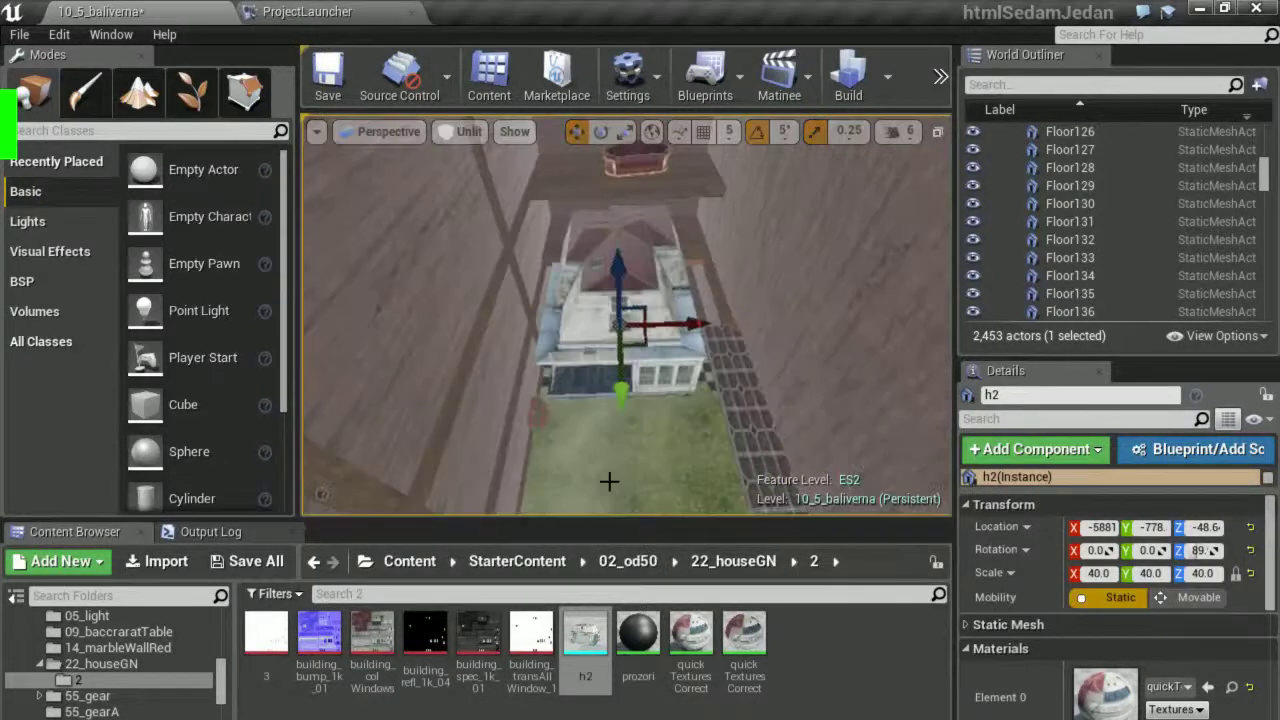
left_click(316, 131)
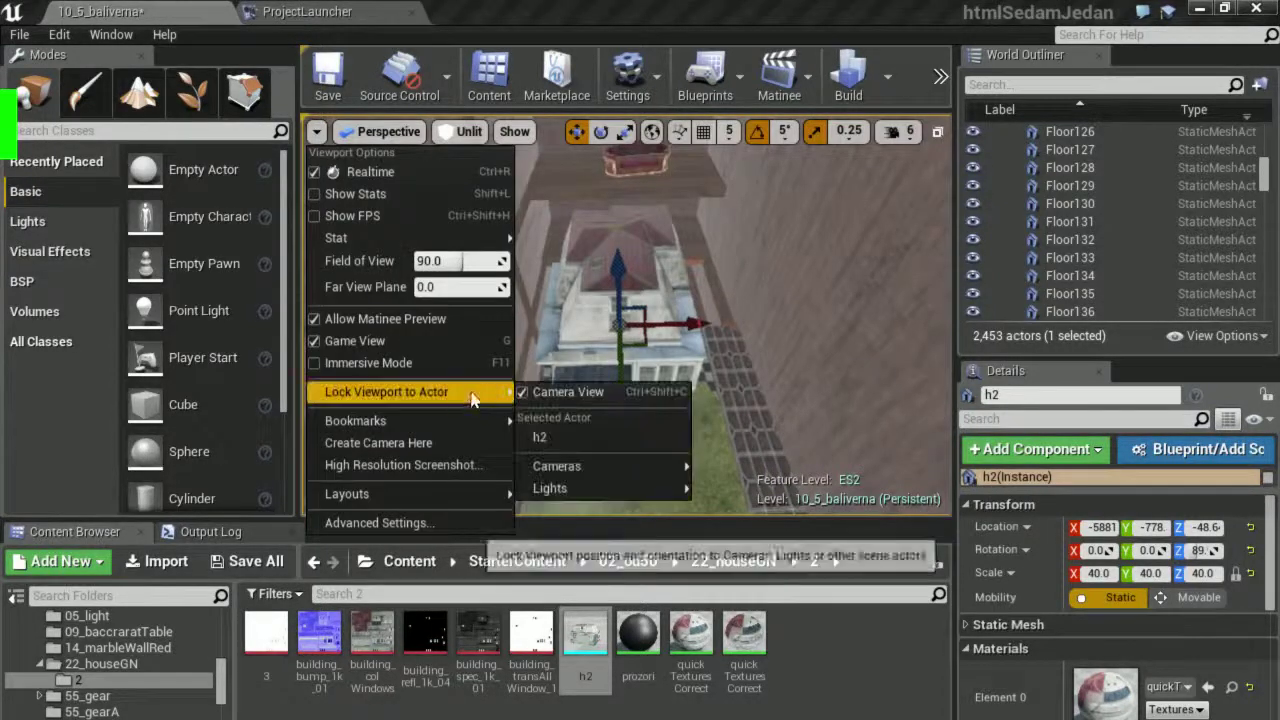
mouse_move(456, 425)
left_click(598, 458)
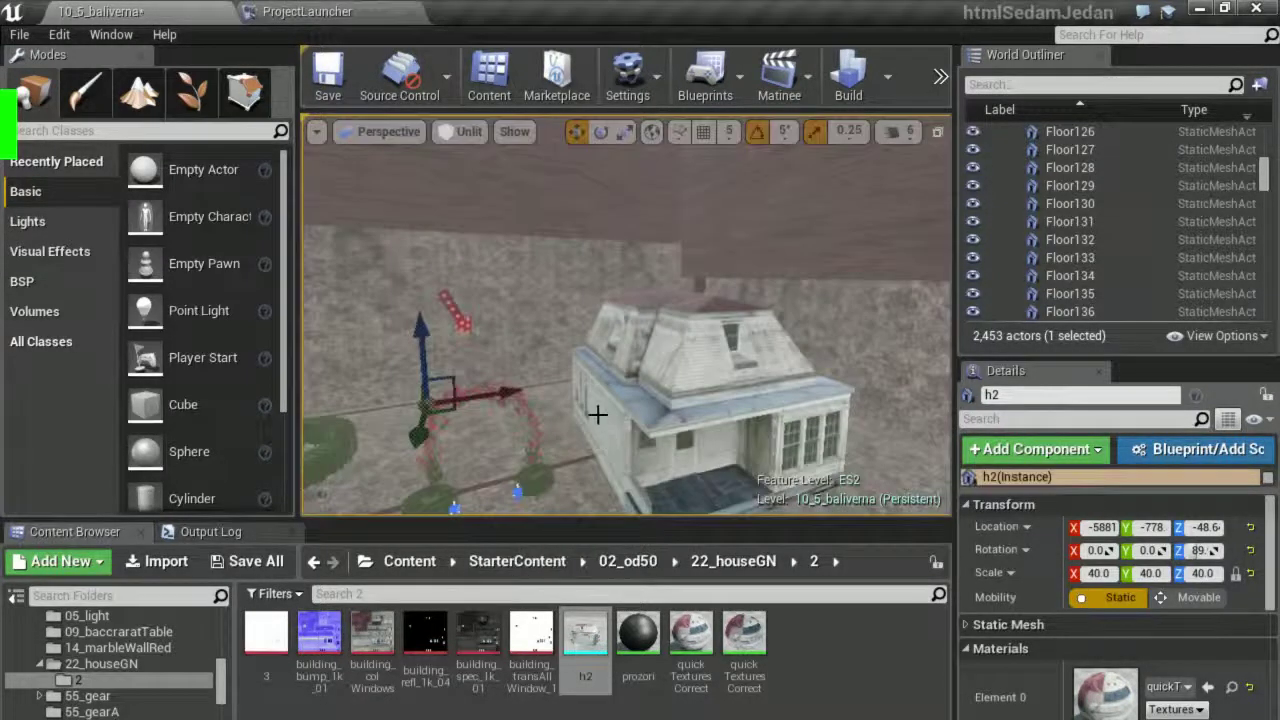
left_click(505, 300)
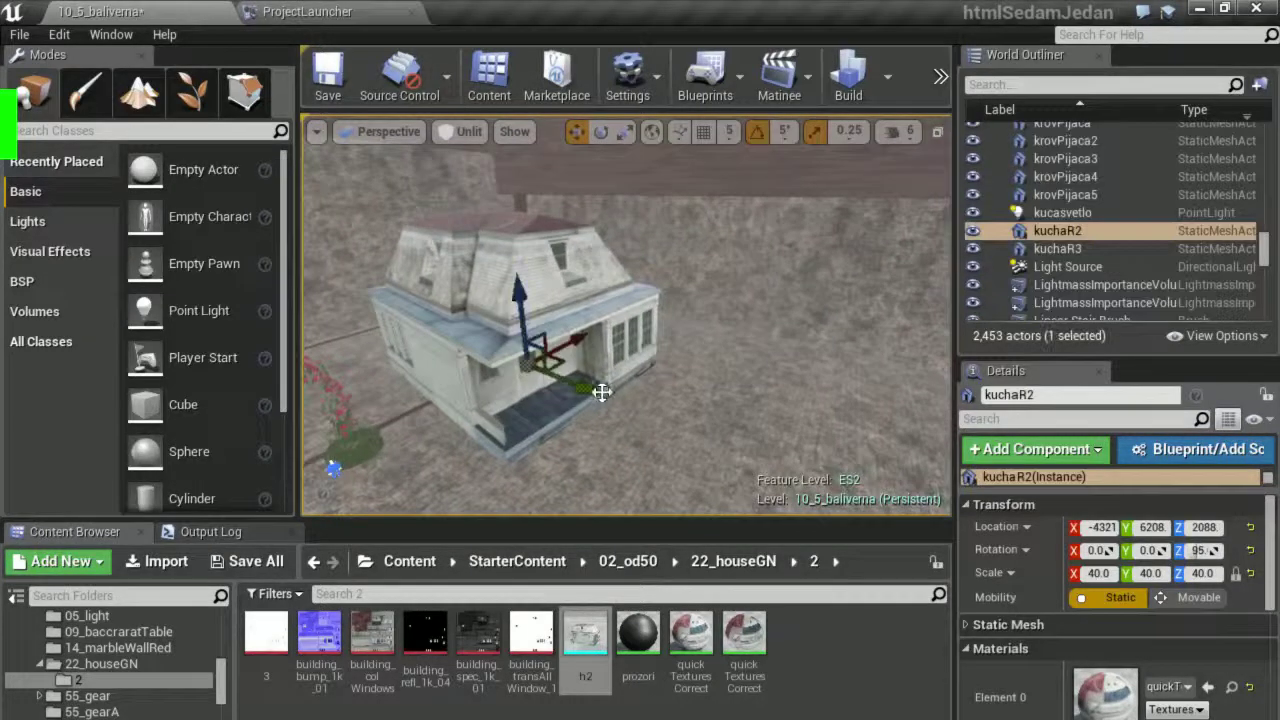
Nudge kuchaR2 along Y and X, undo a stray move, and return it to Y 6208.
left_click_drag(587, 390, 631, 352)
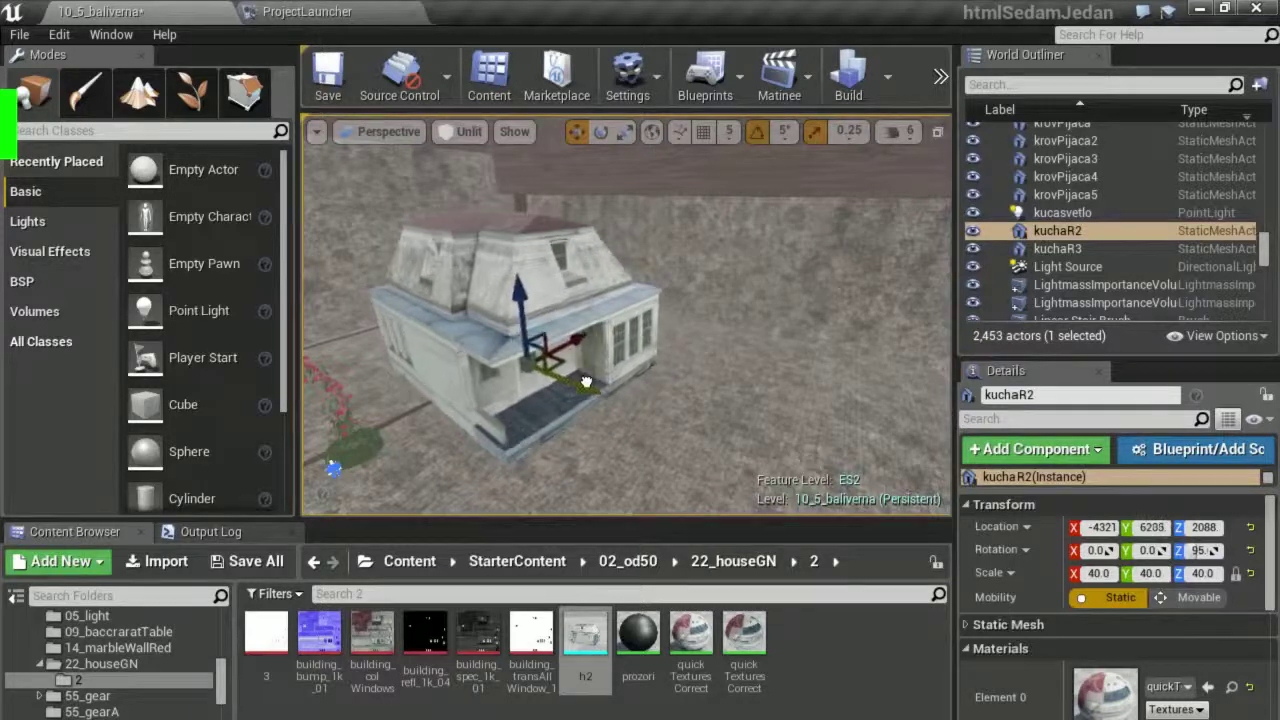
scroll(631, 352, "up", 1)
scroll(631, 352, "up", 1)
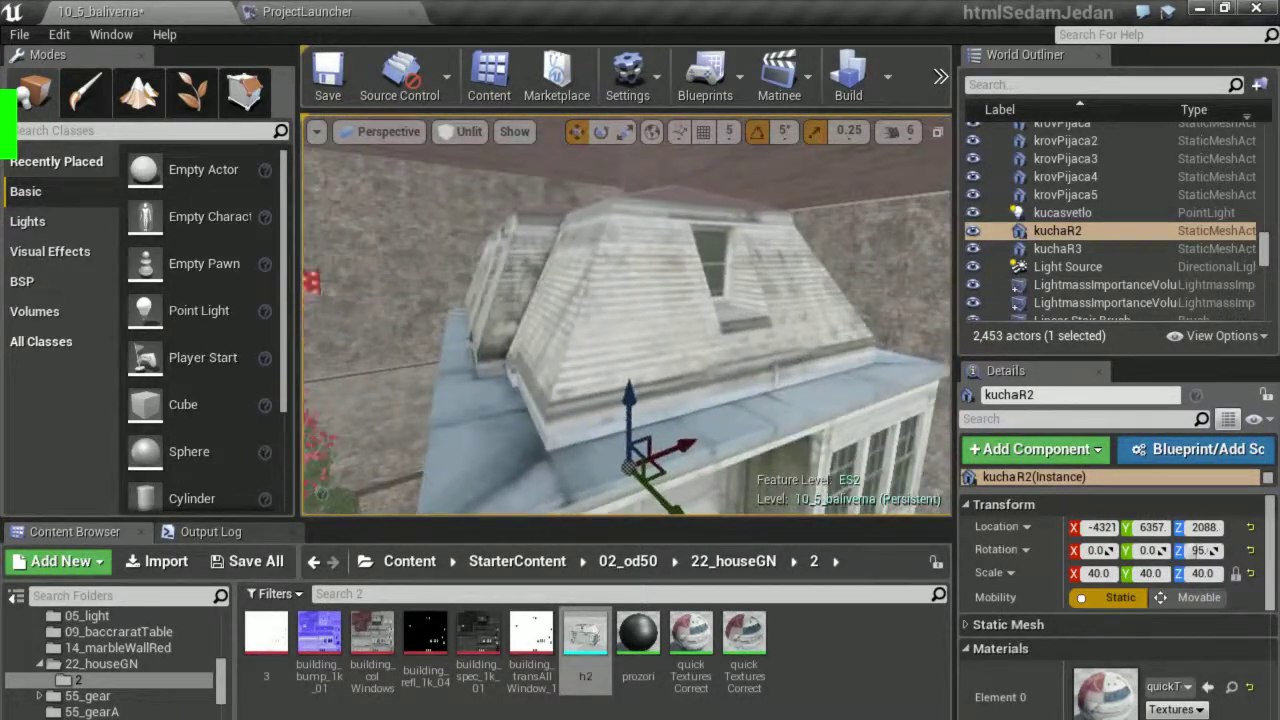
scroll(631, 352, "up", 2)
left_click_drag(574, 361, 593, 349)
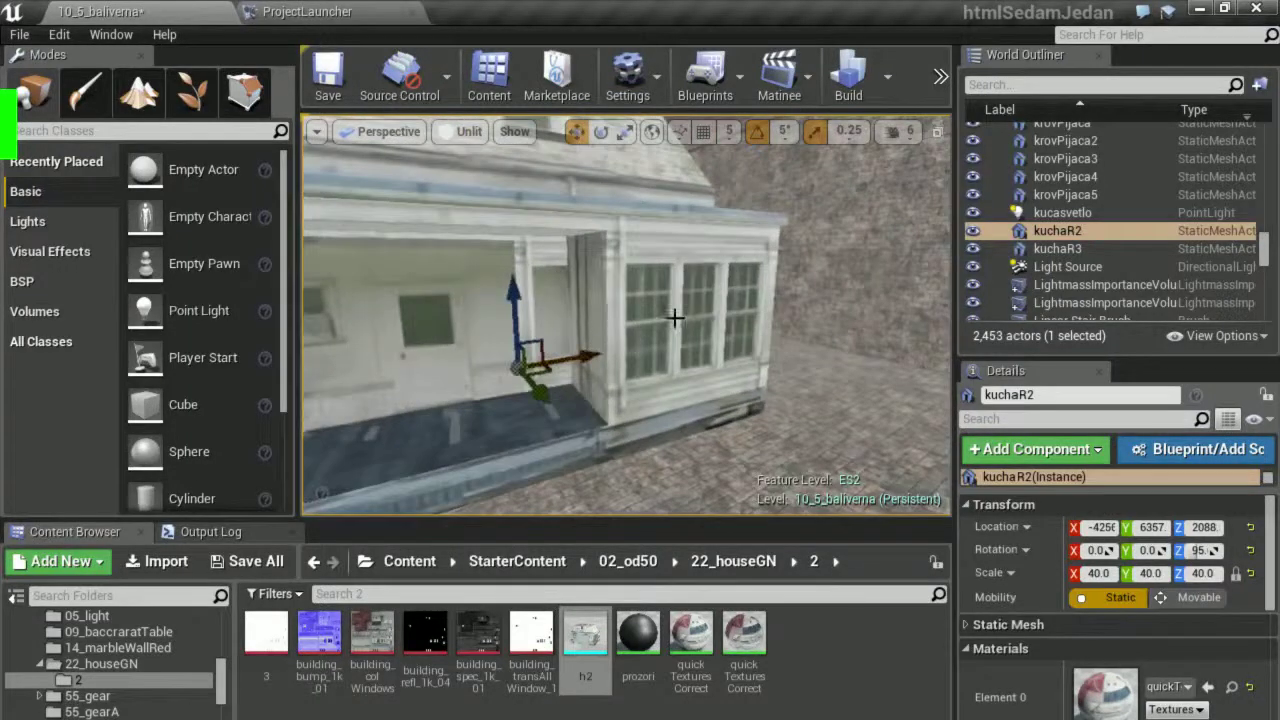
scroll(675, 317, "up", 2)
key("ctrl+z")
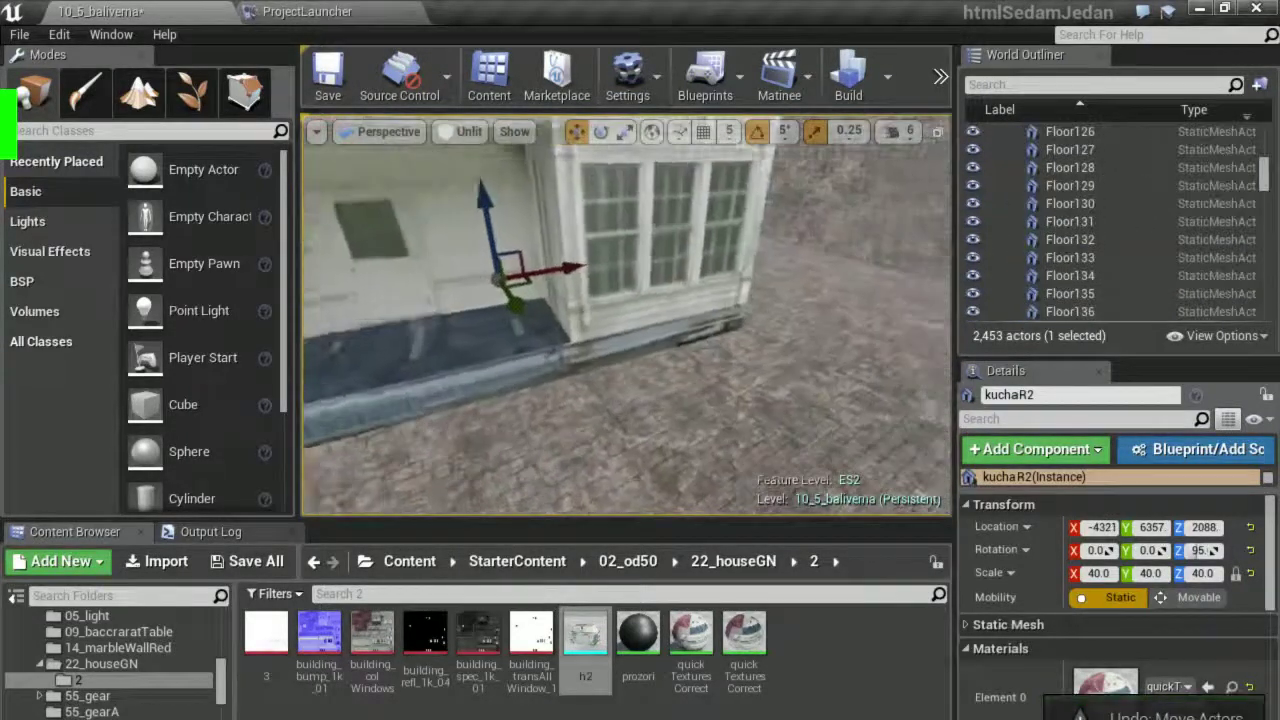
left_click_drag(515, 300, 606, 294)
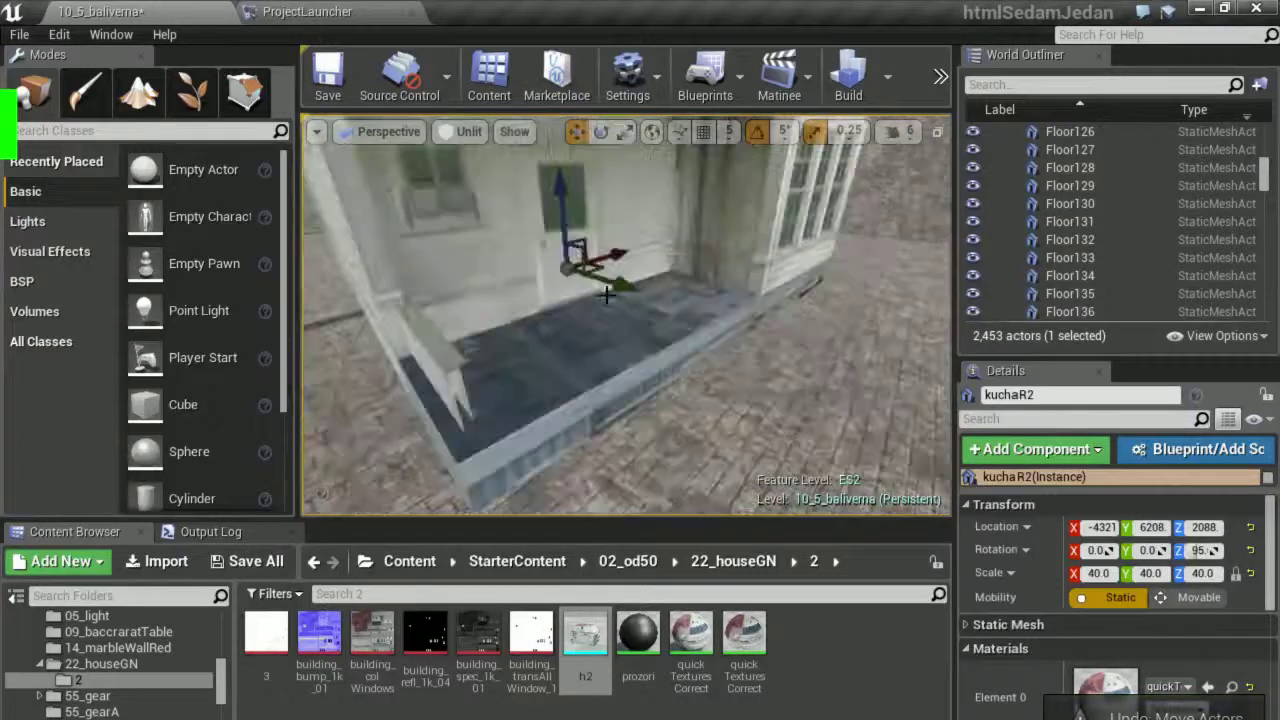
left_click_drag(606, 294, 491, 253)
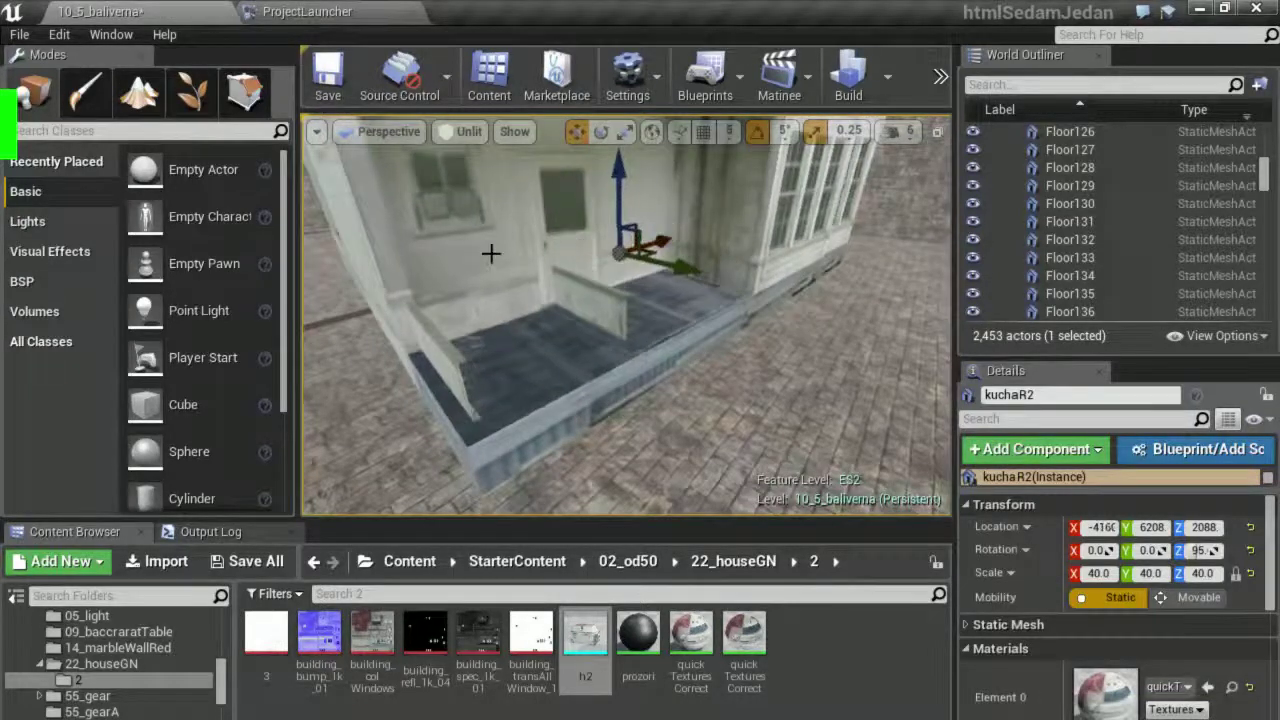
Apply the second quick Textures Correct material to the kuchaR3 house.
left_click(424, 260)
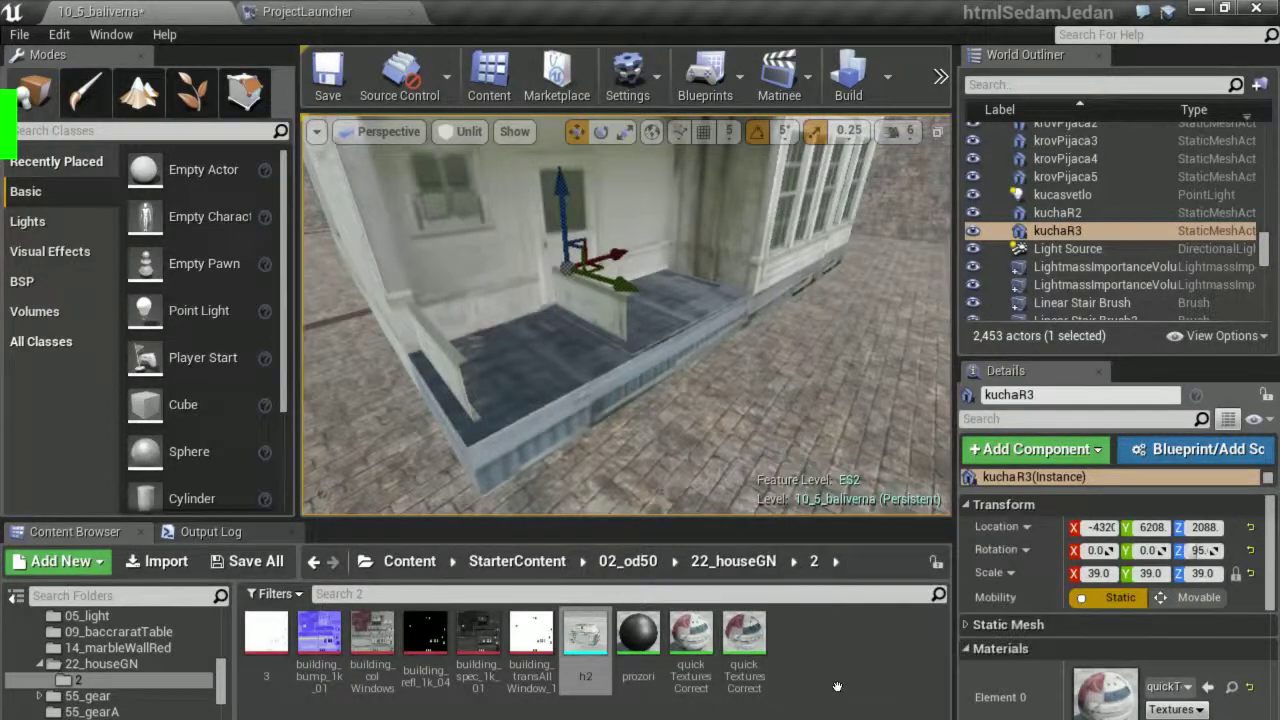
left_click(692, 640)
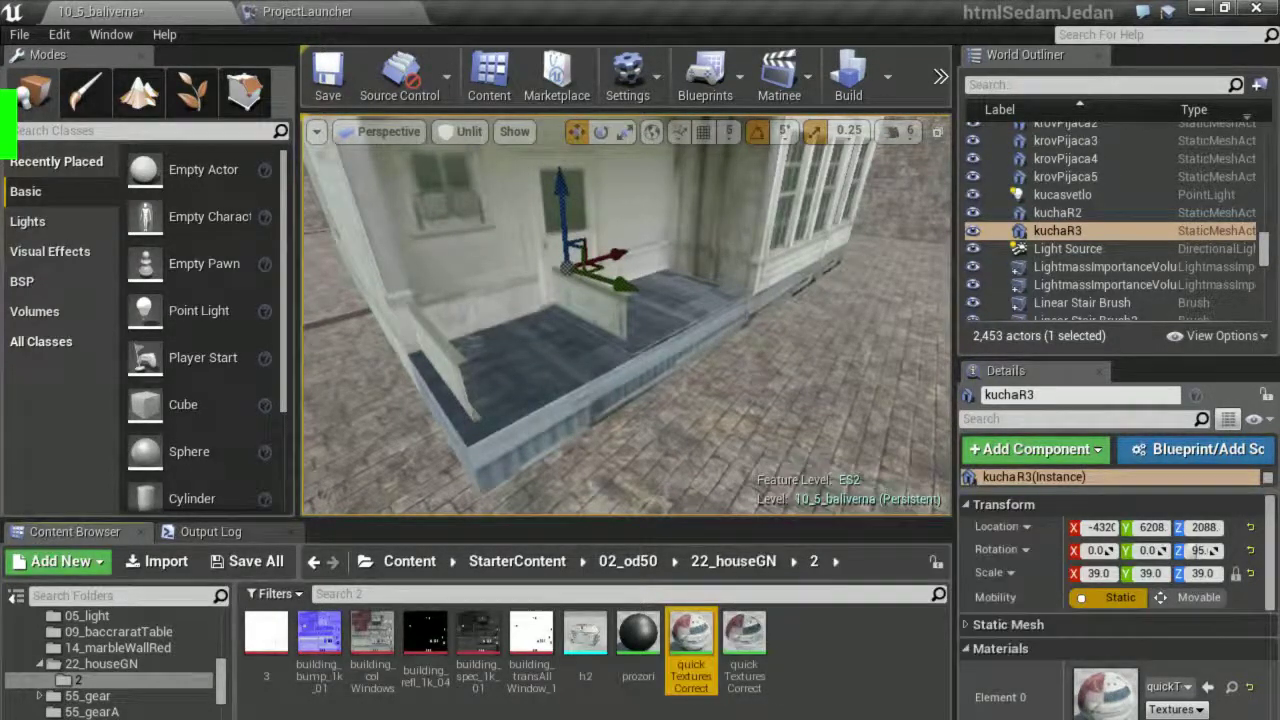
left_click(744, 640)
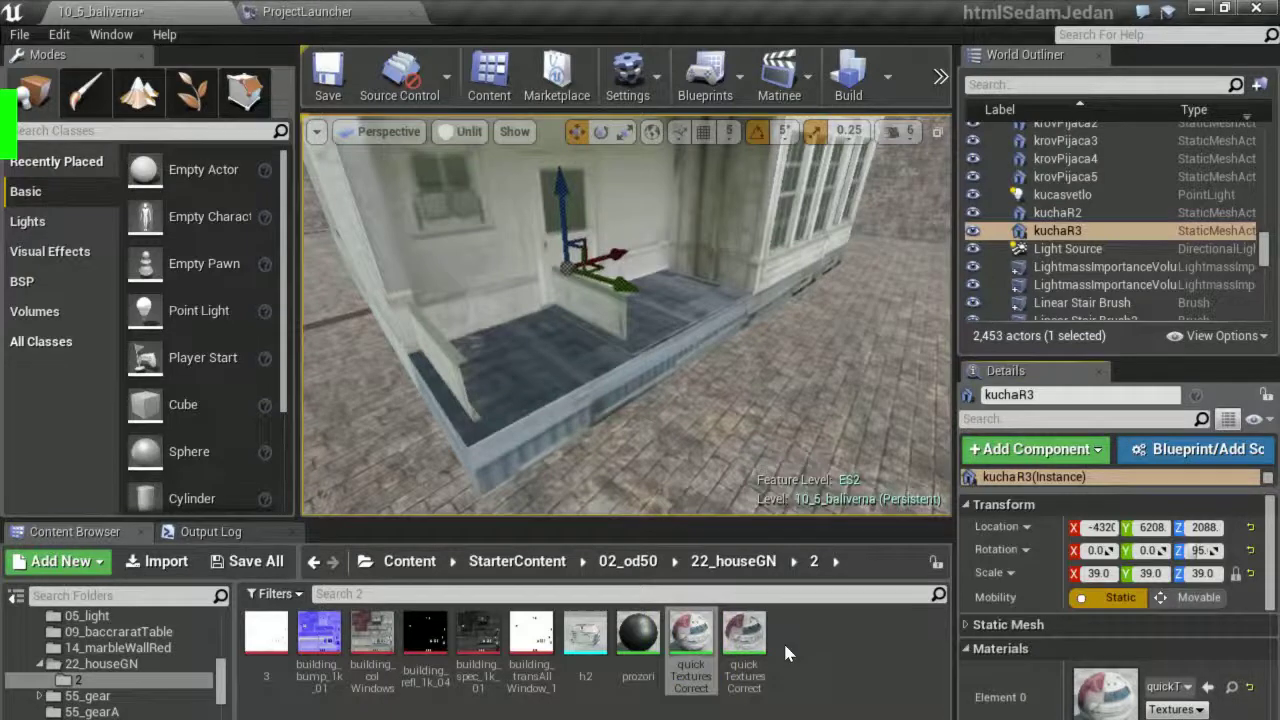
left_click(1208, 688)
Reselect kuchaR2, move it along X and give it a uniform scale of 39.
mouse_move(695, 311)
right_mouse_down()
mouse_move(640, 320)
mouse_move(766, 297)
mouse_move(603, 287)
right_mouse_up()
scroll(603, 287, "down", 2)
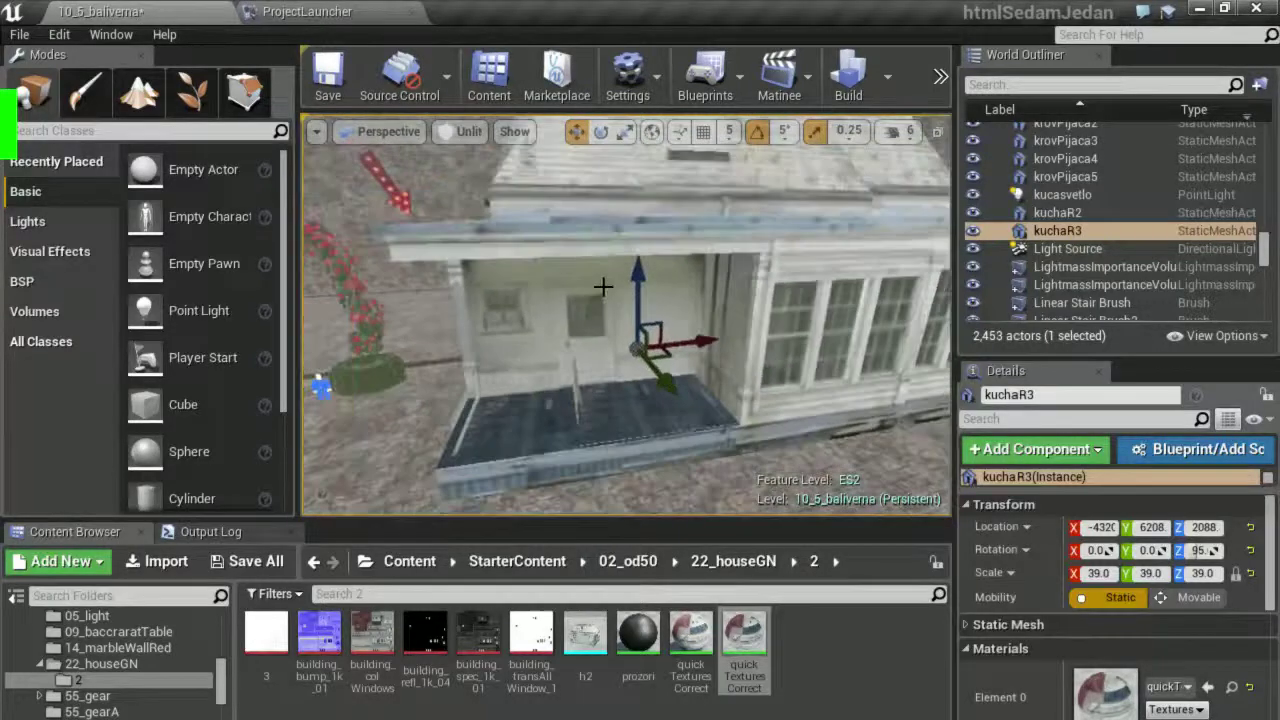
right_click_drag(878, 352, 875, 322)
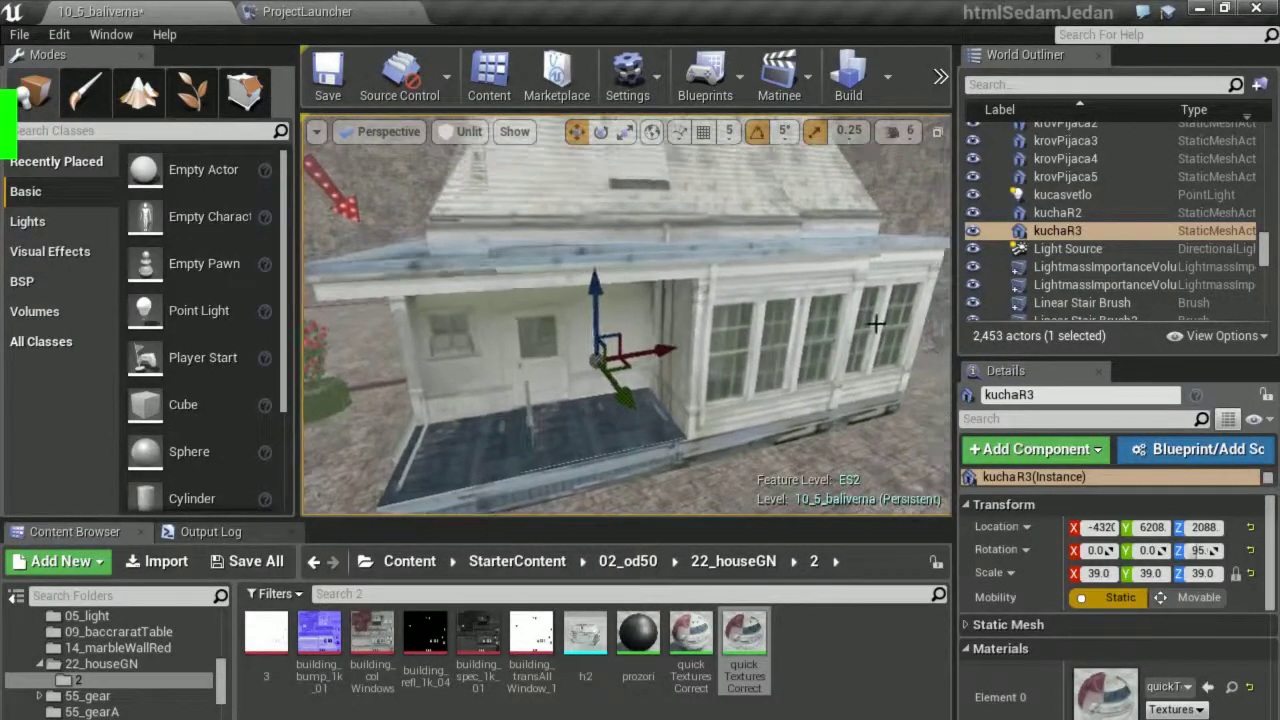
left_click(880, 322)
right_click_drag(880, 322, 880, 322)
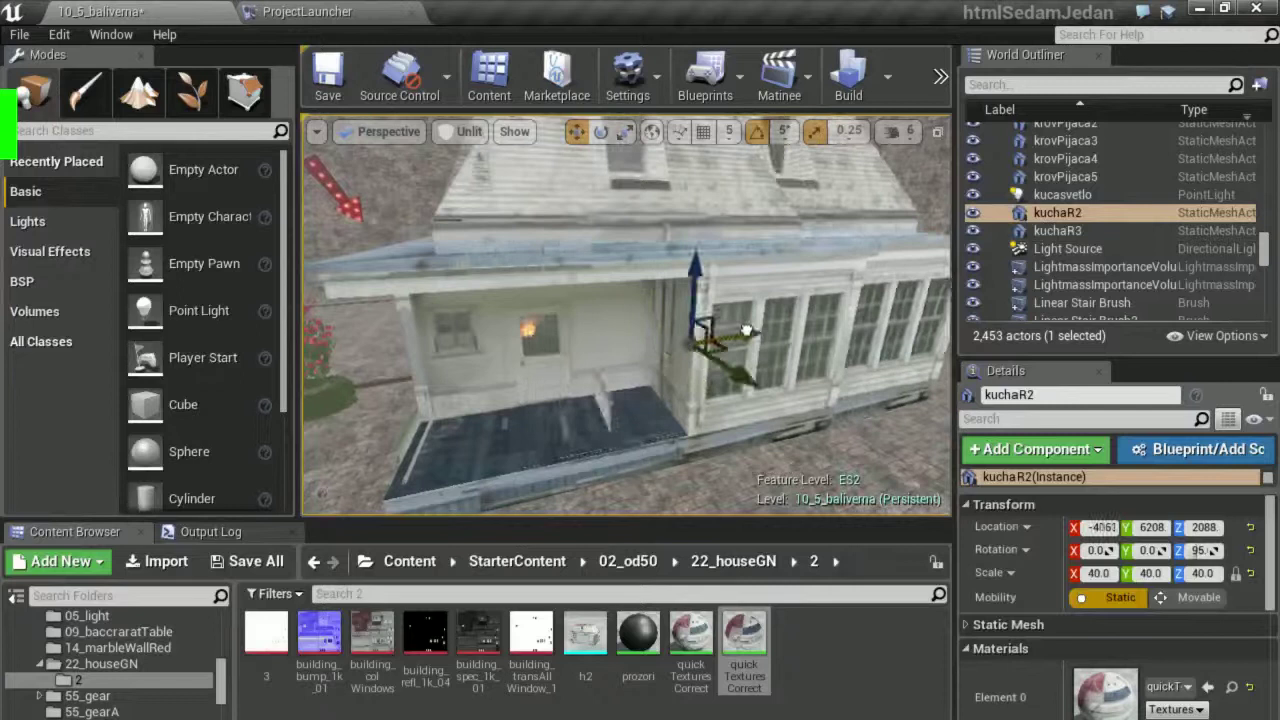
left_click_drag(655, 350, 671, 349)
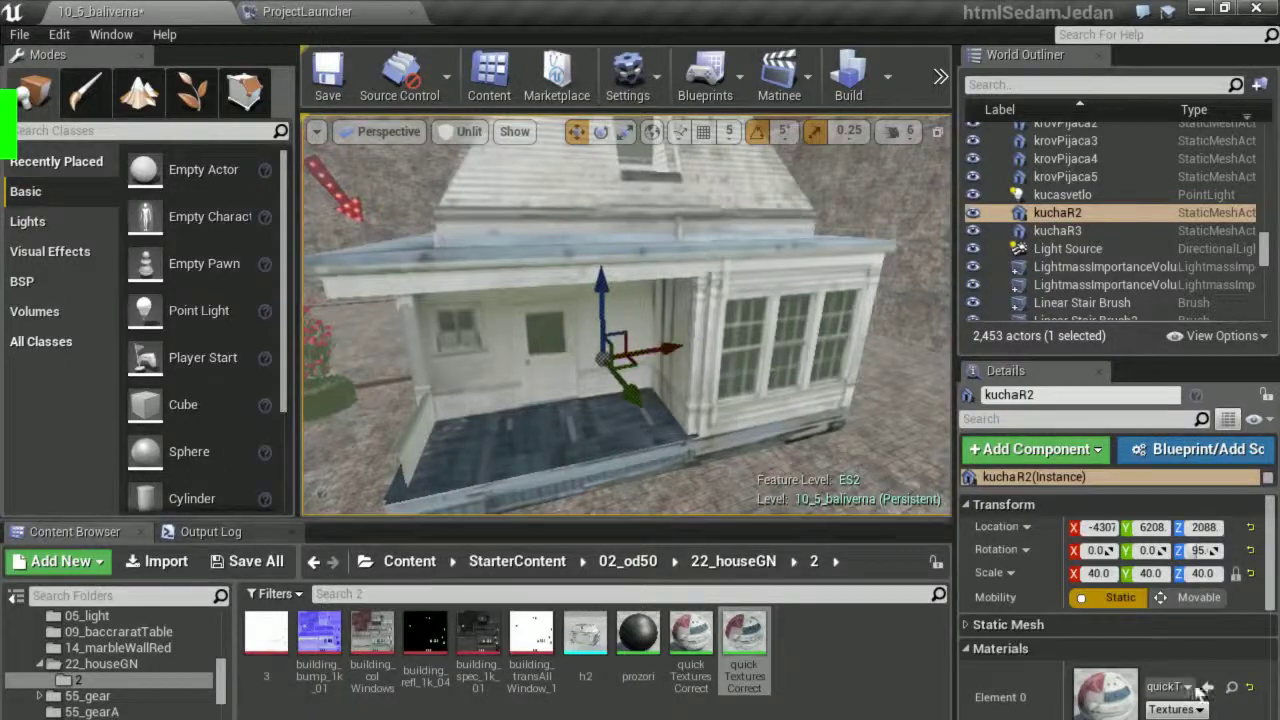
left_click(1098, 573)
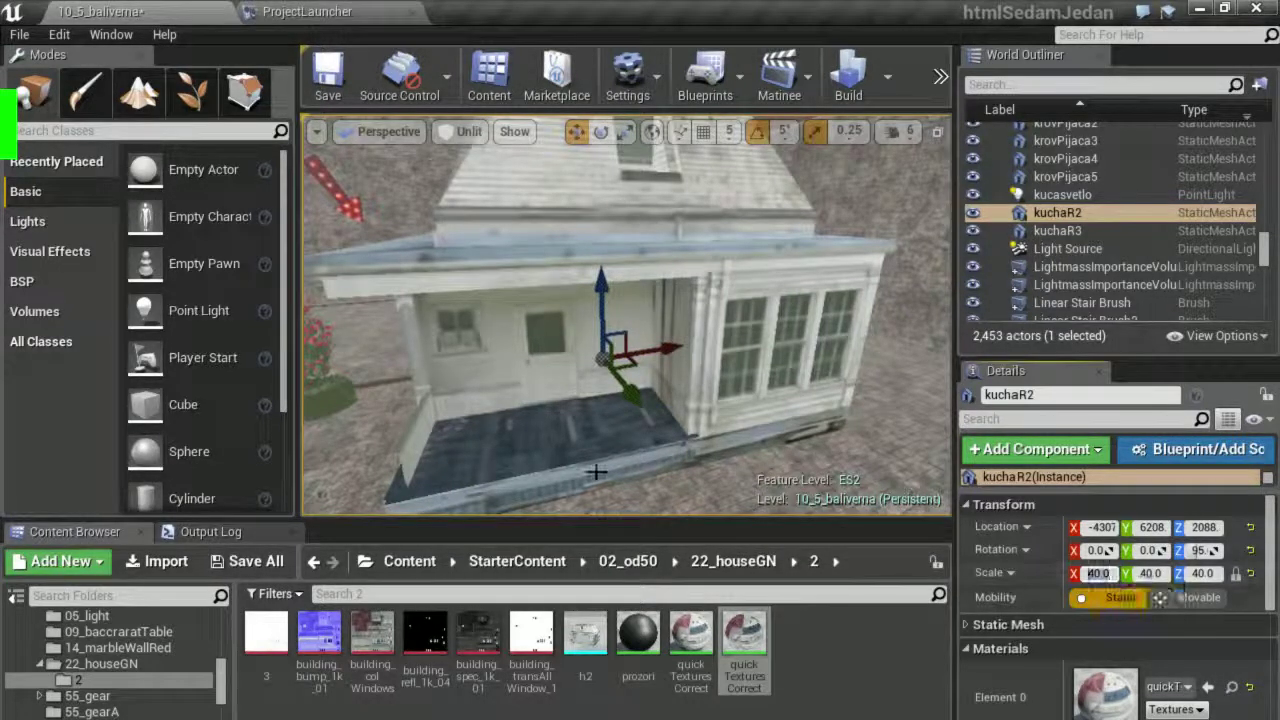
type("39")
key("Return")
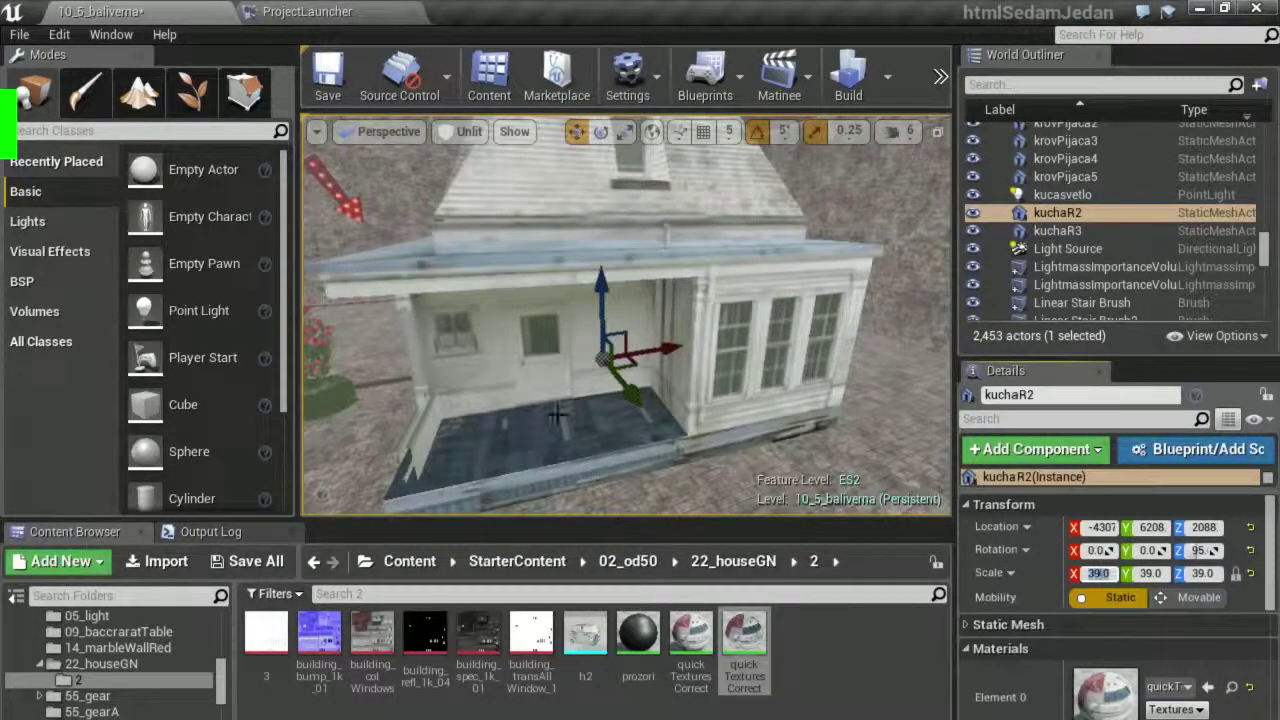
Change kuchaR2's scale to 38 and nudge it to about X -4328.
left_click_drag(660, 353, 657, 354)
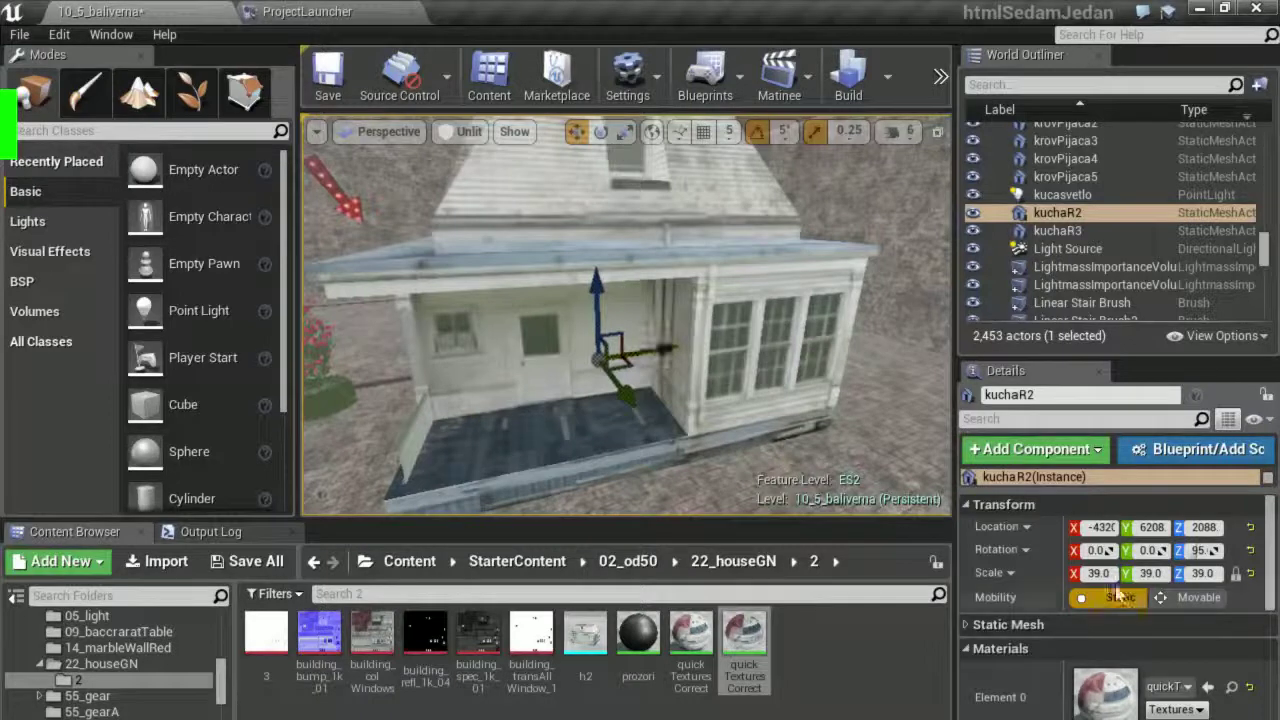
left_click(1098, 573)
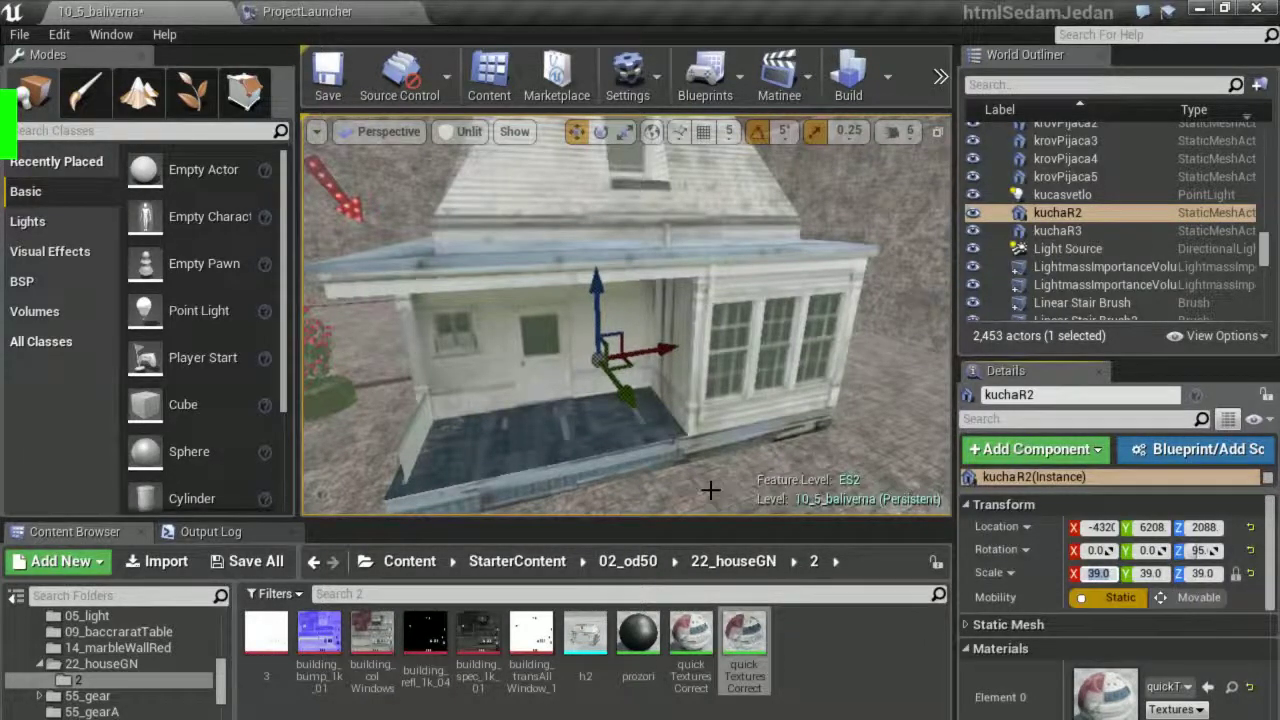
type("38.8")
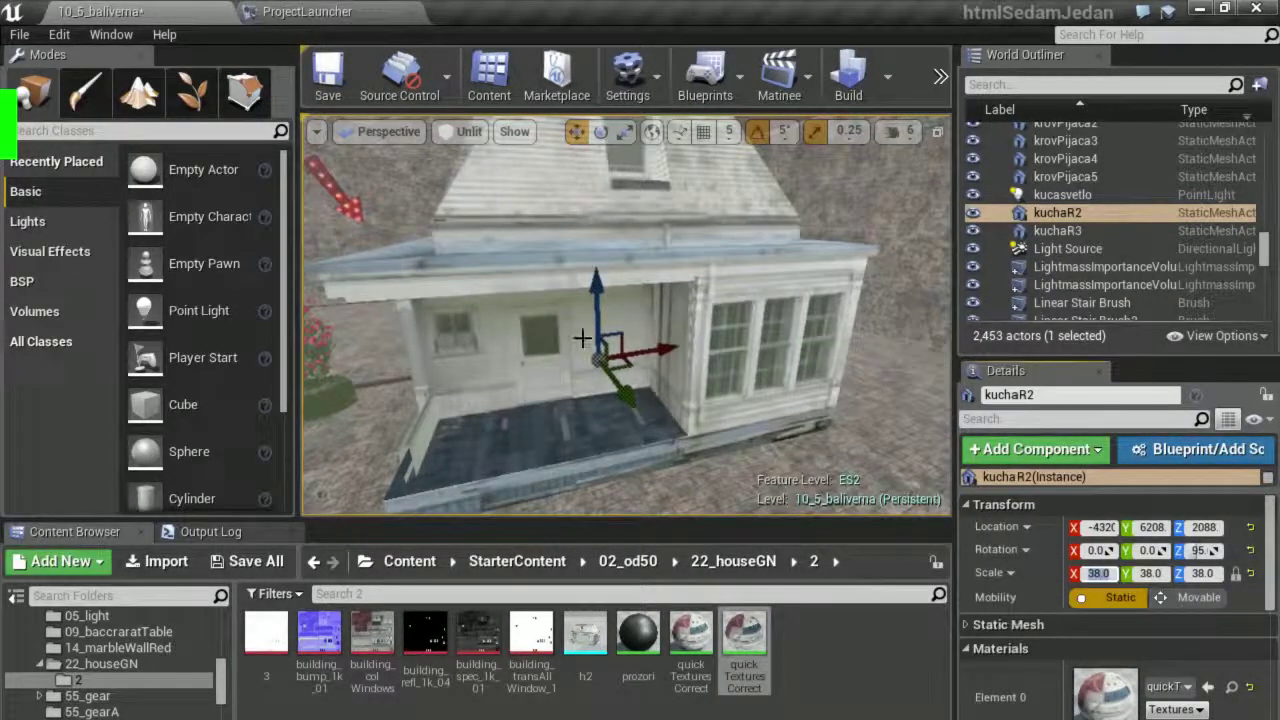
left_click_drag(640, 351, 642, 349)
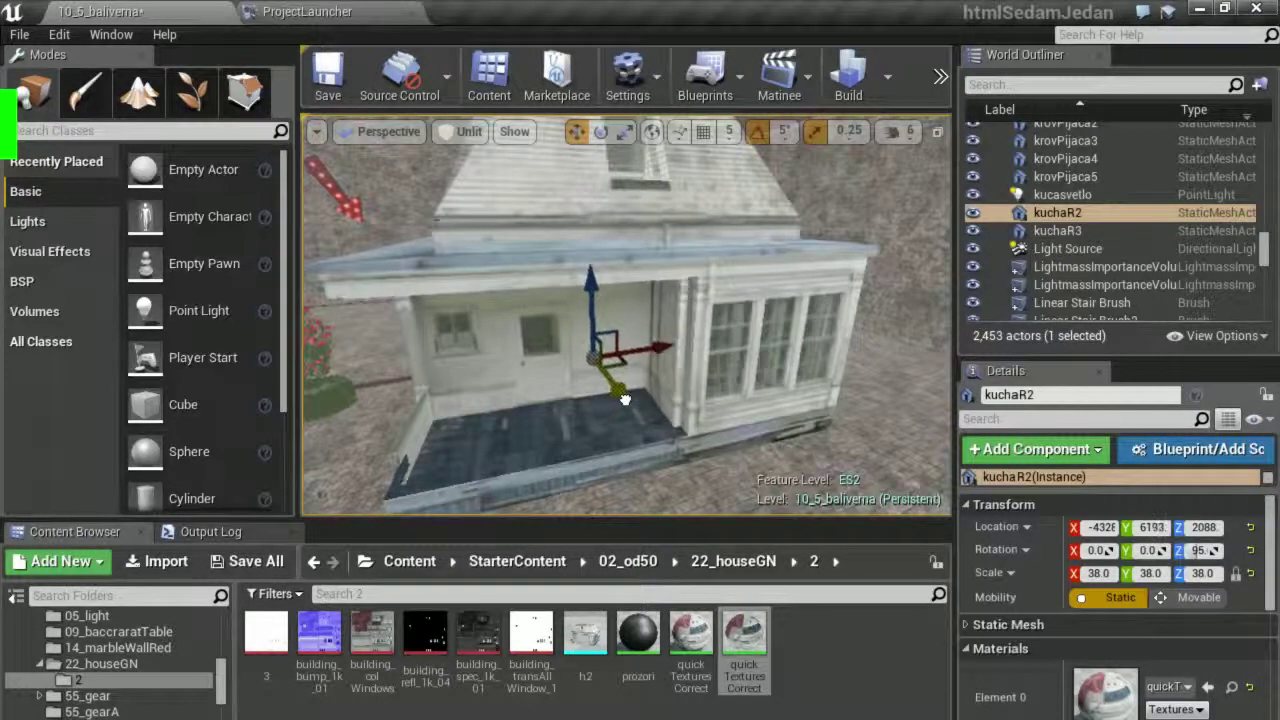
mouse_move(628, 401)
right_mouse_down()
mouse_move(610, 400)
mouse_move(675, 316)
right_mouse_up()
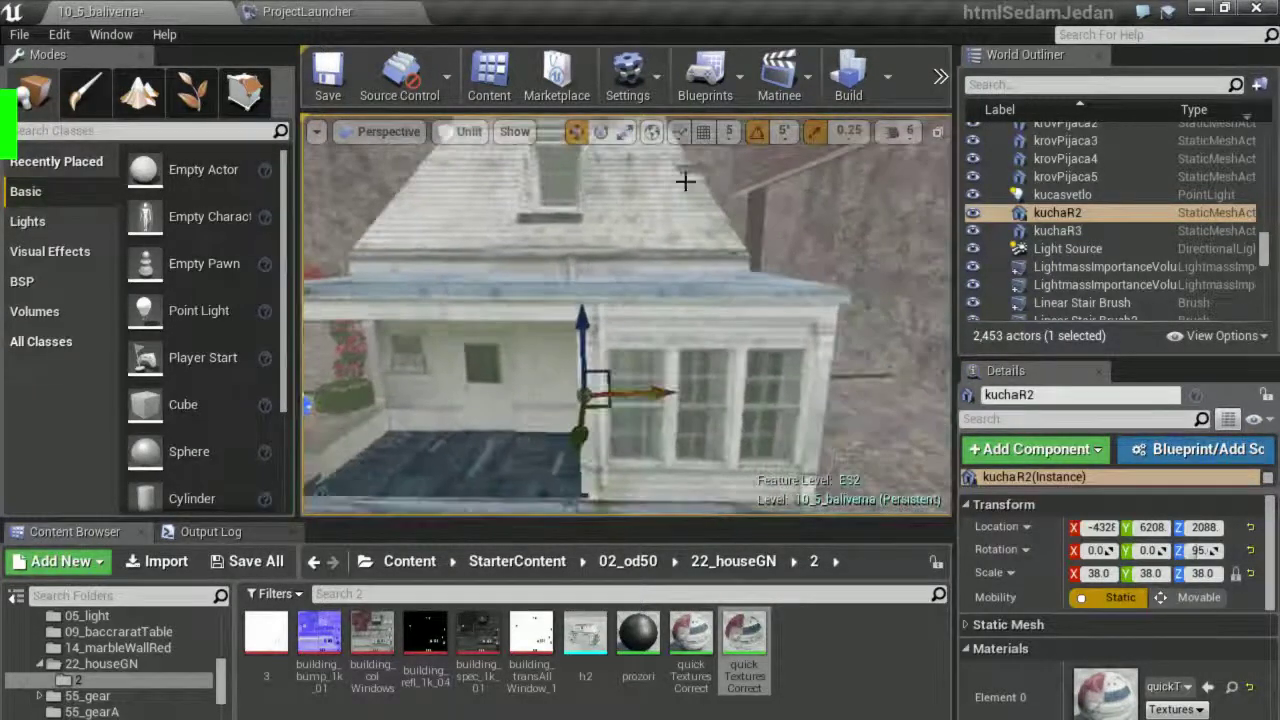
scroll(675, 316, "down", 5)
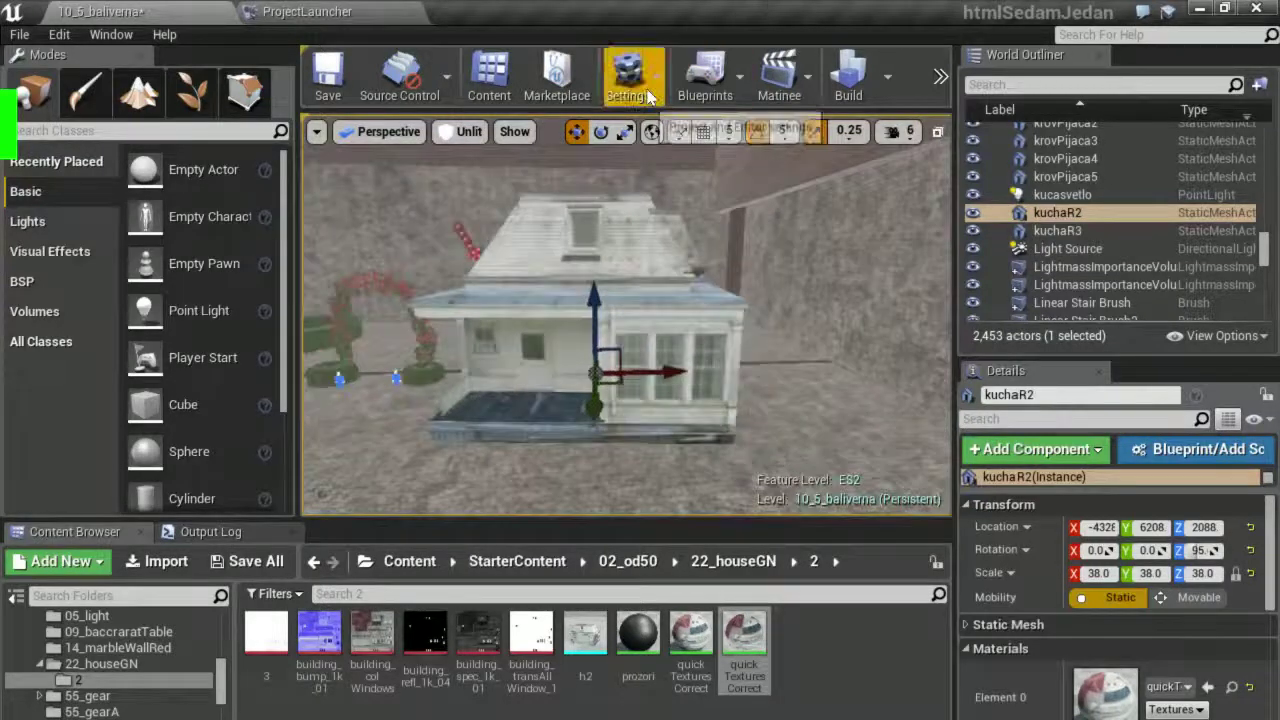
Set the editor's preview rendering level to Shader Model 5.
left_click(628, 80)
mouse_move(700, 377)
left_click(893, 392)
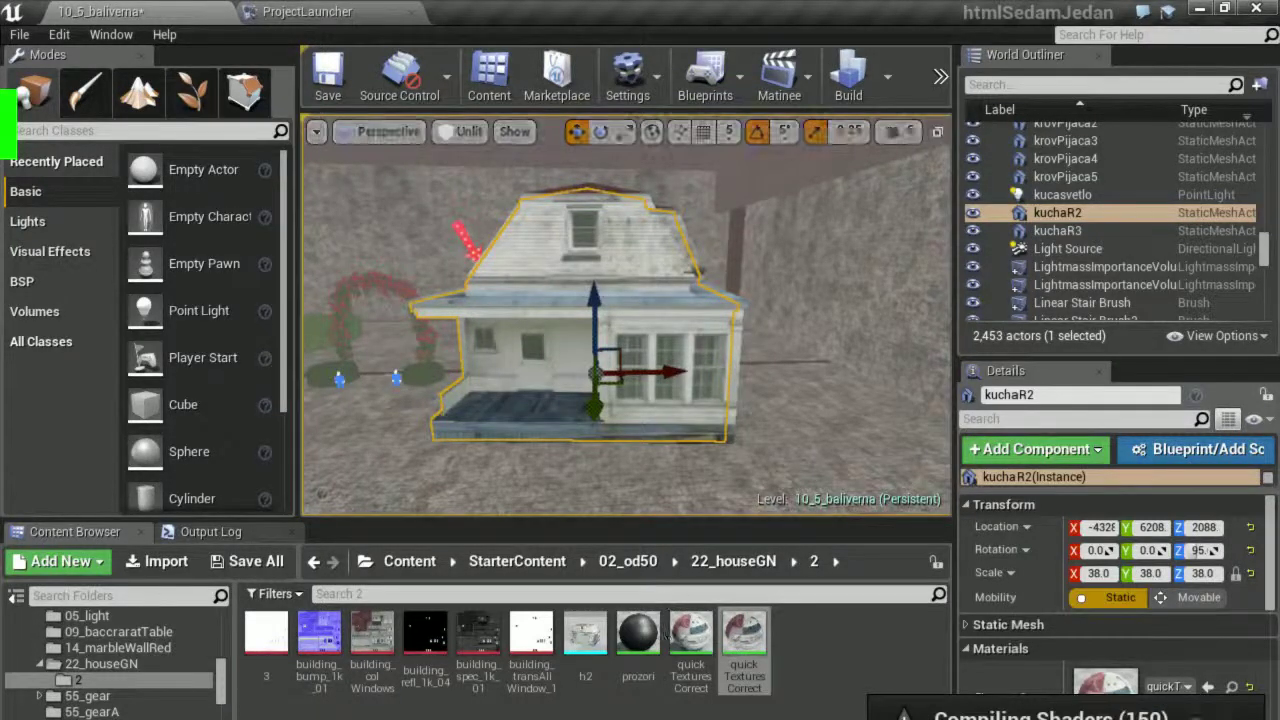
Orbit closer to the house and open the Level Blueprint from the Blueprints menu.
right_click_drag(620, 320, 680, 290)
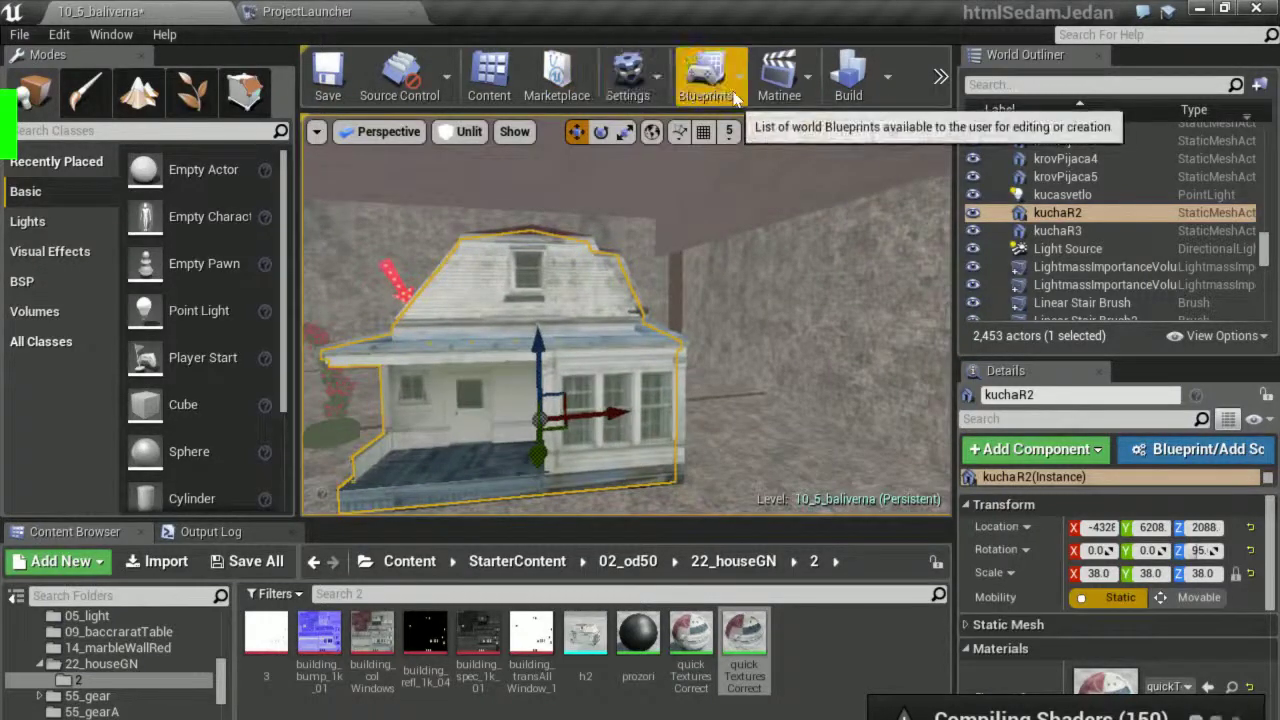
left_click(708, 78)
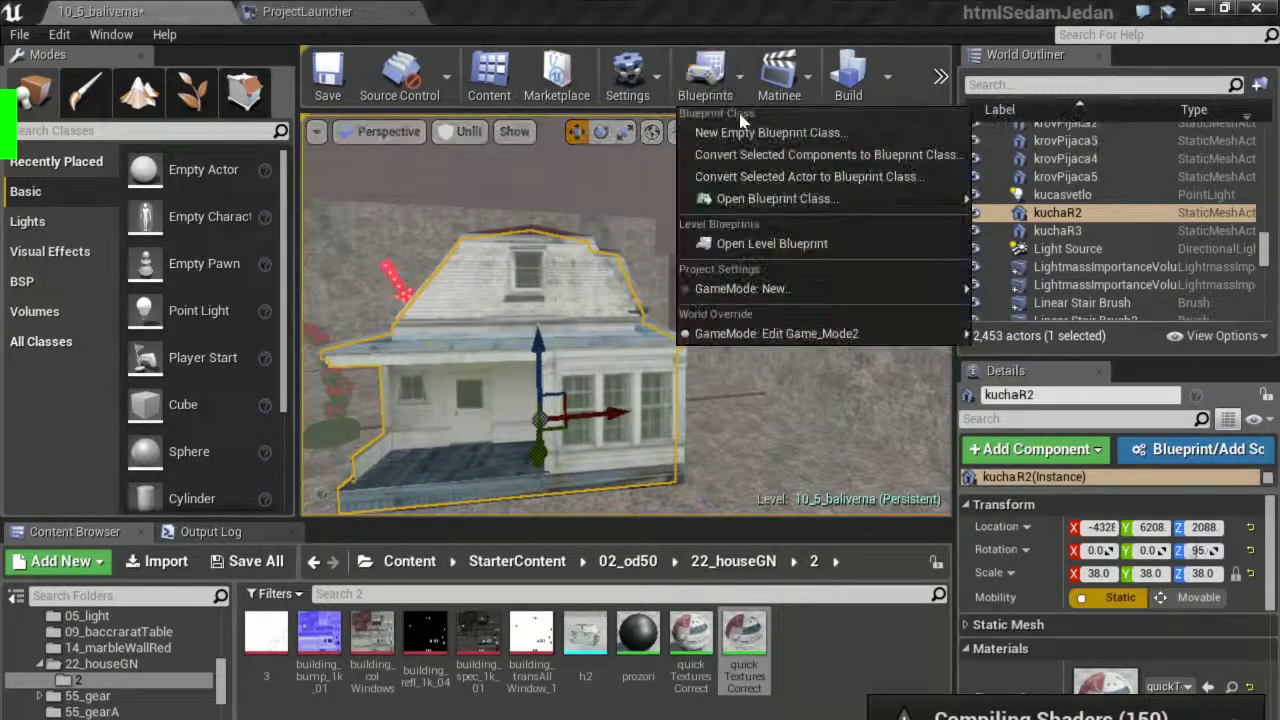
left_click(775, 248)
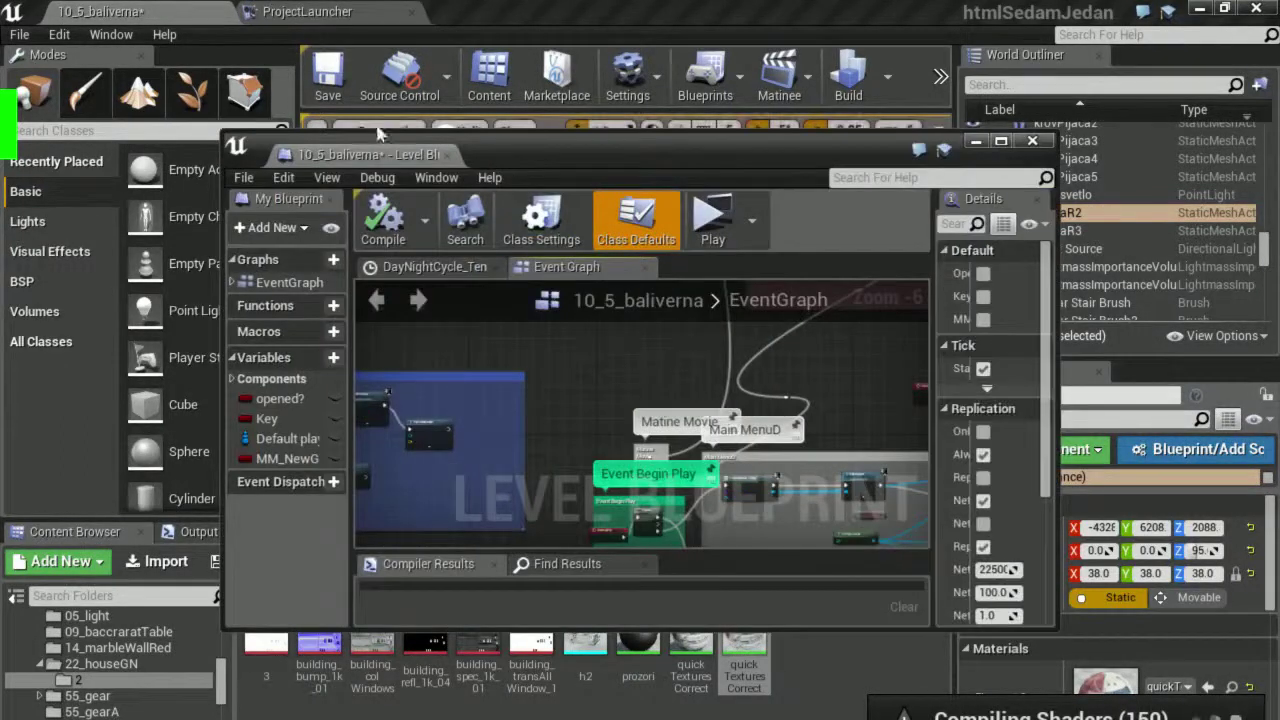
Maximise the Level Blueprint and pan the graph to Event Begin Play and the Matine Movie comment.
double_click(560, 154)
scroll(566, 241, "down", 5)
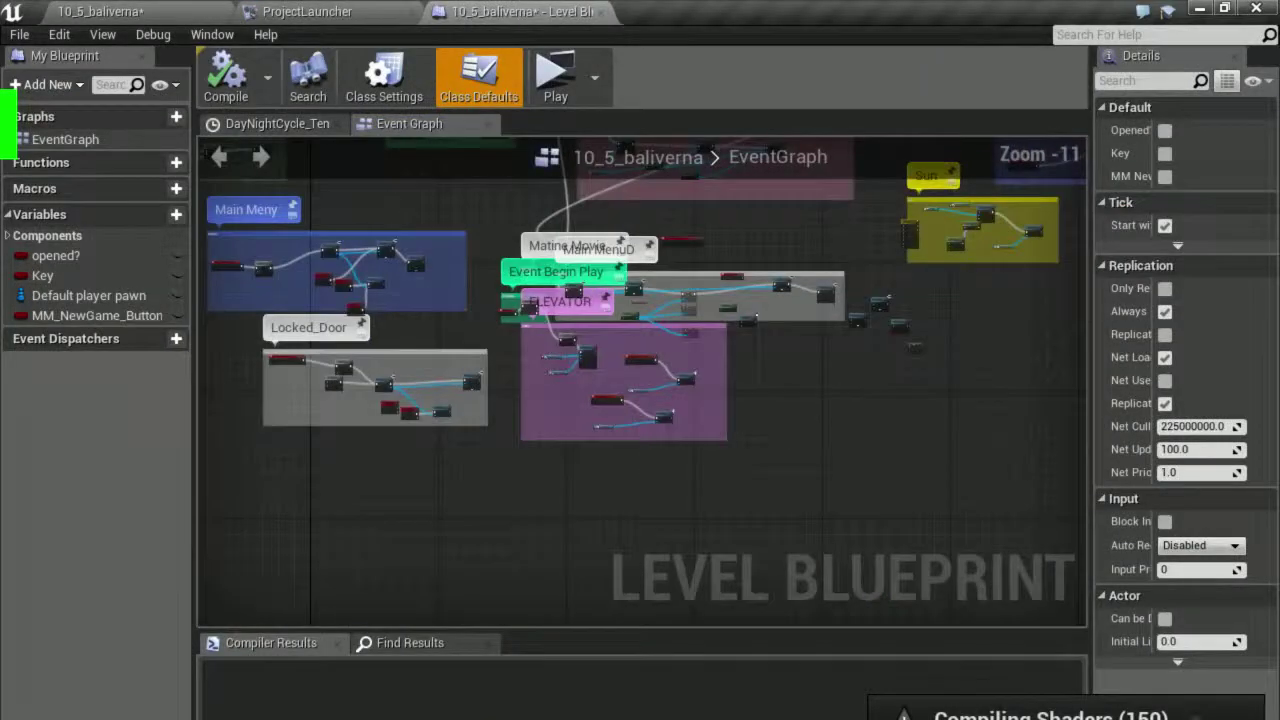
scroll(620, 350, "up", 3)
scroll(635, 380, "up", 2)
scroll(641, 390, "up", 2)
scroll(641, 390, "up", 2)
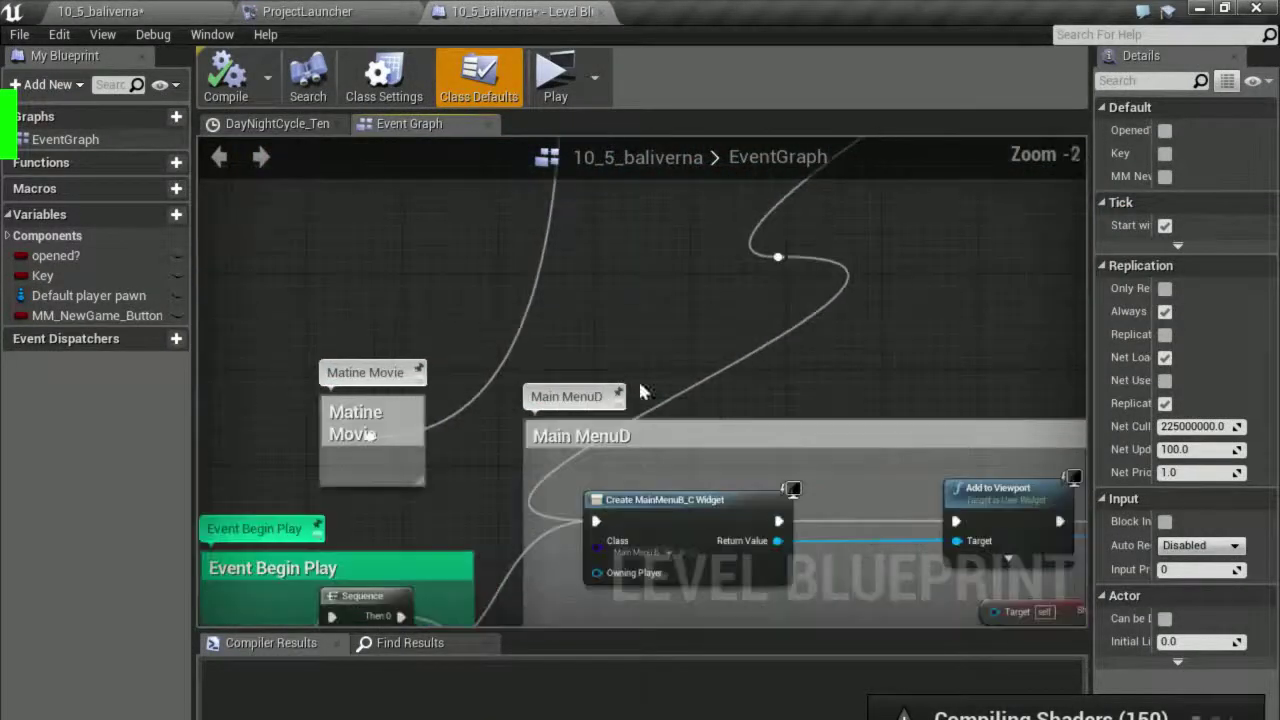
right_click_drag(547, 370, 733, 194)
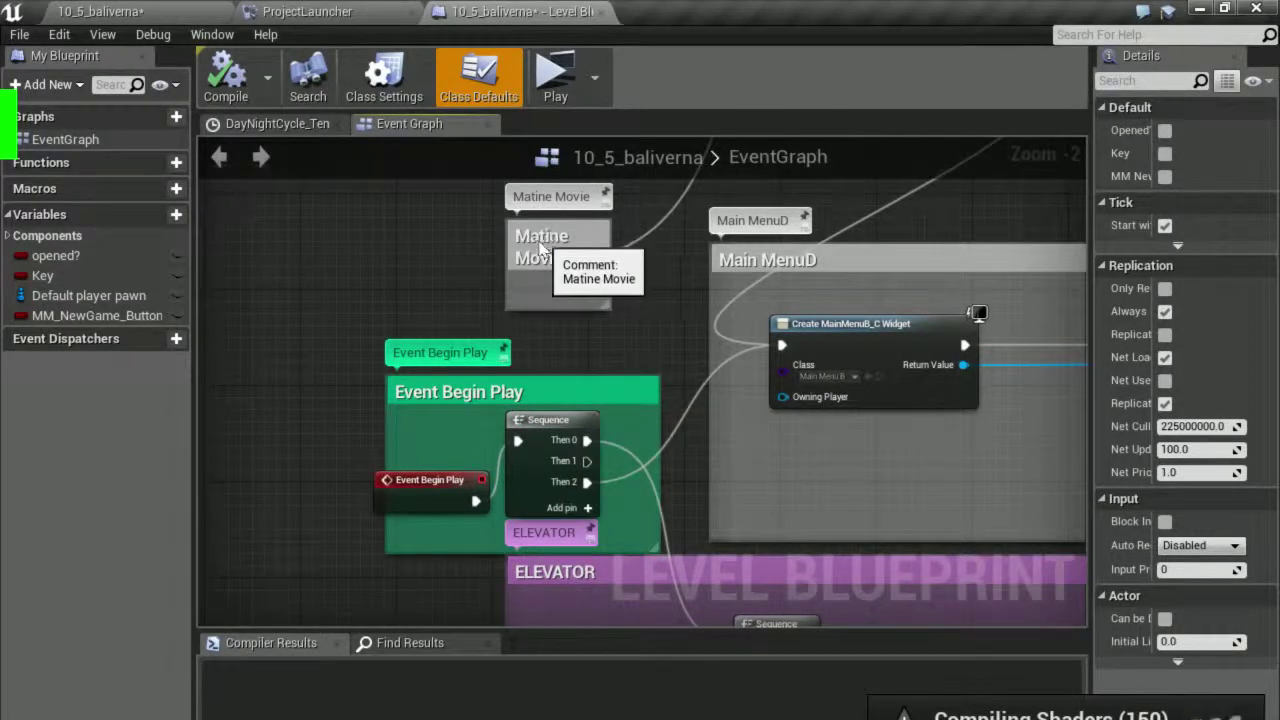
left_click_drag(548, 250, 523, 262)
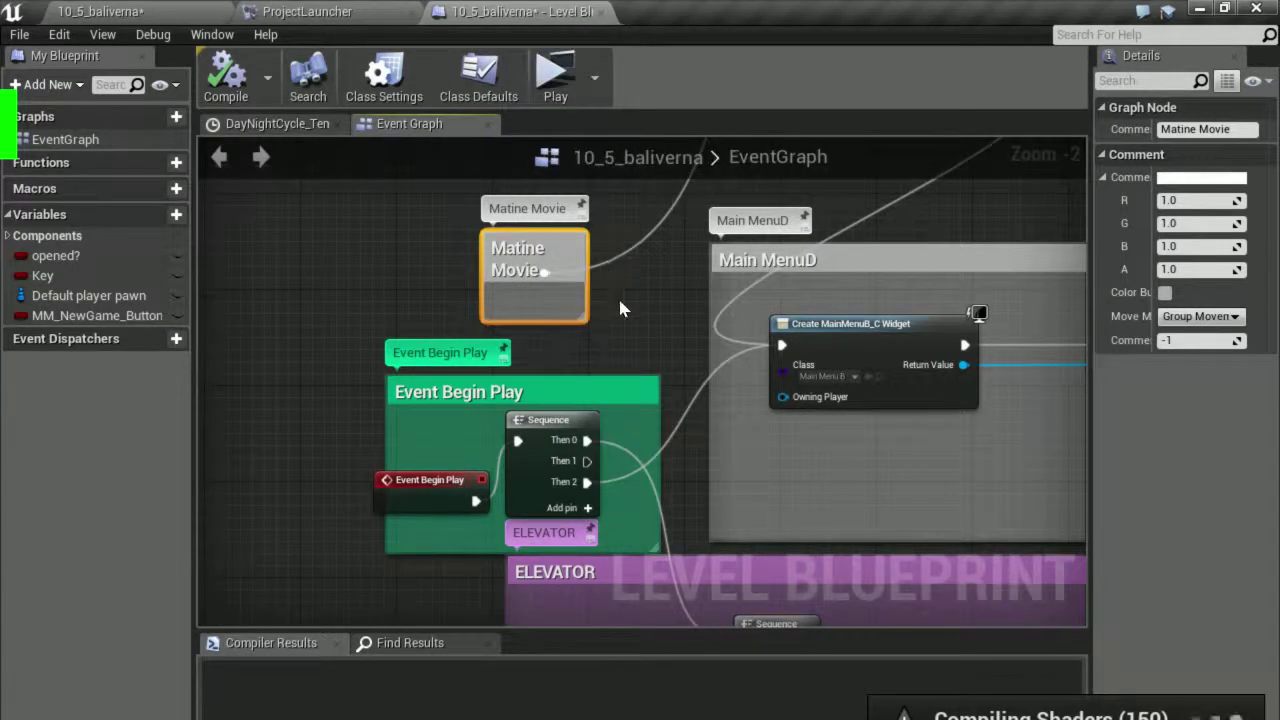
scroll(620, 297, "down", 1)
right_click_drag(535, 308, 421, 344)
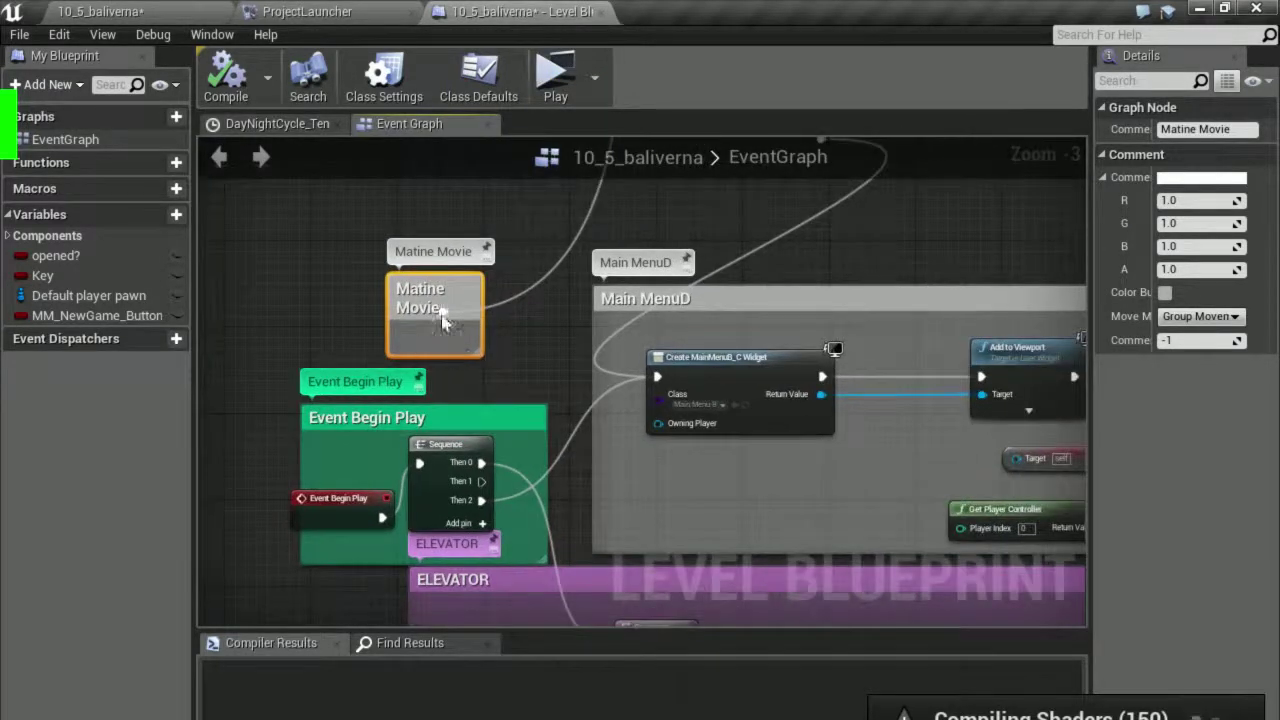
Add a reroute node in Matine Movie and try wiring Sequence Then 1 to it, then drop the wire.
left_click_drag(443, 320, 475, 482, "ctrl")
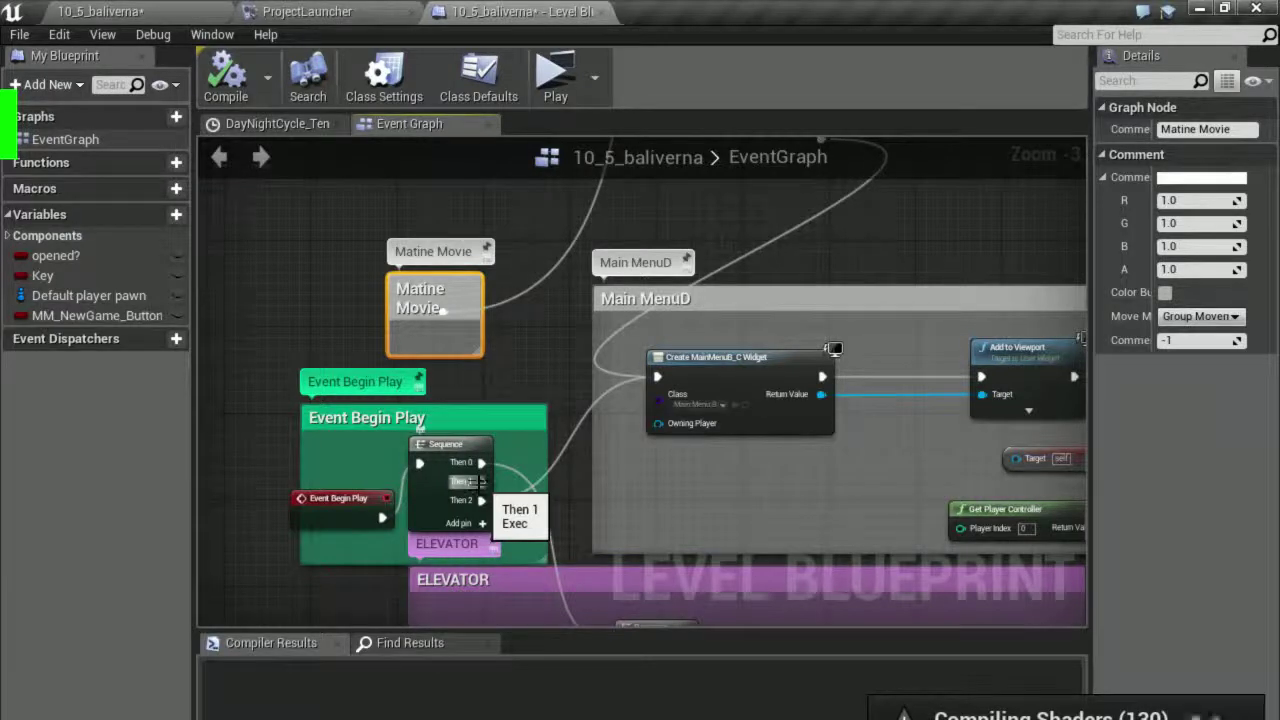
scroll(435, 315, "up", 3)
left_click_drag(443, 312, 446, 309, "ctrl")
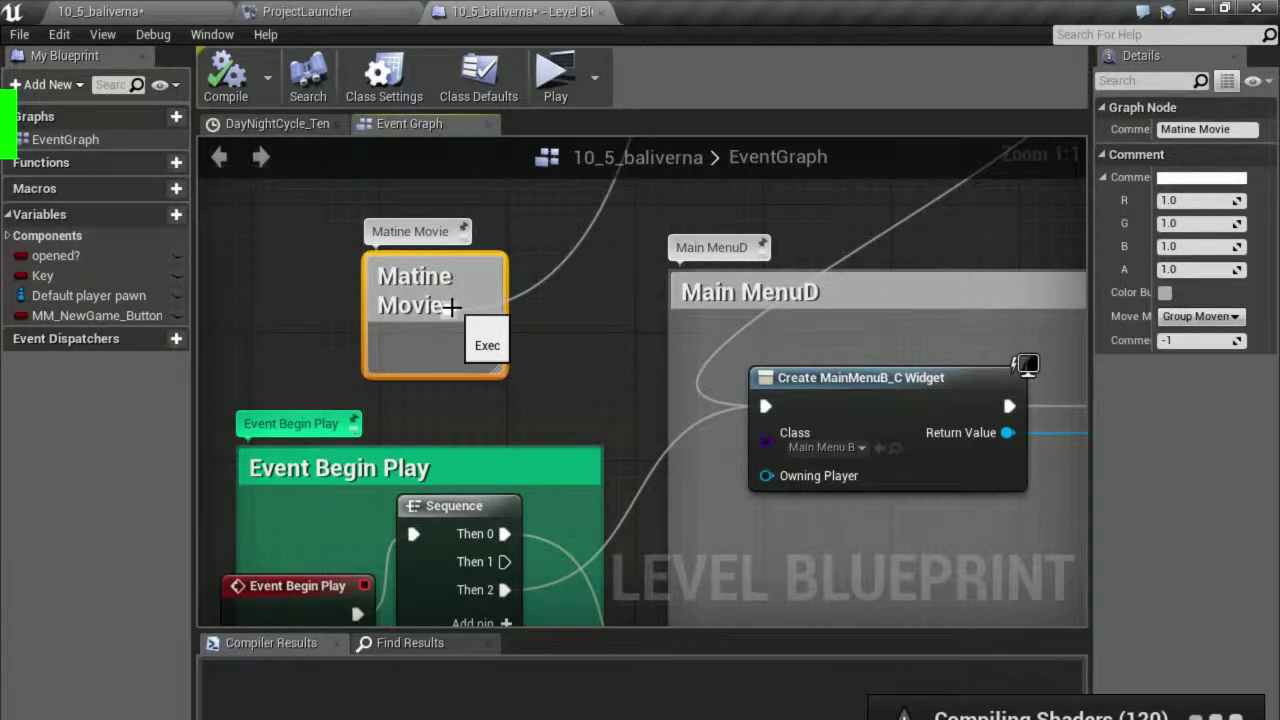
left_click_drag(452, 307, 463, 343)
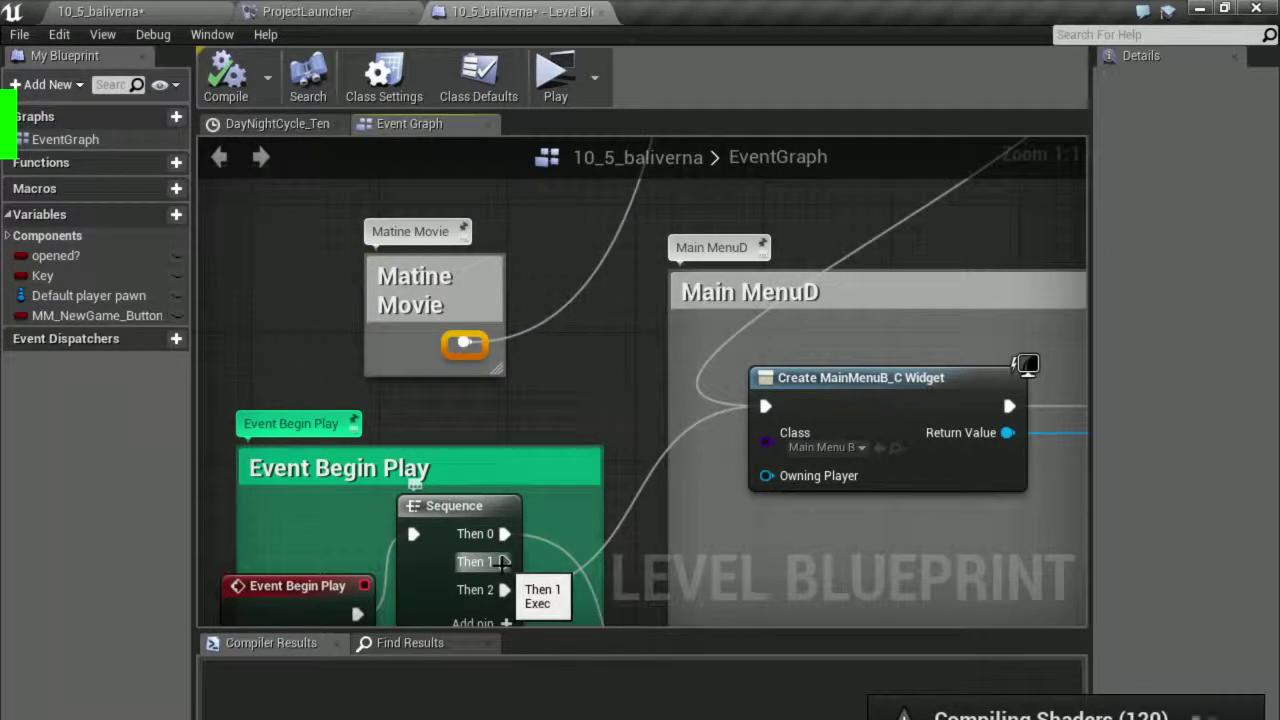
left_click_drag(502, 562, 464, 344)
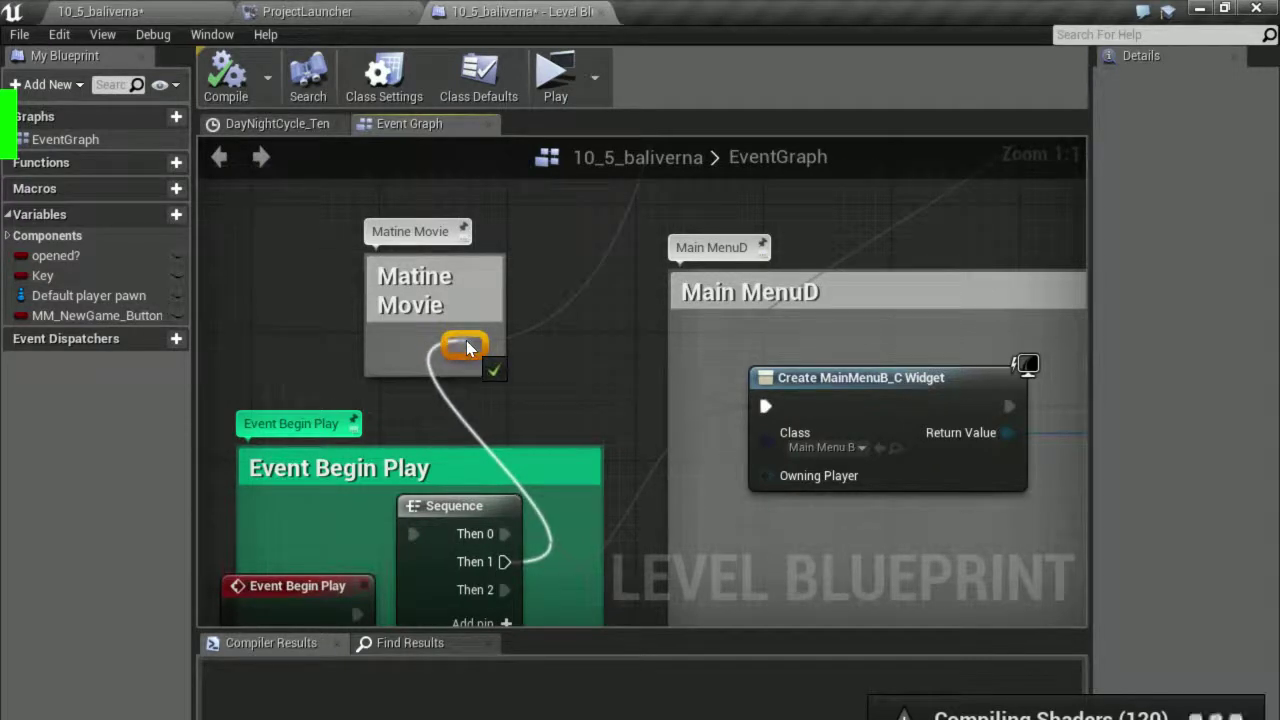
left_click_drag(464, 344, 505, 565)
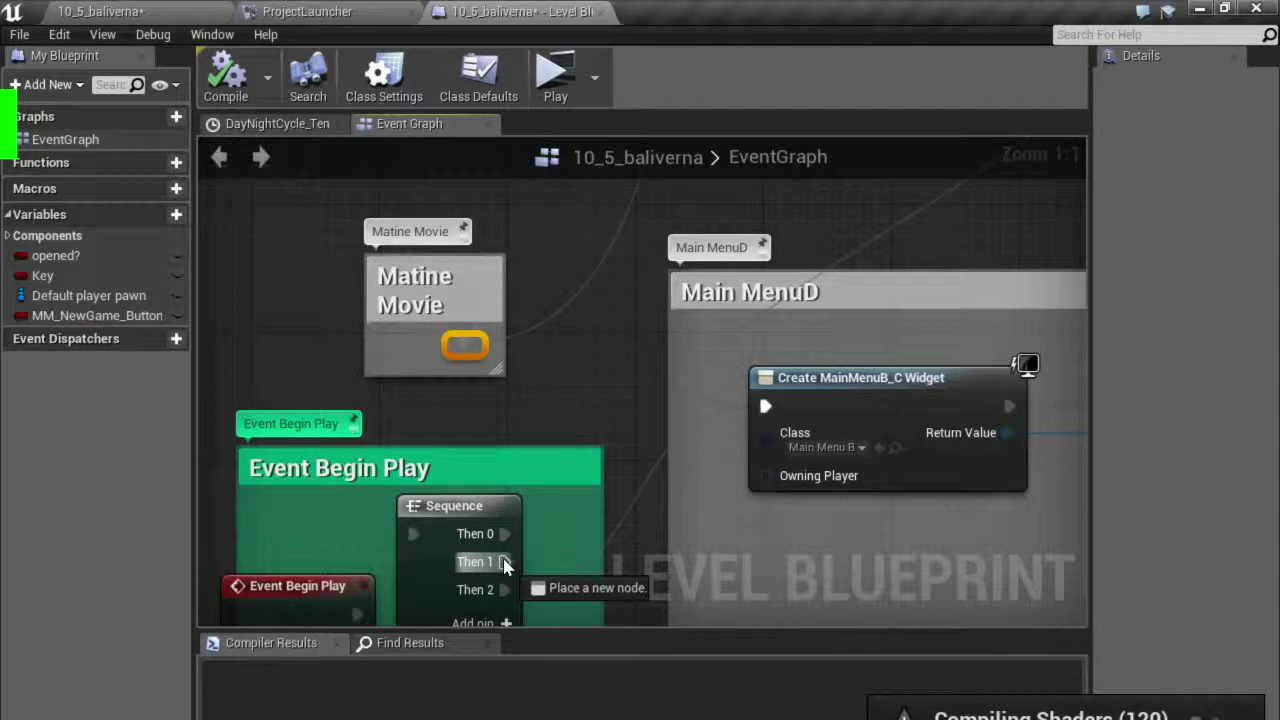
left_click_drag(505, 565, 502, 562)
scroll(494, 538, "down", 1)
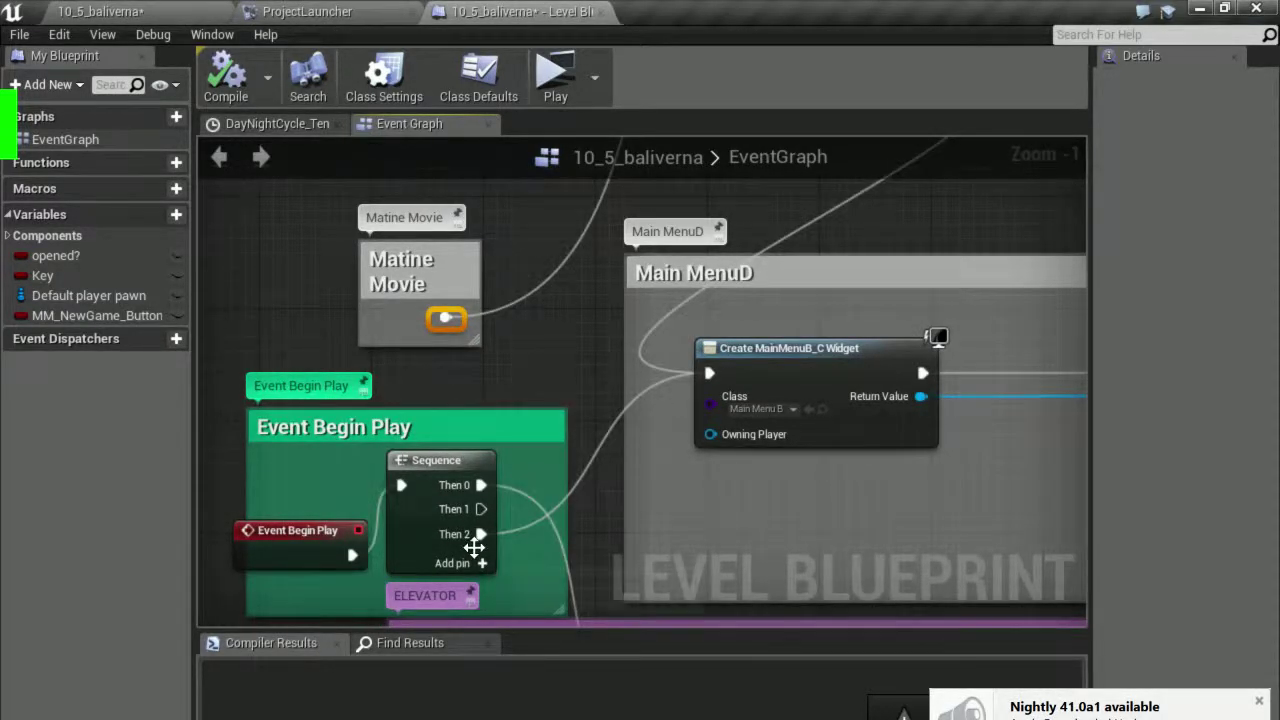
Add a reroute point linking the Sequence's Then 2 to the widget creation node.
right_click(572, 413)
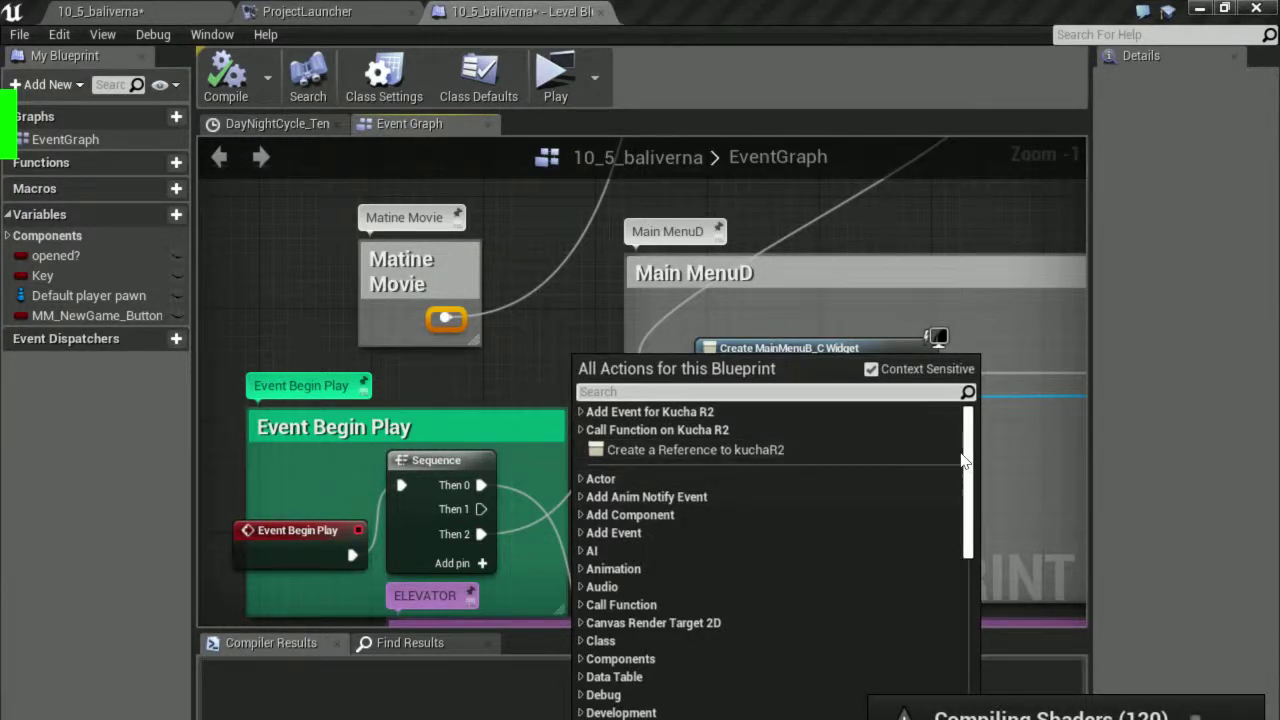
left_click_drag(962, 459, 964, 655)
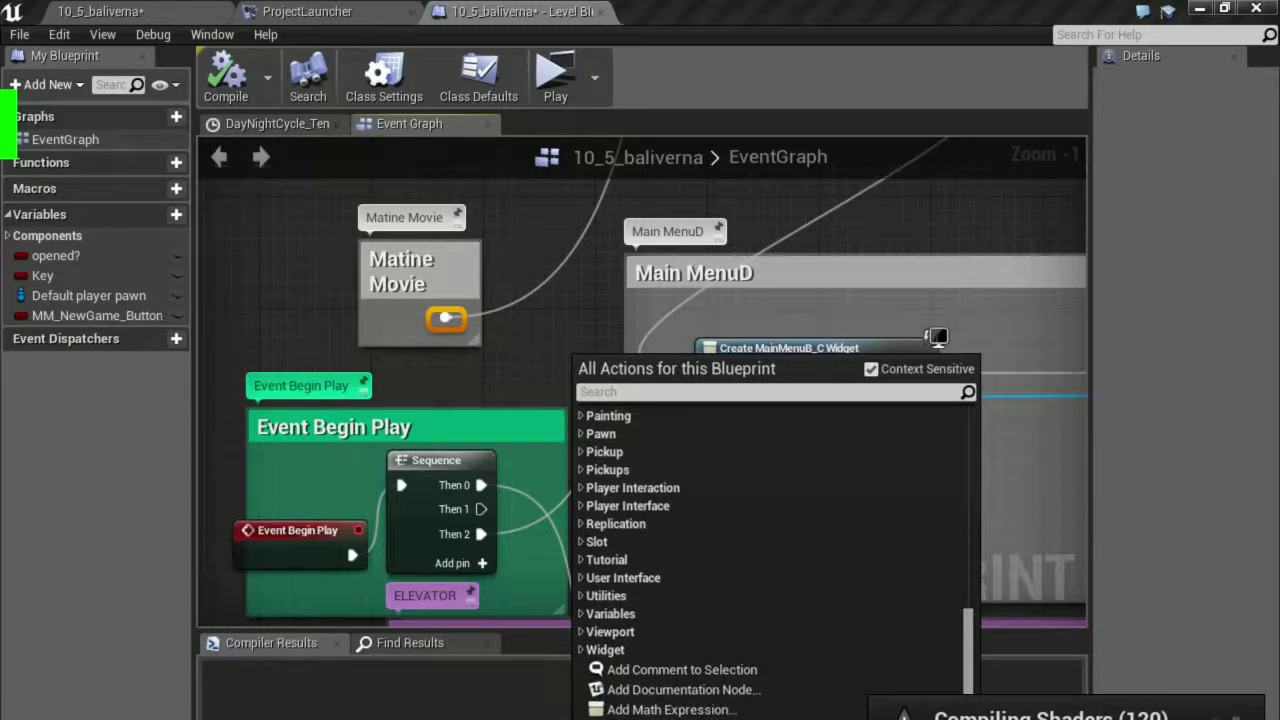
key("Escape")
double_click(585, 416)
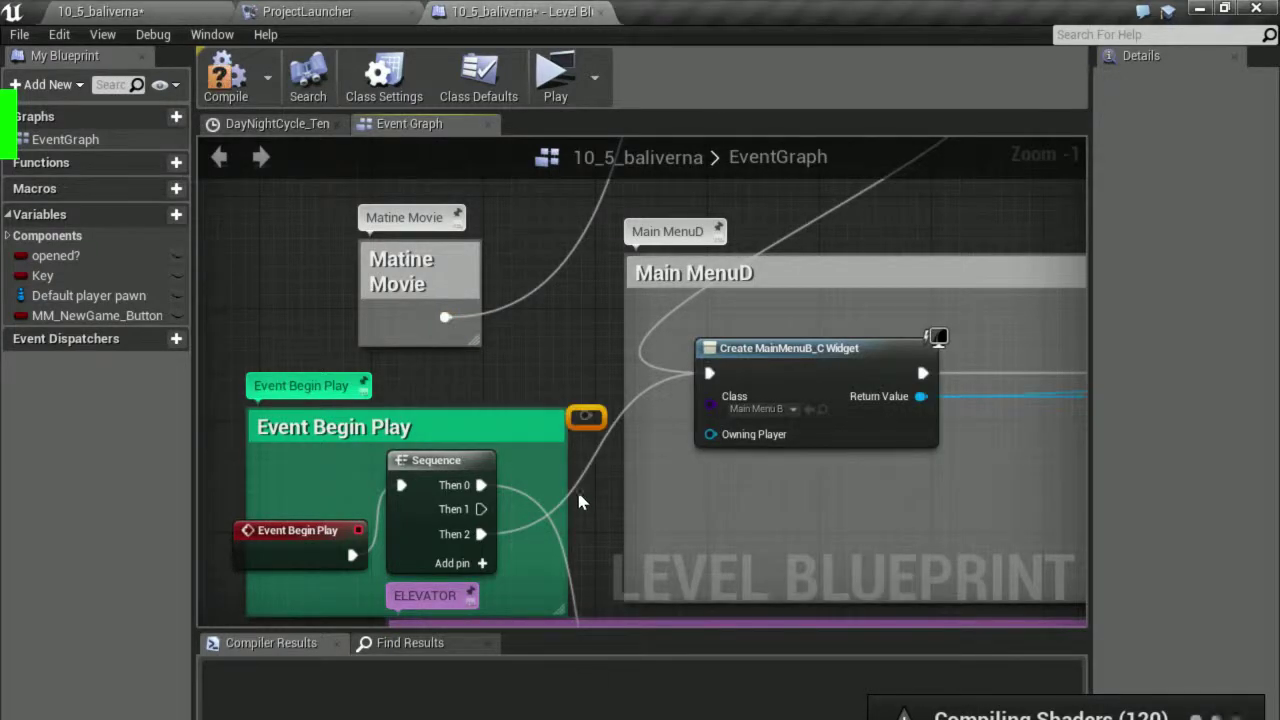
left_click_drag(592, 416, 710, 374)
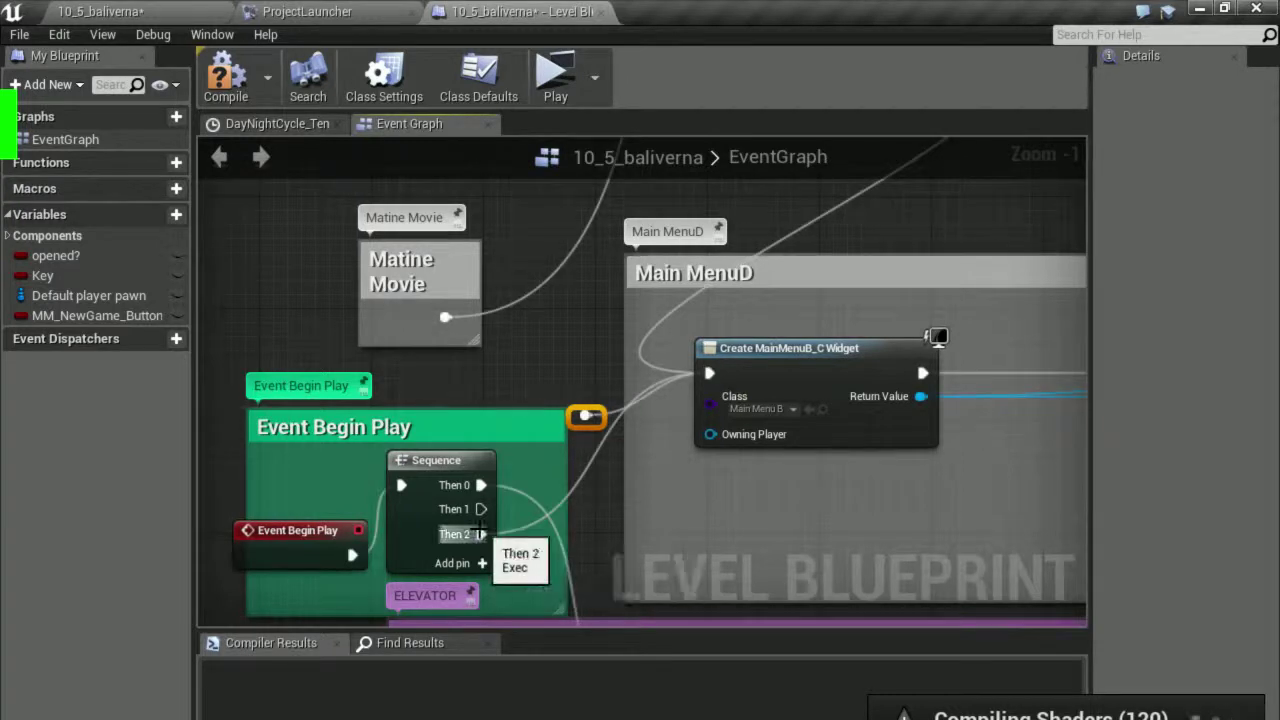
mouse_move(480, 534)
left_mouse_down()
mouse_move(583, 416)
mouse_move(562, 480)
mouse_move(585, 416)
mouse_move(532, 518)
left_mouse_up()
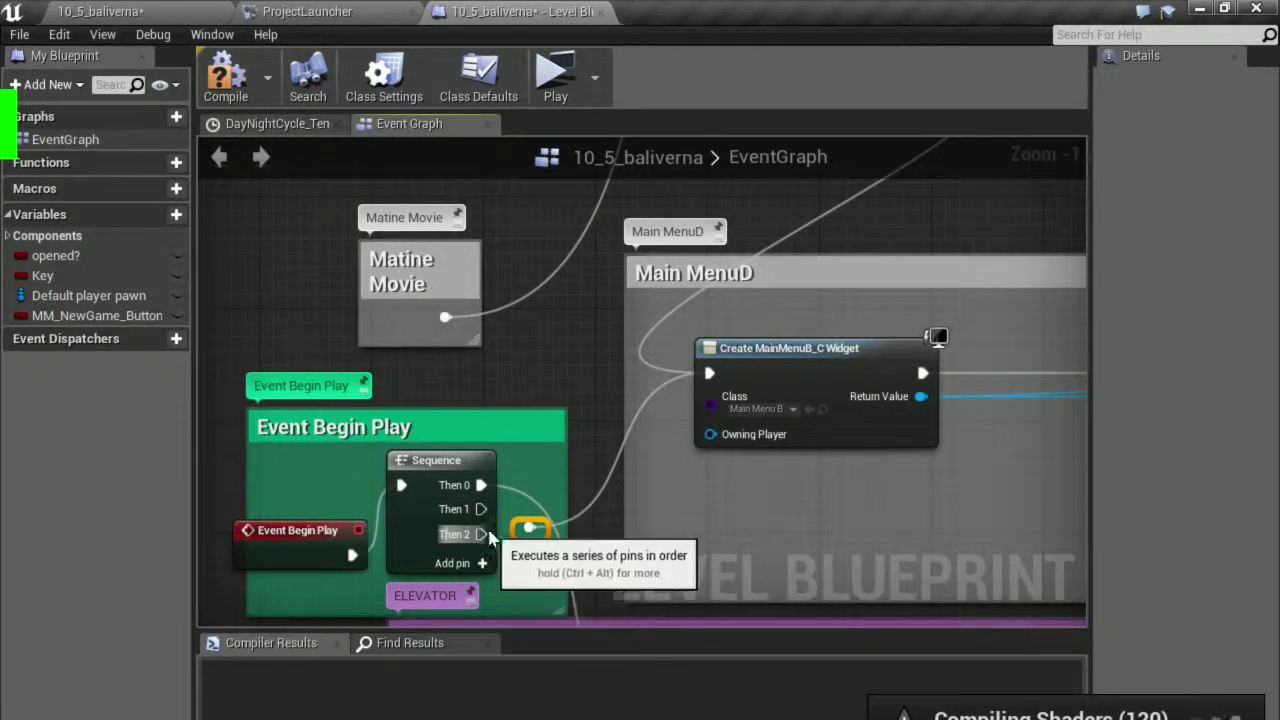
Connect Sequence Then 1 to the Matine Movie node and compile the Level Blueprint.
left_click_drag(481, 509, 493, 355)
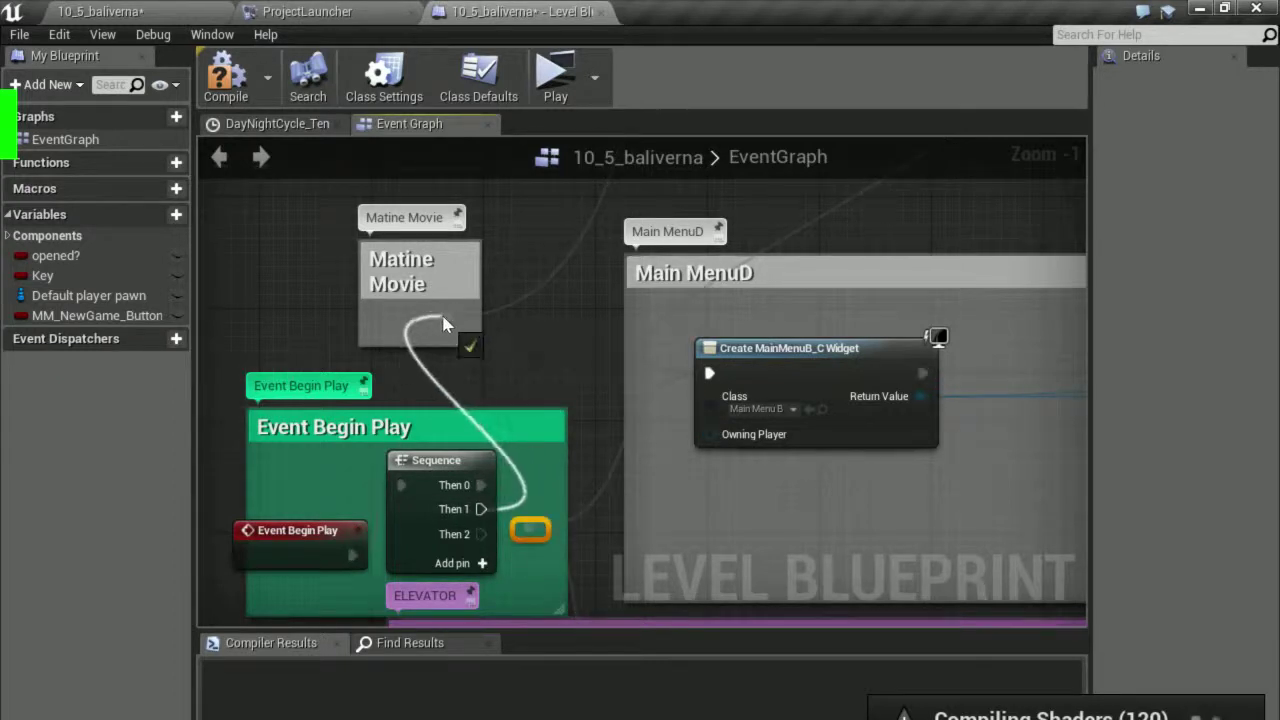
left_click_drag(457, 322, 440, 316)
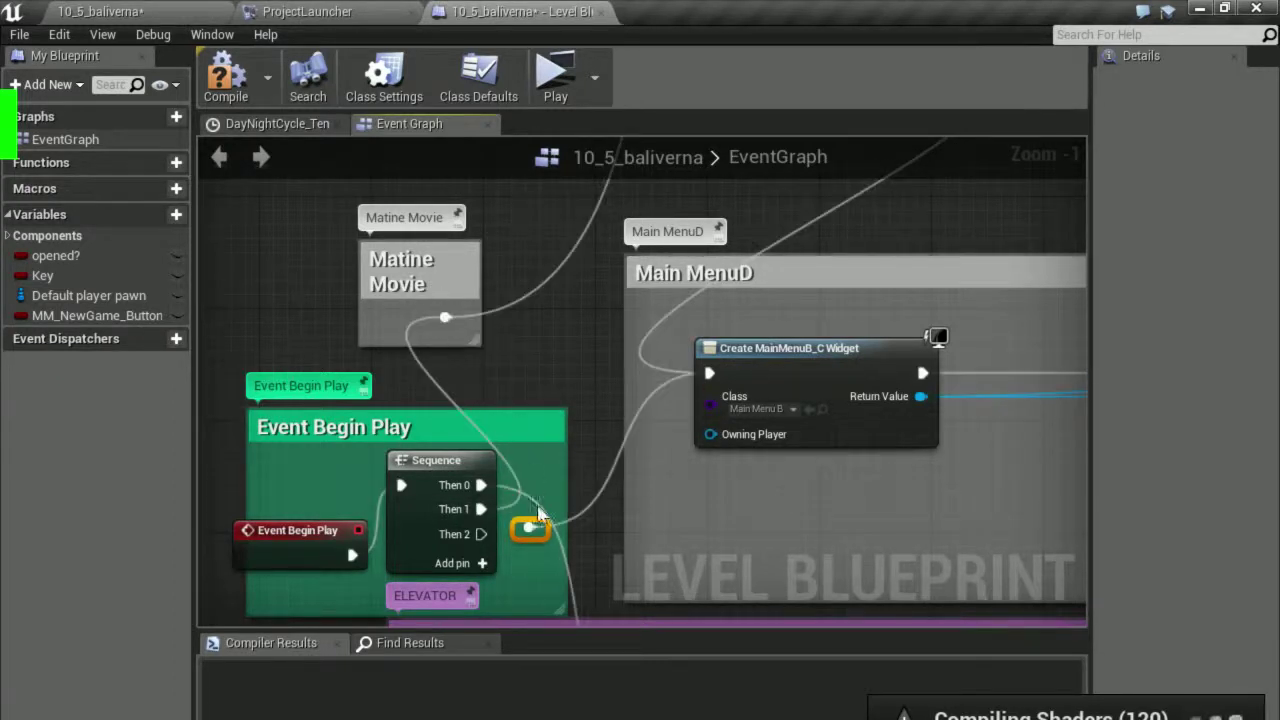
left_click(233, 88)
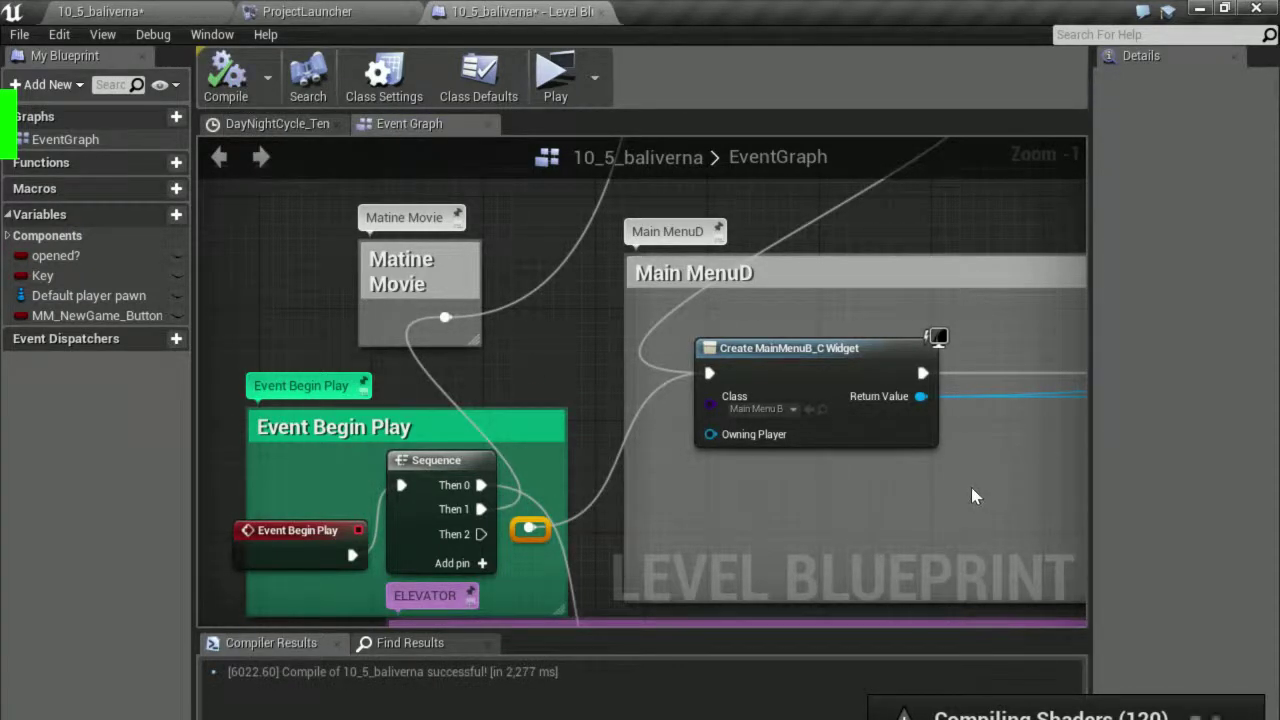
left_click(165, 10)
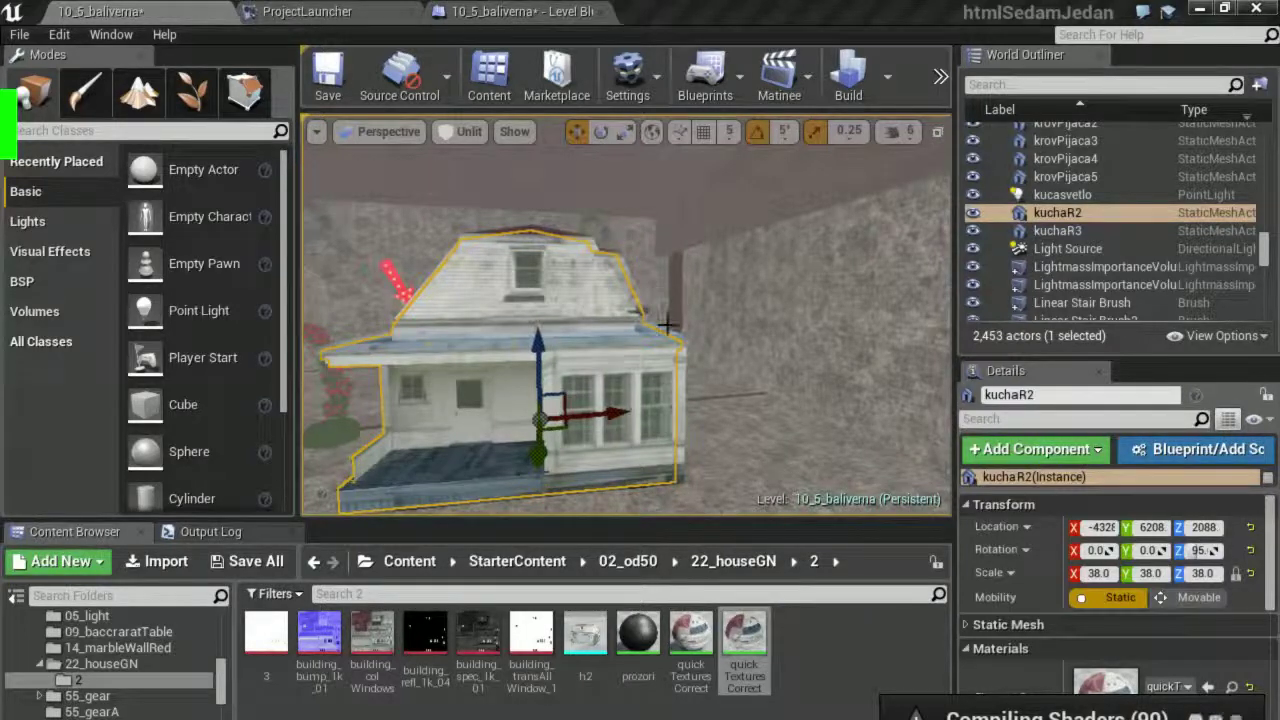
Turn the camera away, then frame the kuchaR2 house with F.
right_click_drag(667, 367, 520, 390)
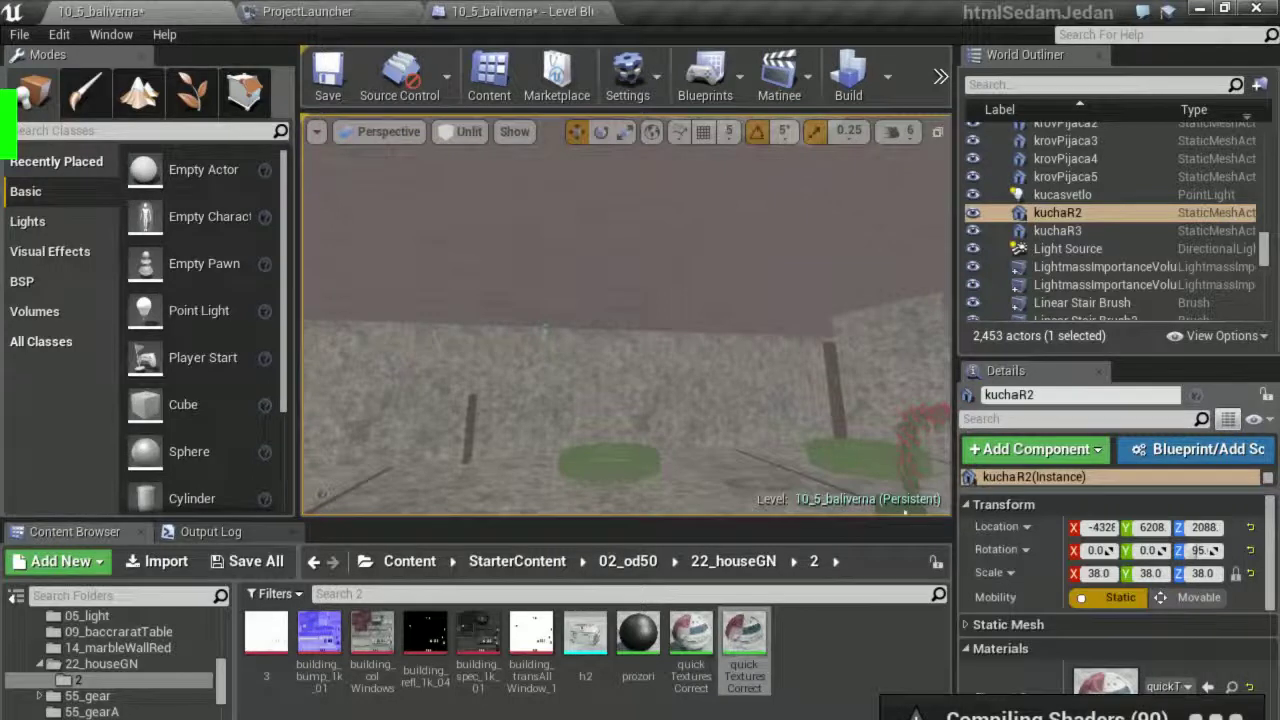
key("f")
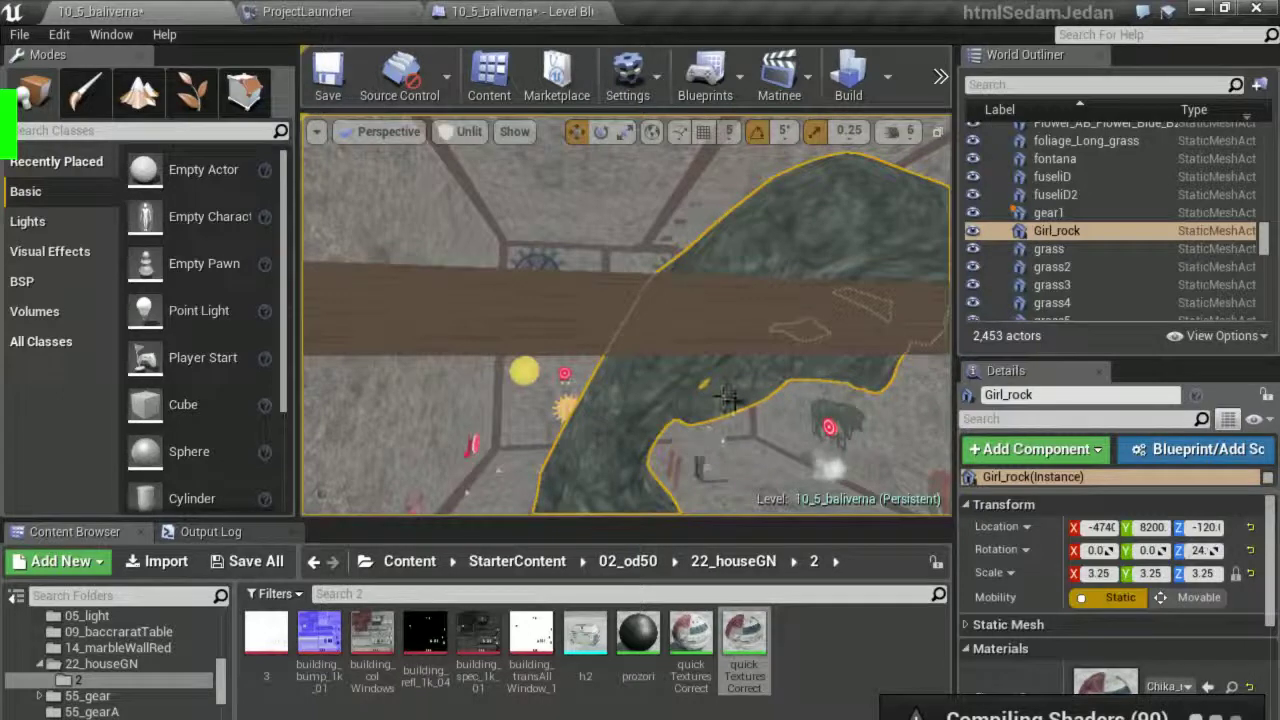
Switch the viewport view mode to Lit with the rock selected.
right_click(612, 422)
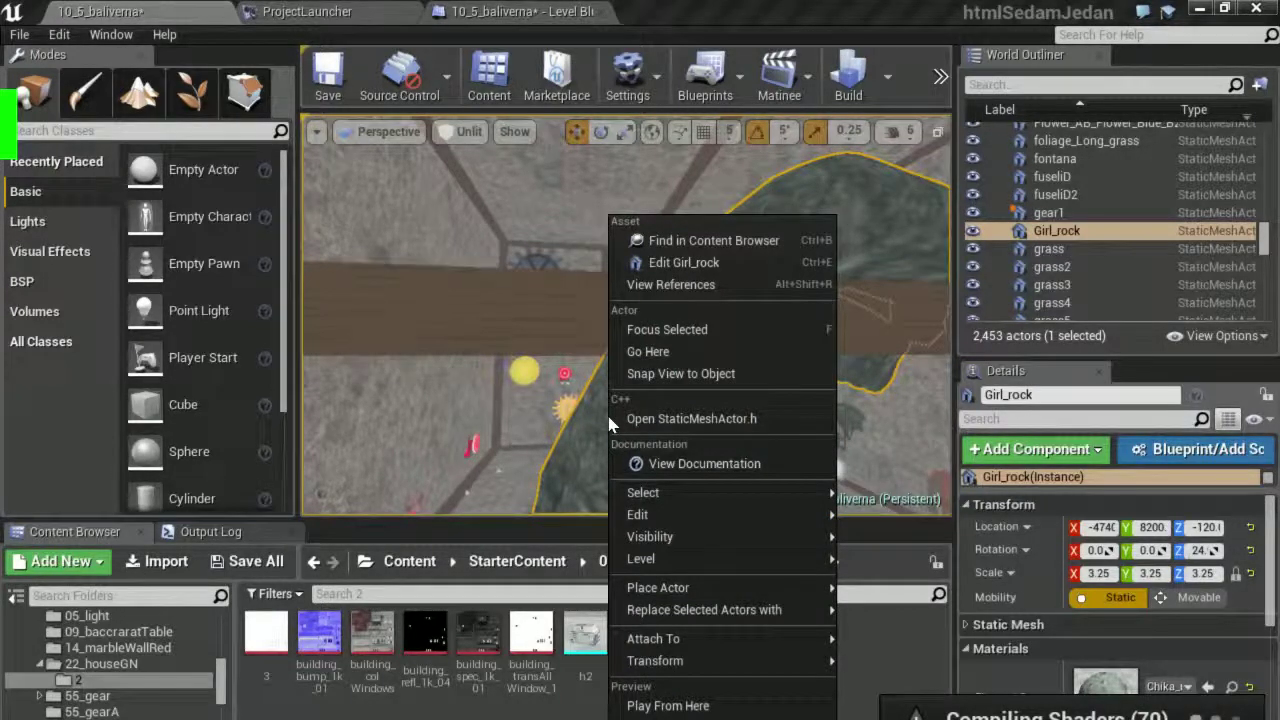
left_click(469, 131)
left_click(468, 171)
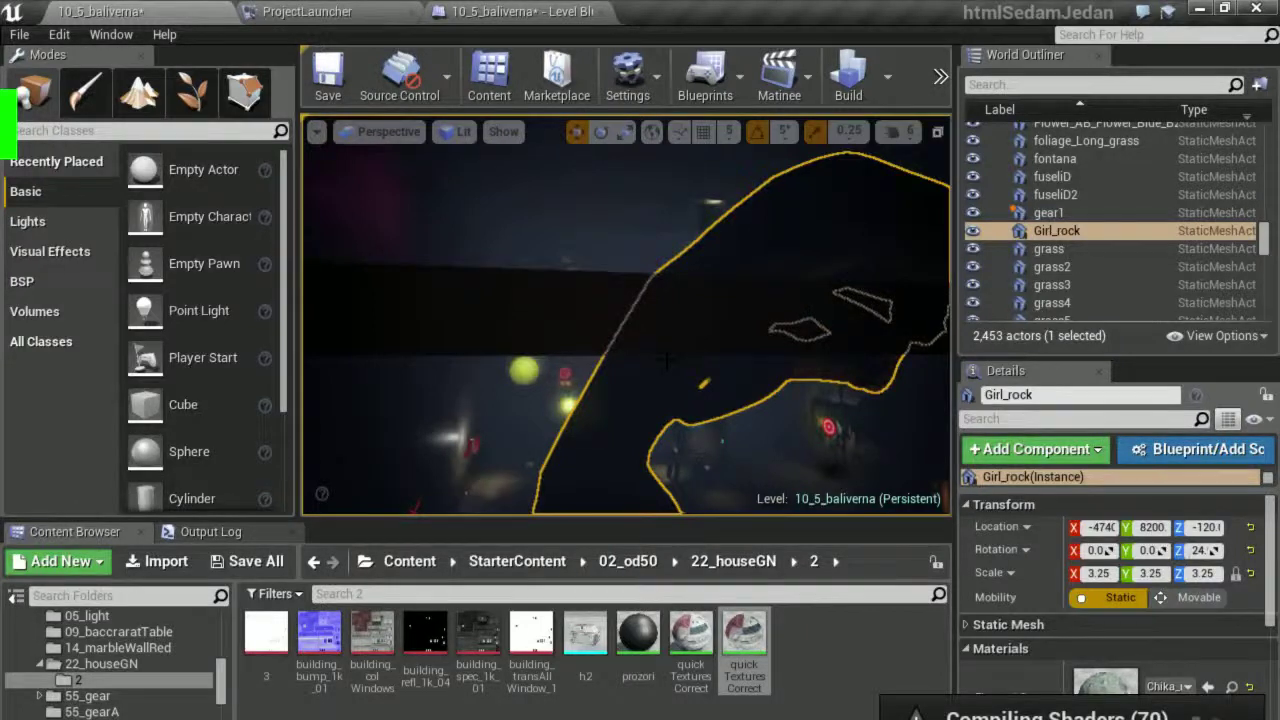
Look around the lights, focus on Girl_rock, and switch to Wireframe with Alt+2.
right_click_drag(667, 359, 640, 340)
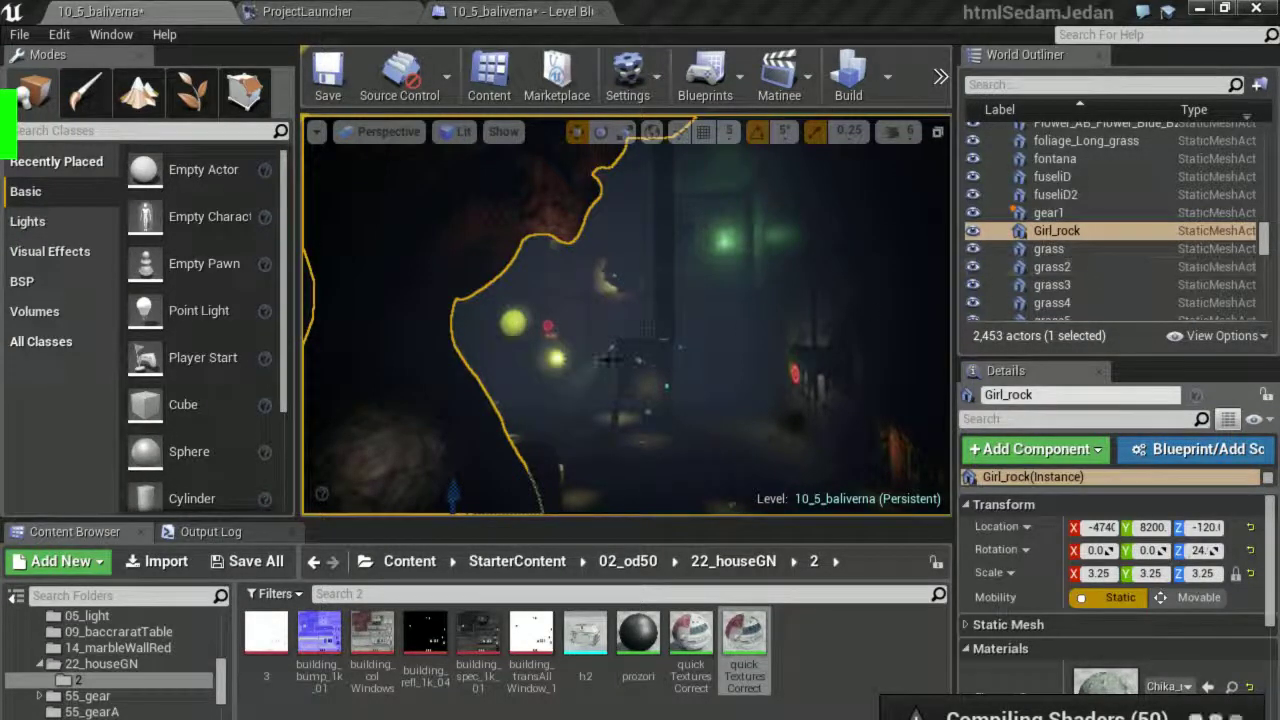
right_click_drag(626, 315, 670, 300)
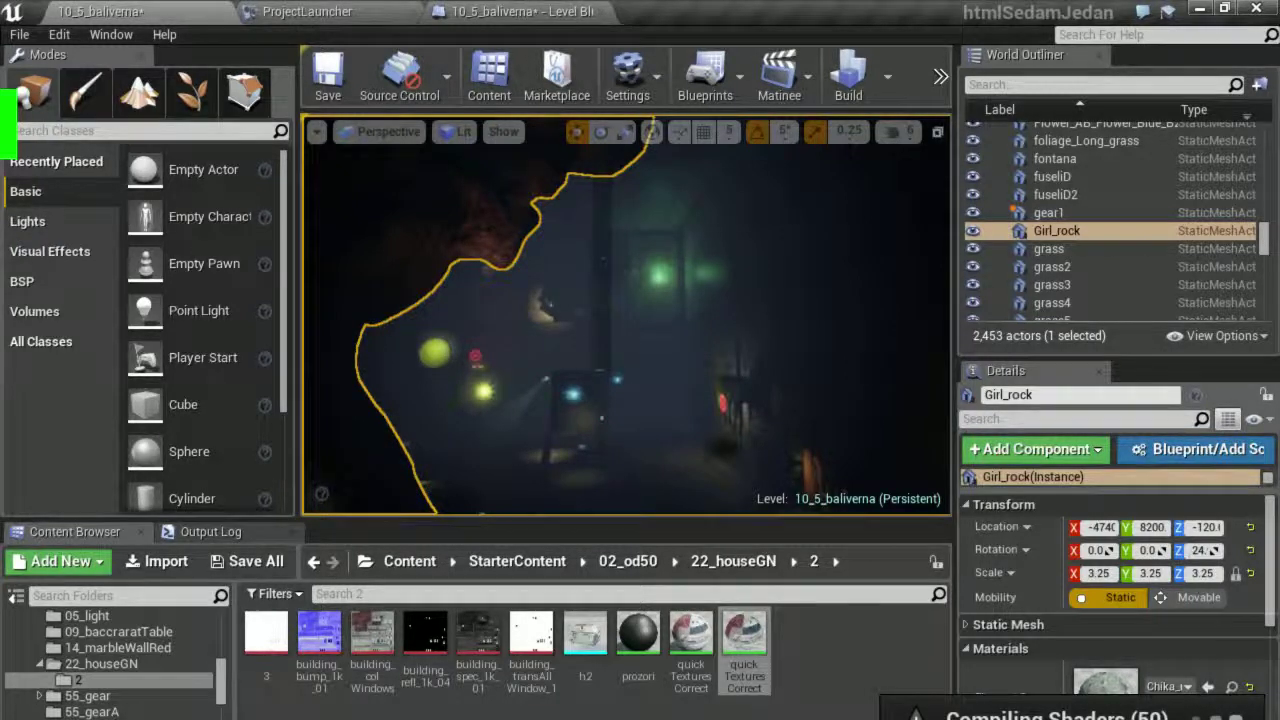
key("f")
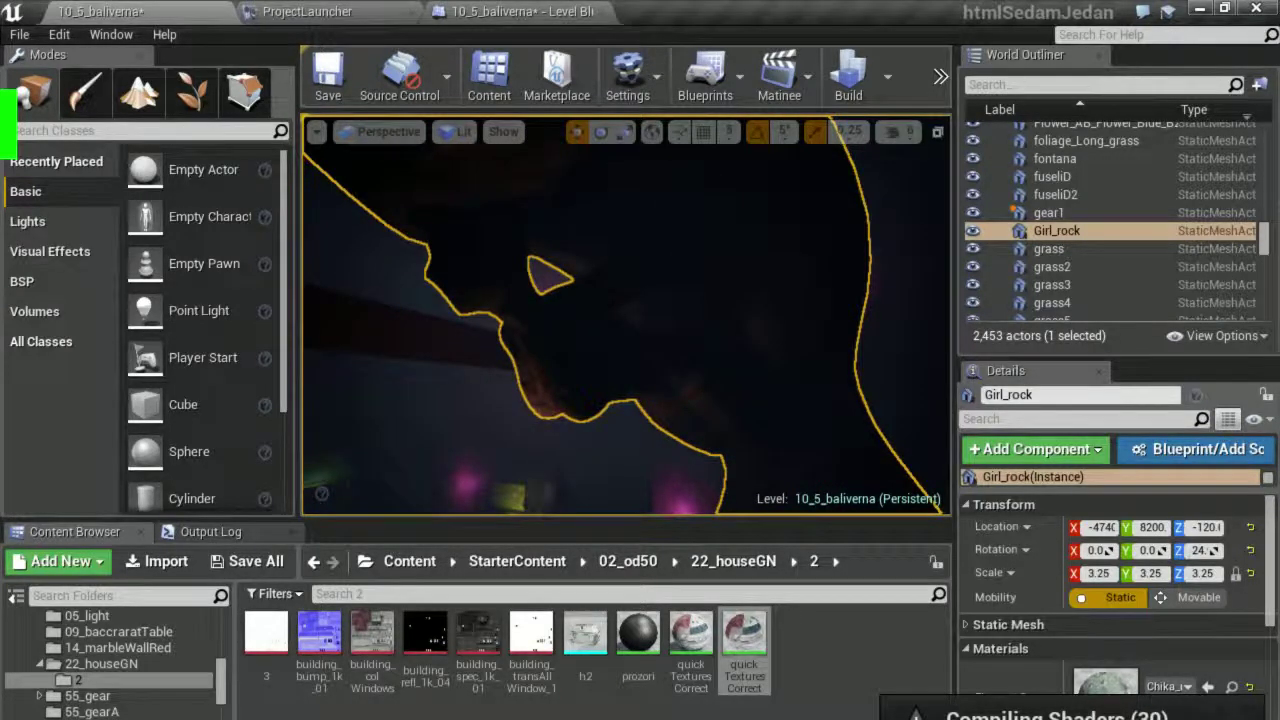
key("alt+2")
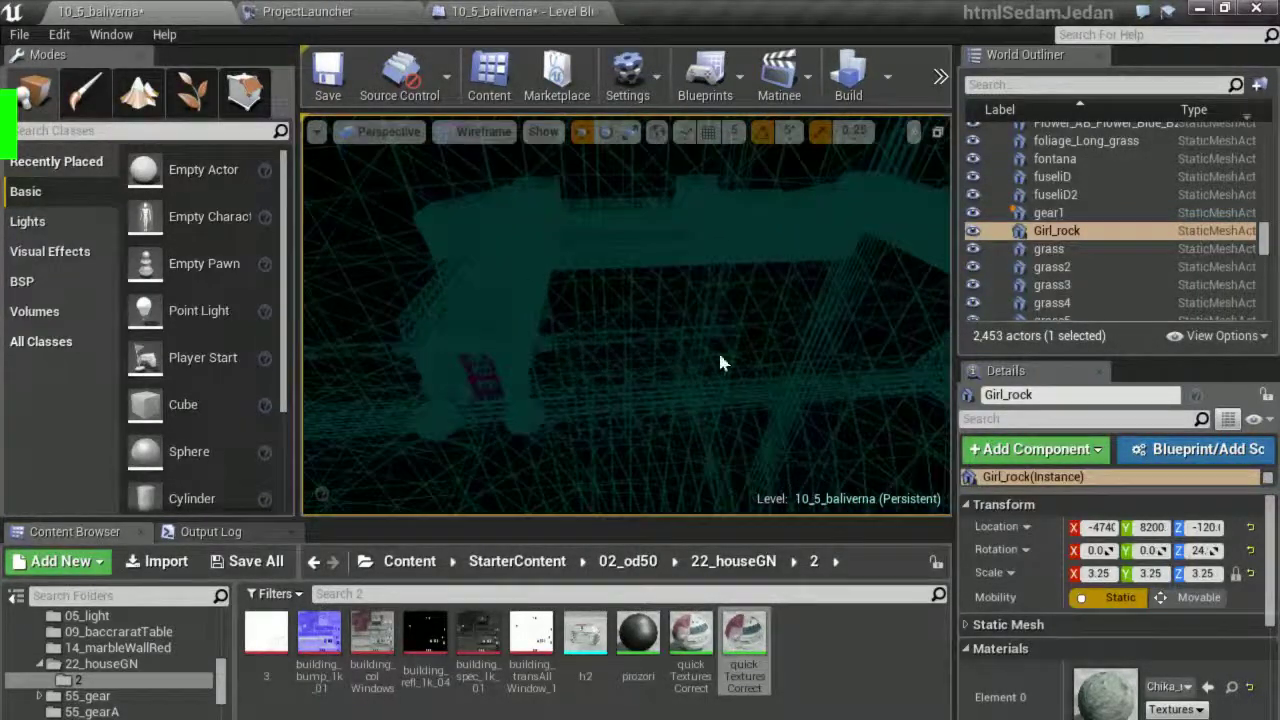
Frame Girl_rock in wireframe, then set the view mode back to Lit.
key("f")
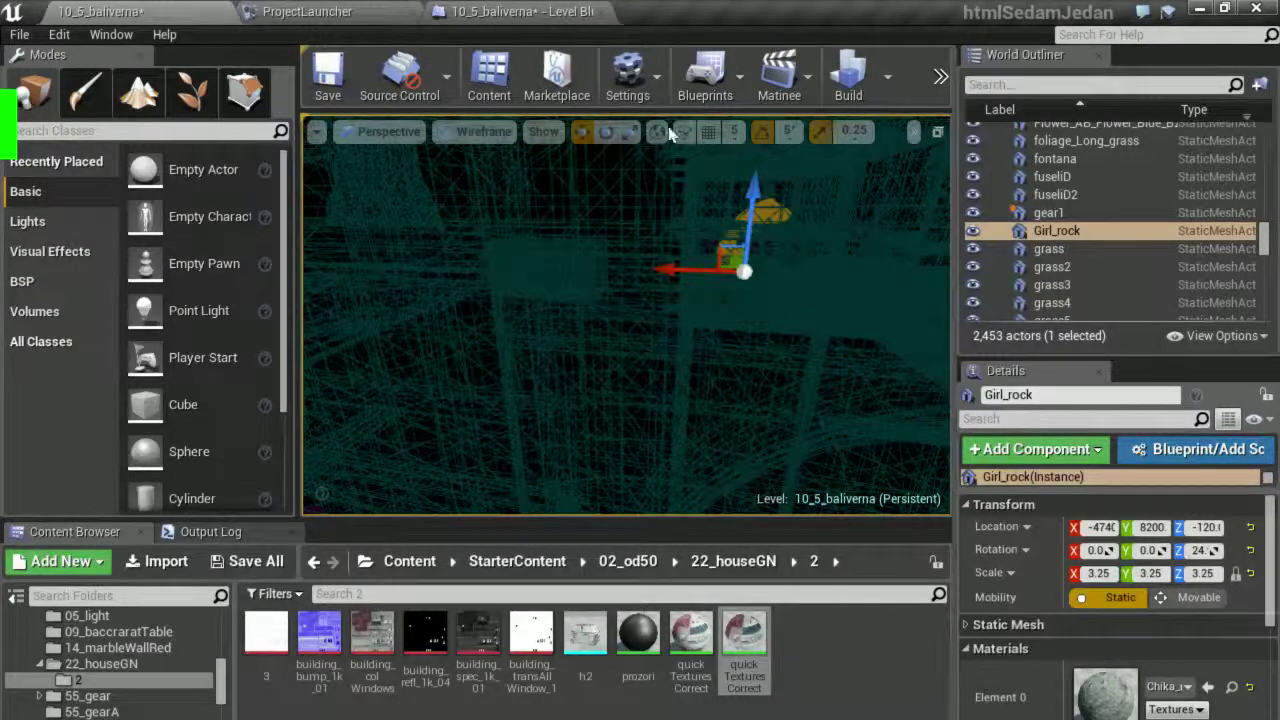
left_click(446, 132)
left_click(472, 172)
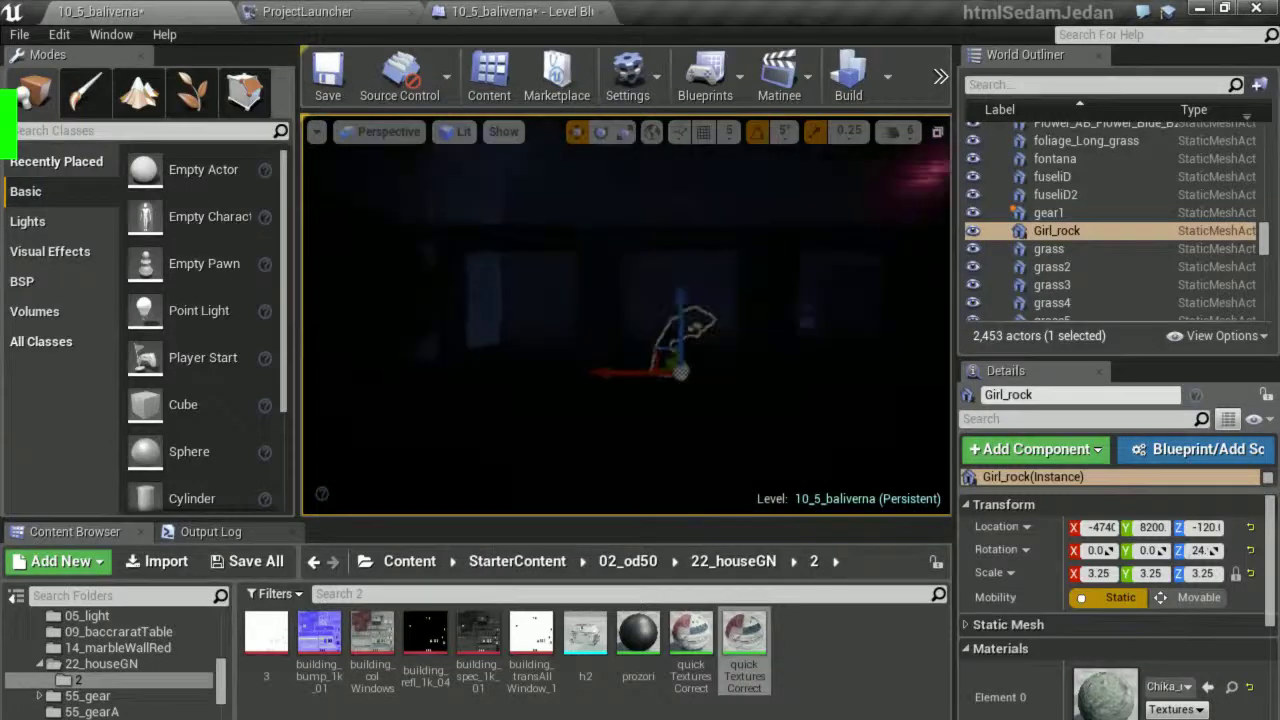
Focus Girl_rock, zoom in close, and select the floor pieces Floor181–Floor183 behind it.
key("f")
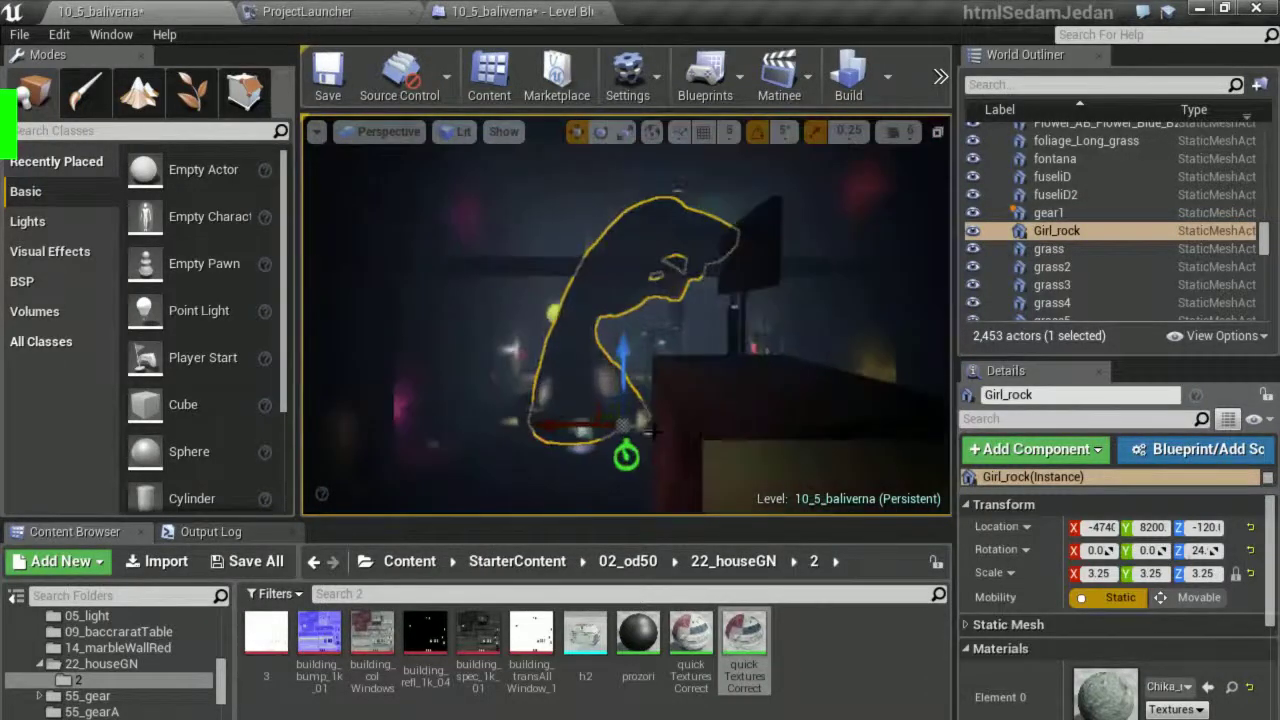
scroll(653, 449, "up", 1)
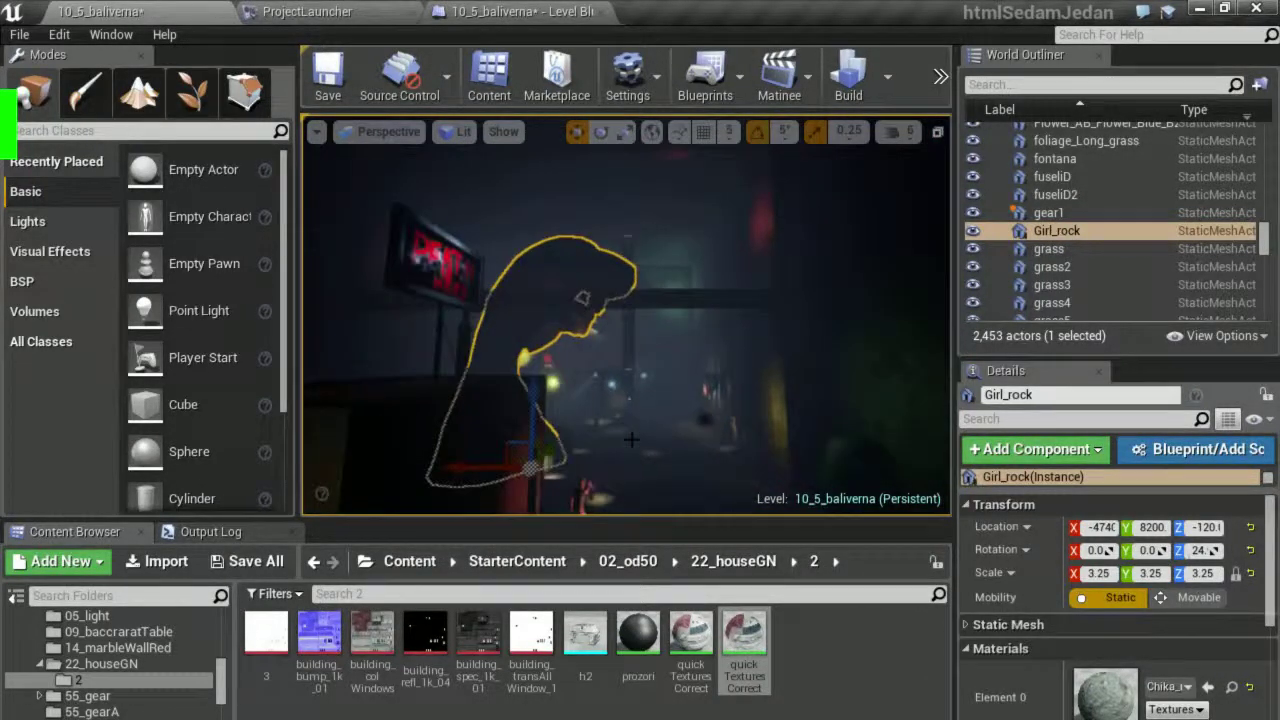
scroll(653, 449, "up", 2)
scroll(653, 449, "up", 2)
scroll(653, 449, "up", 2)
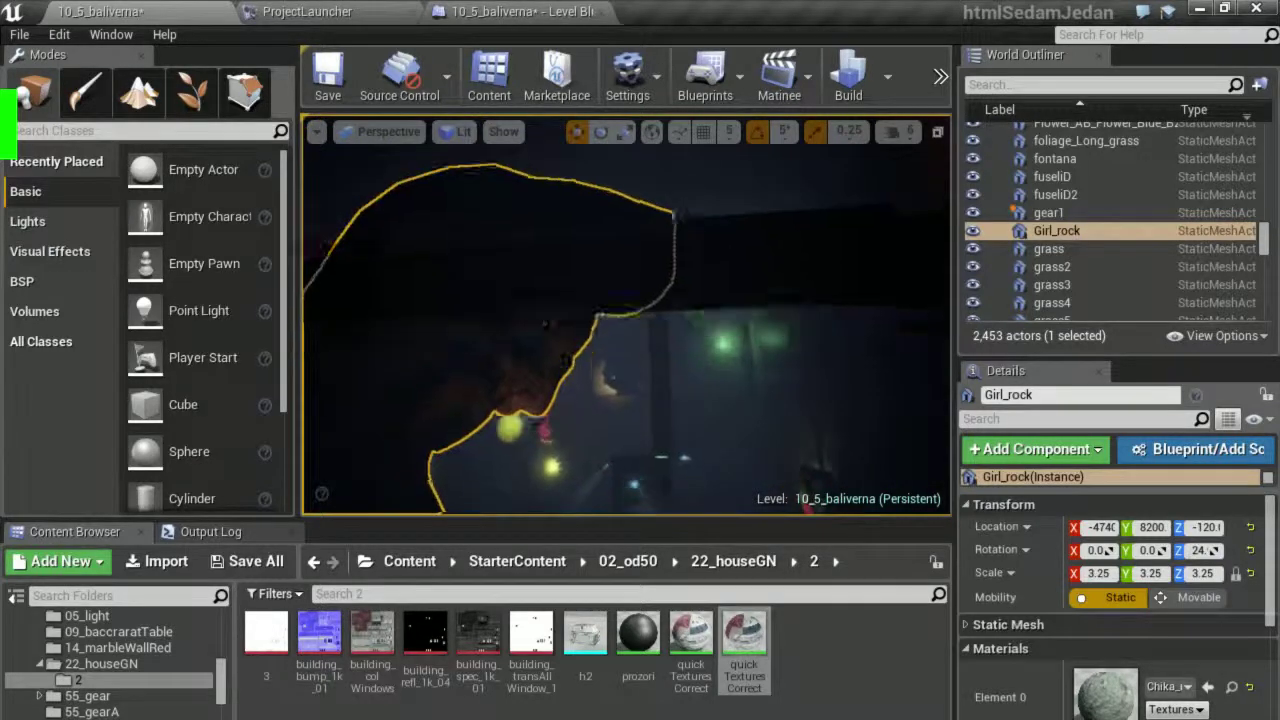
scroll(660, 451, "up", 2)
scroll(676, 455, "up", 1)
scroll(677, 456, "up", 2)
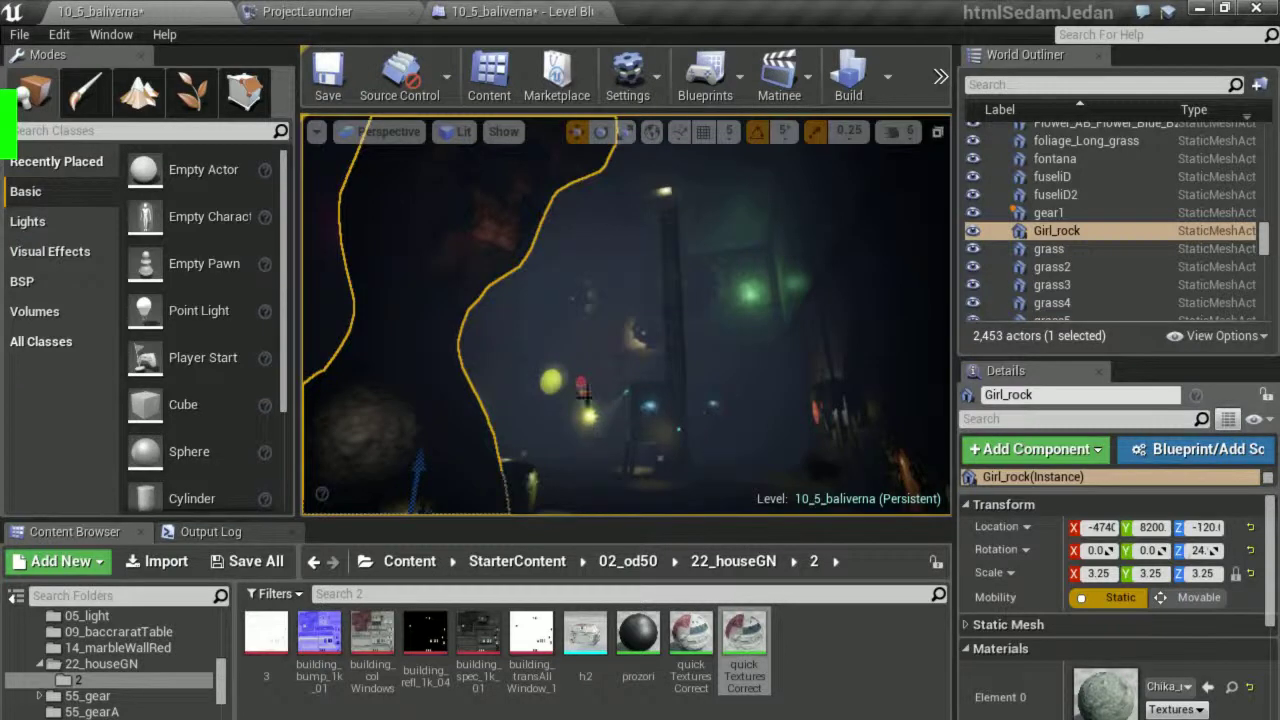
scroll(563, 328, "up", 2)
scroll(571, 307, "up", 1)
left_click(571, 307)
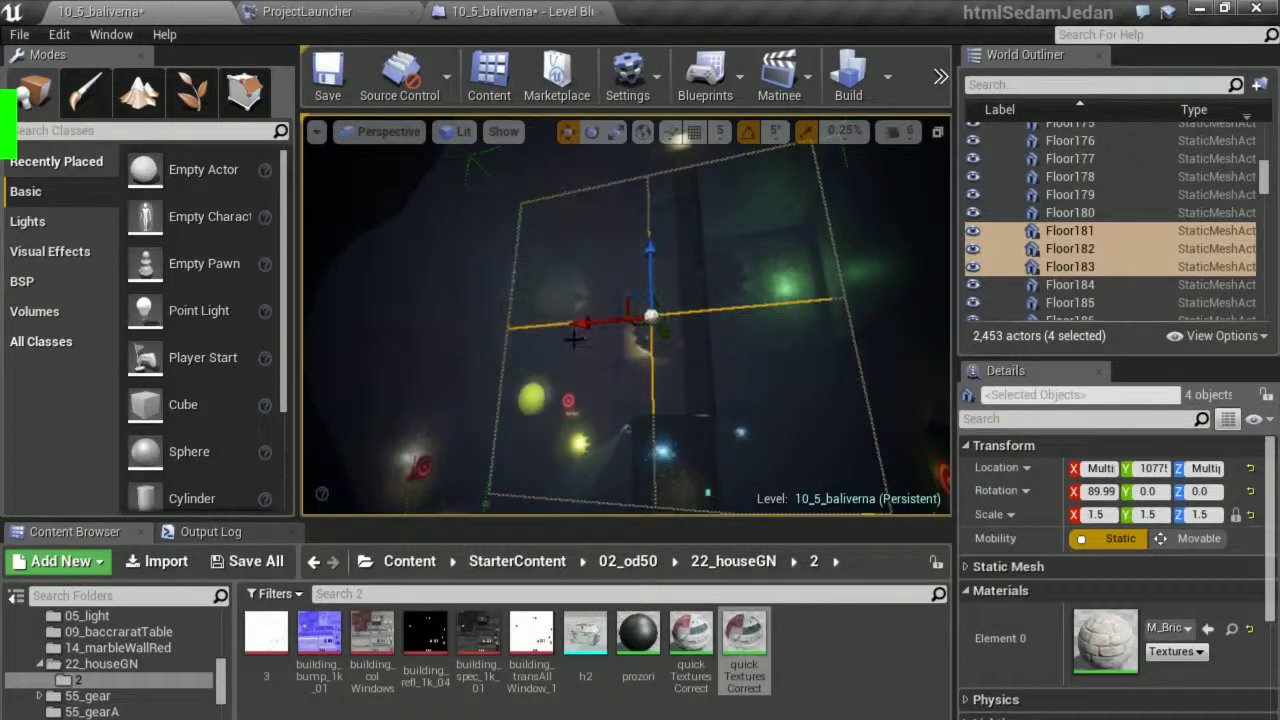
Zoom in further and compare Unlit rendering before returning the viewport to Lit.
scroll(573, 320, "up", 2)
scroll(575, 340, "up", 1)
scroll(575, 340, "up", 1)
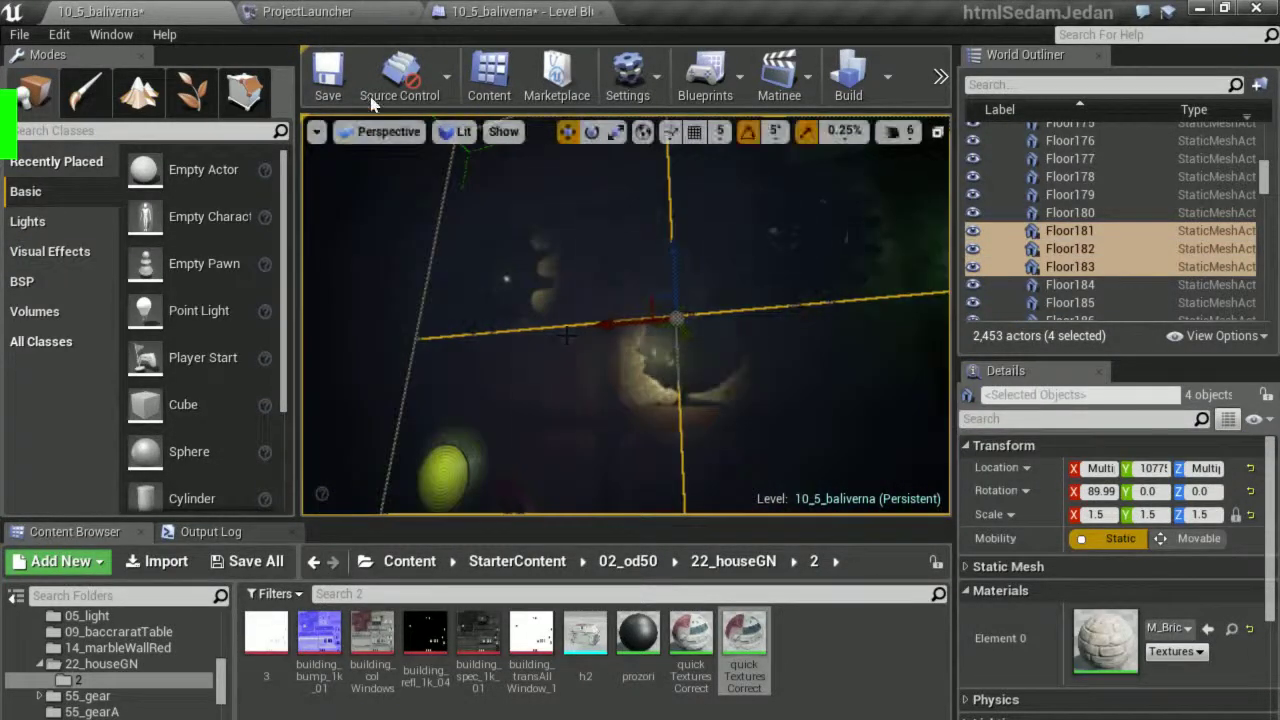
left_click(454, 132)
left_click(500, 195)
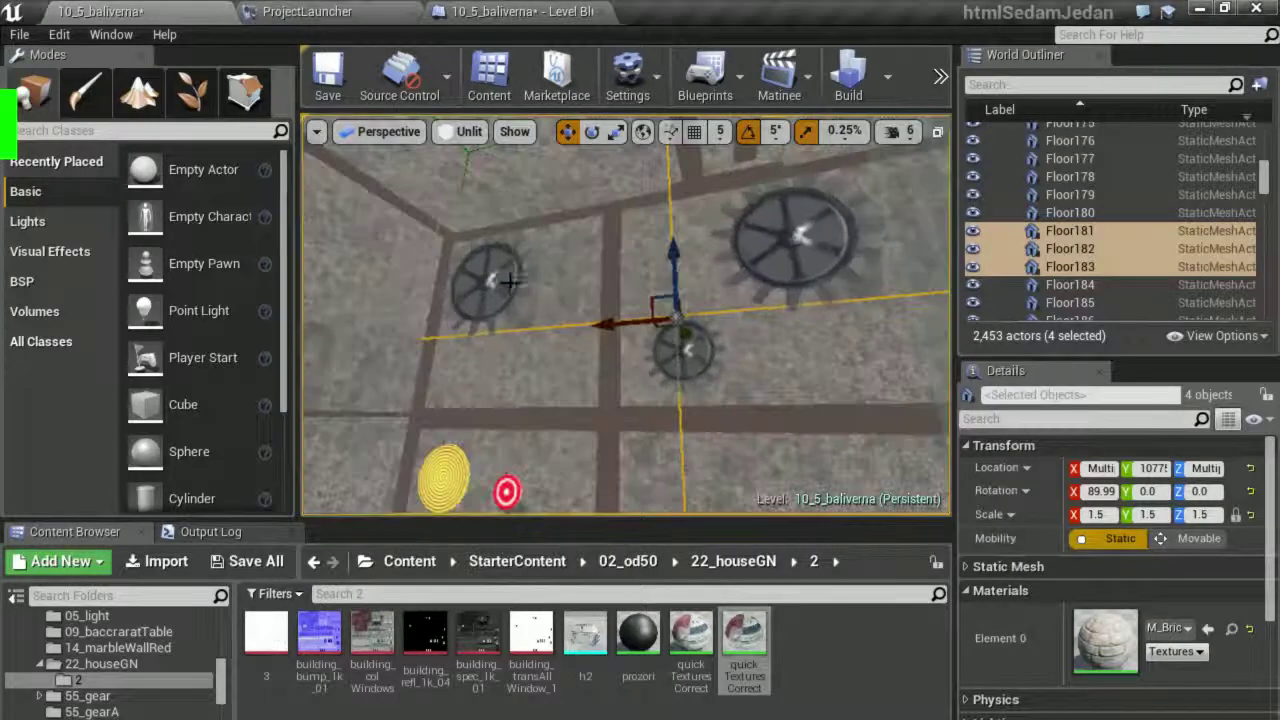
left_click(462, 132)
left_click(478, 171)
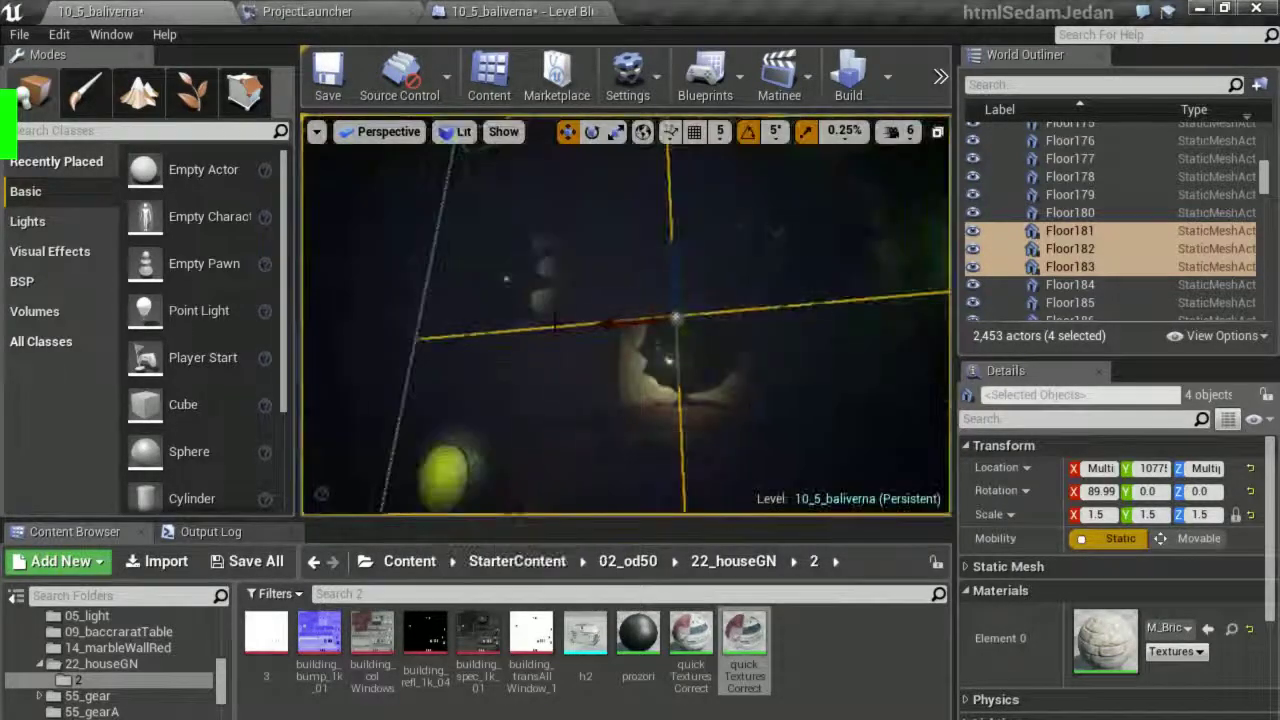
Frame the four Floor actors, deselect them, and swing the camera to the green and blue lights.
right_click_drag(478, 171, 520, 200)
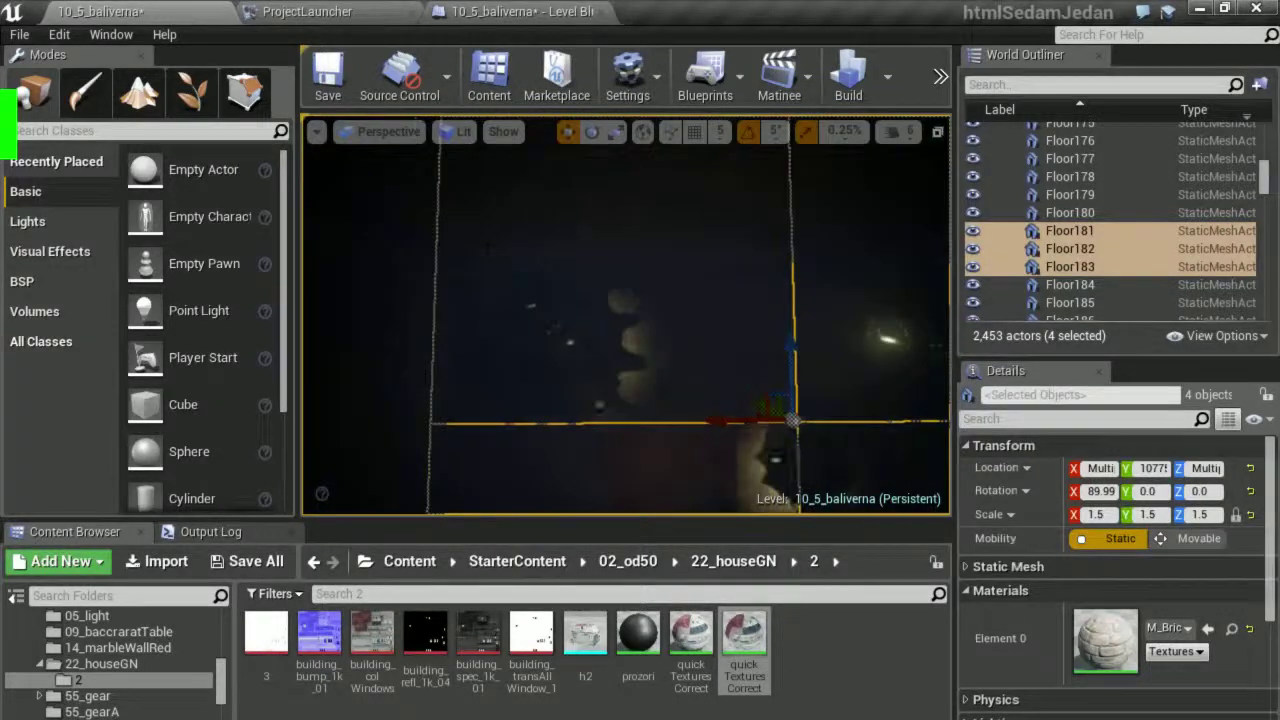
key("Left")
key("f")
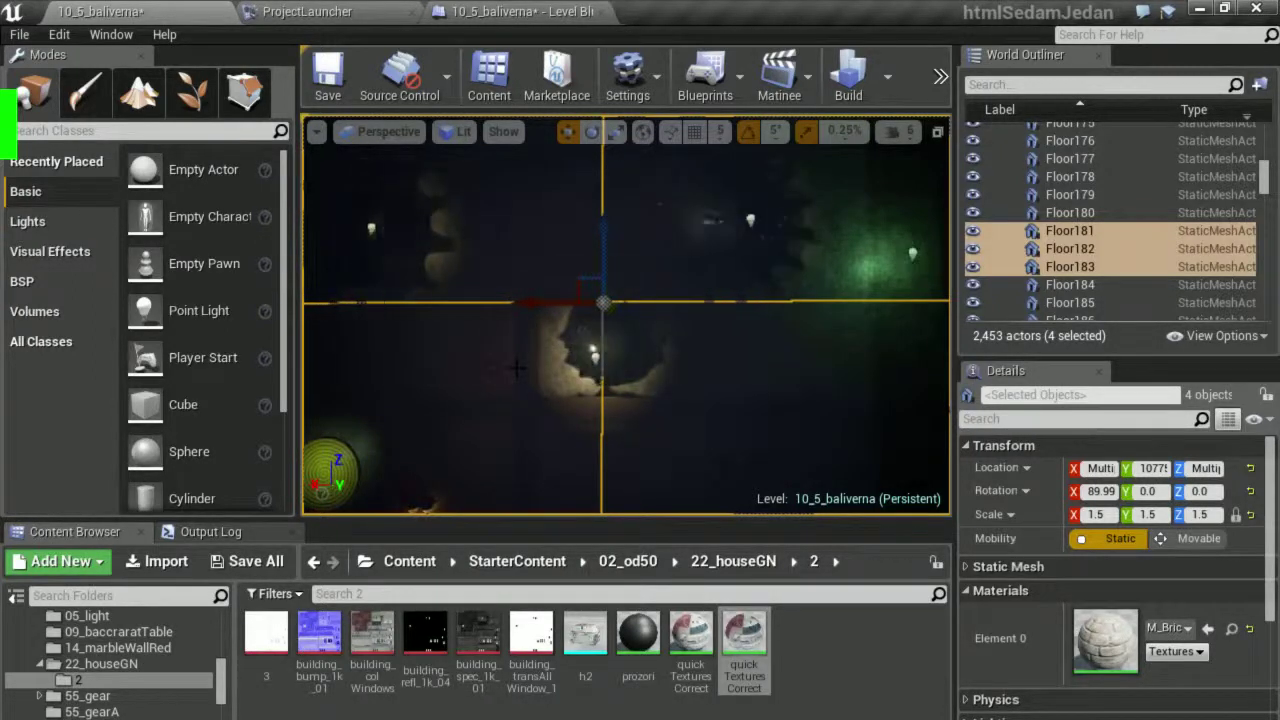
right_click_drag(538, 398, 518, 368)
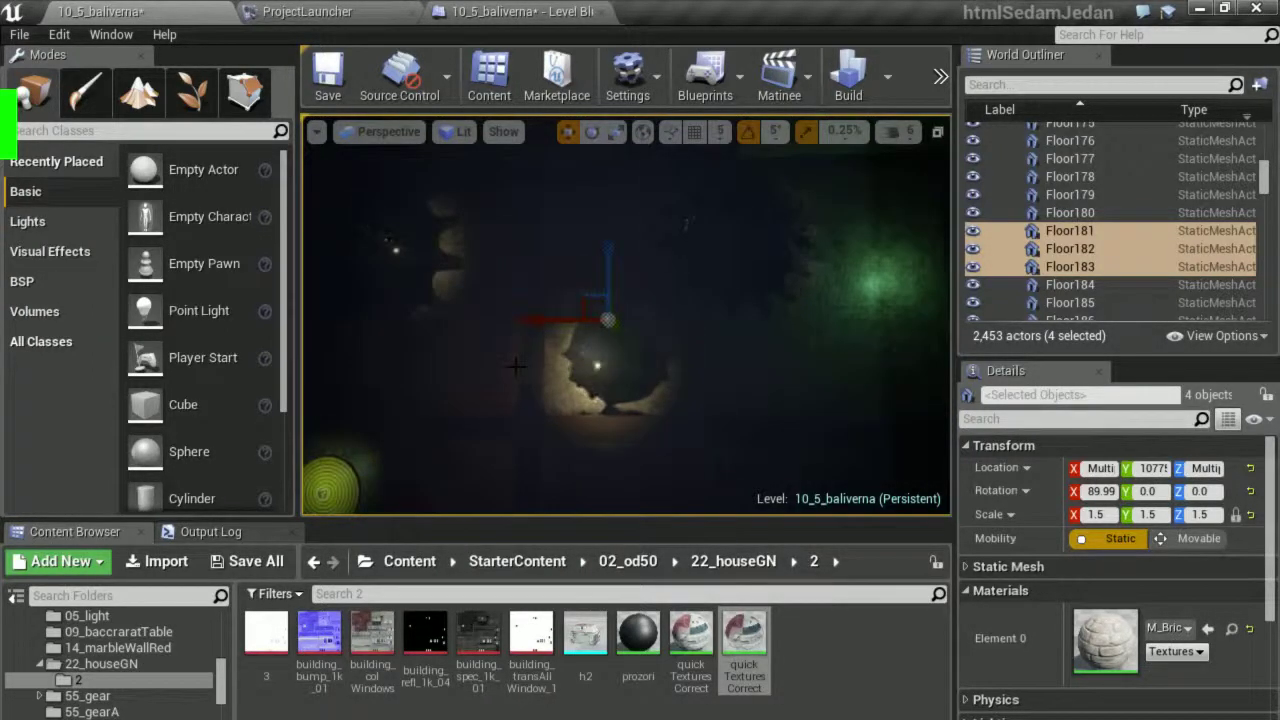
key("Escape")
right_click_drag(465, 333, 480, 325)
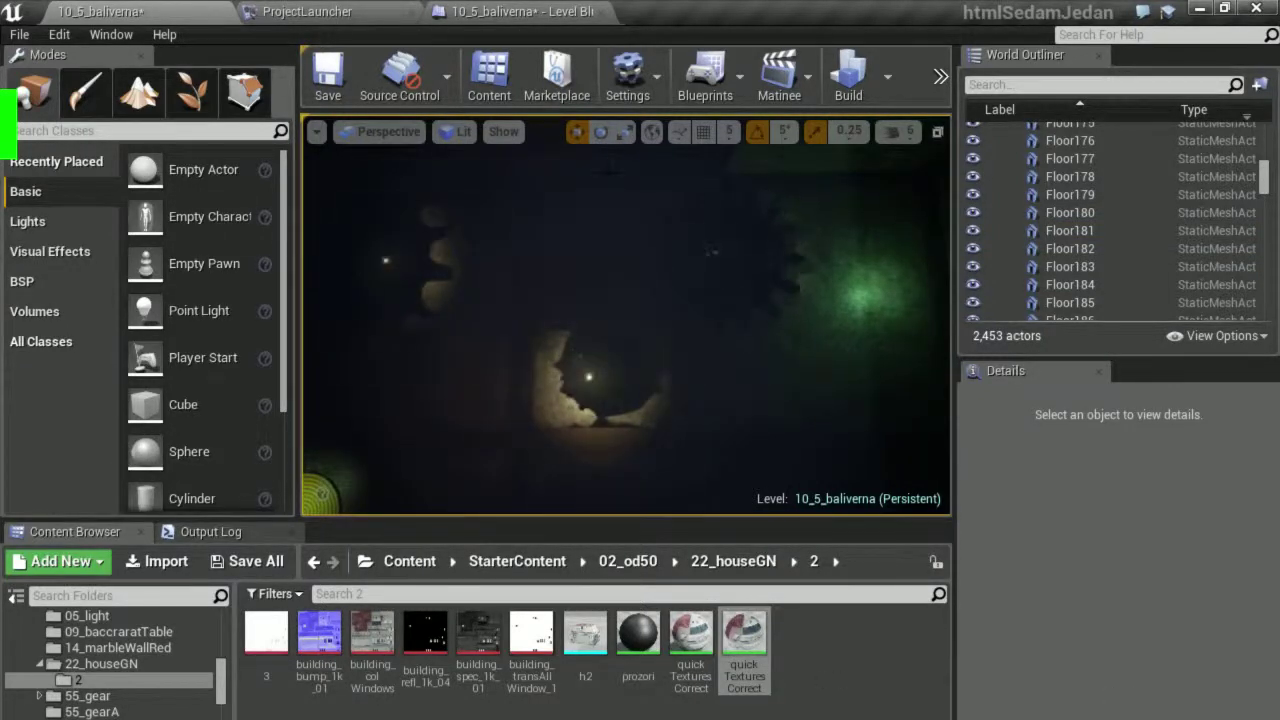
mouse_move(625, 340)
right_mouse_down()
mouse_move(505, 429)
mouse_move(737, 366)
mouse_move(711, 410)
right_mouse_up()
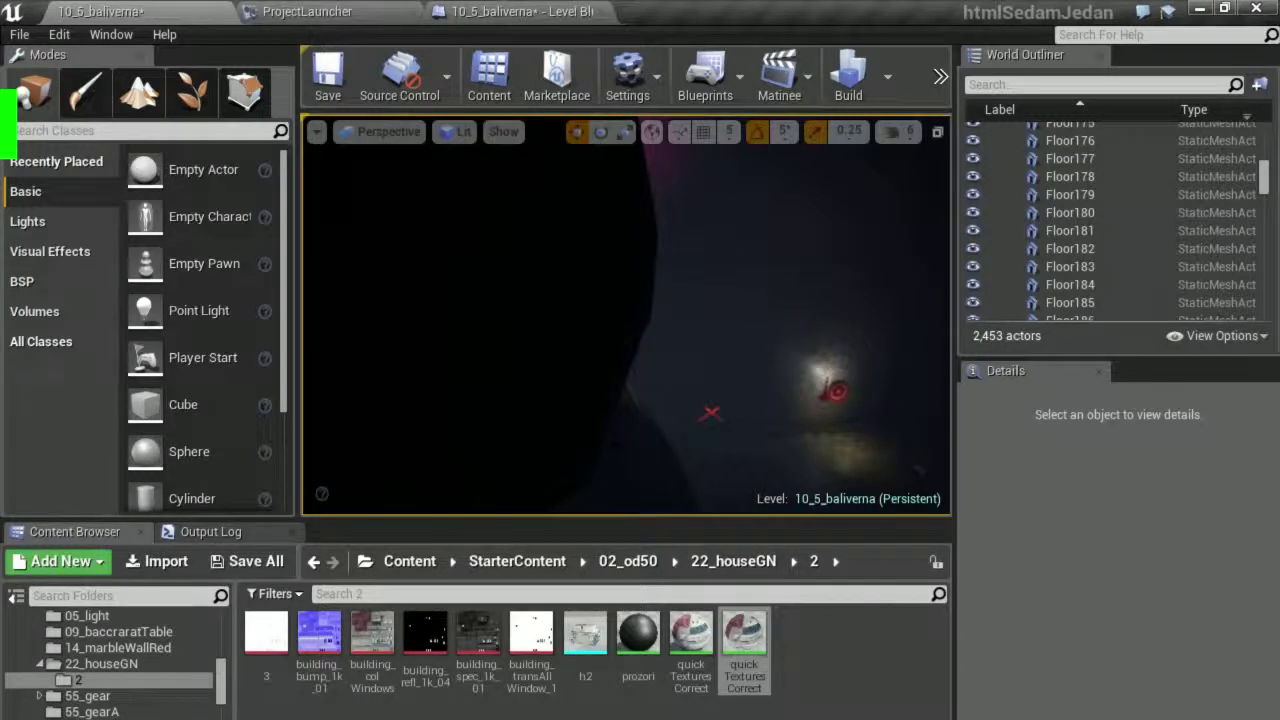
right_click_drag(710, 412, 800, 400)
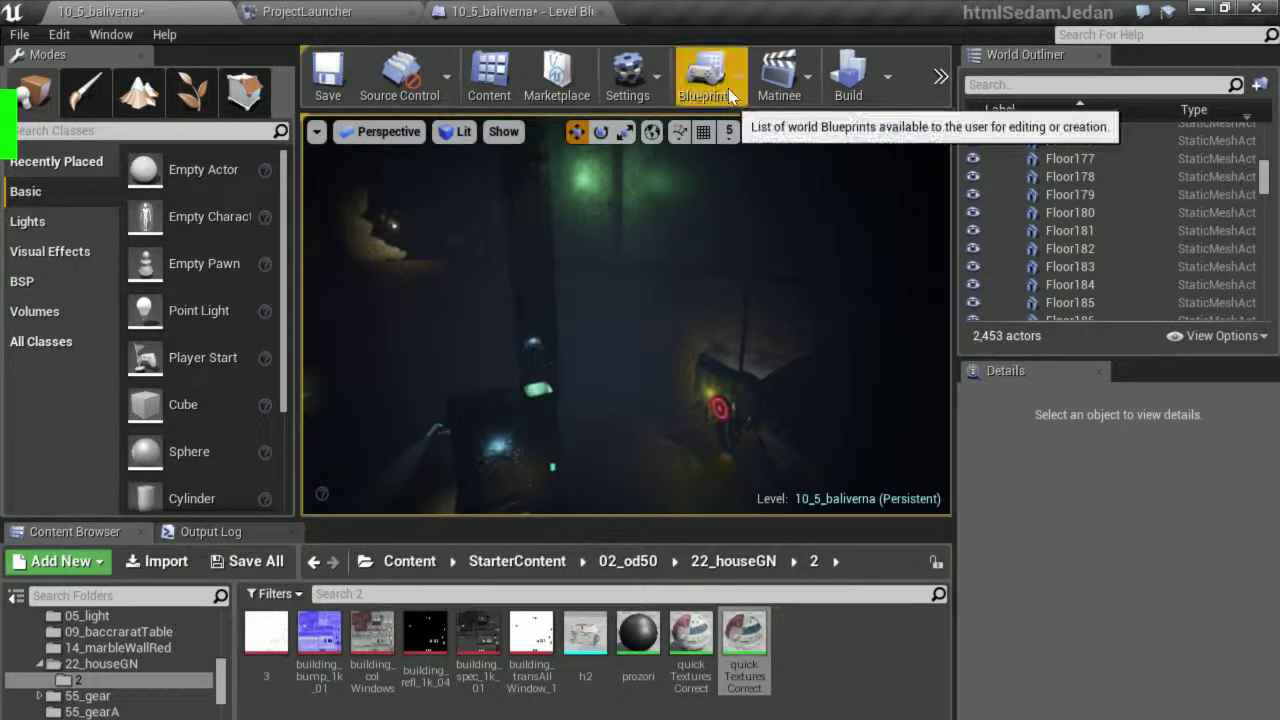
Check the Level Blueprint tab, undock and dismiss the Project Launcher, and return to the level.
left_click(482, 12)
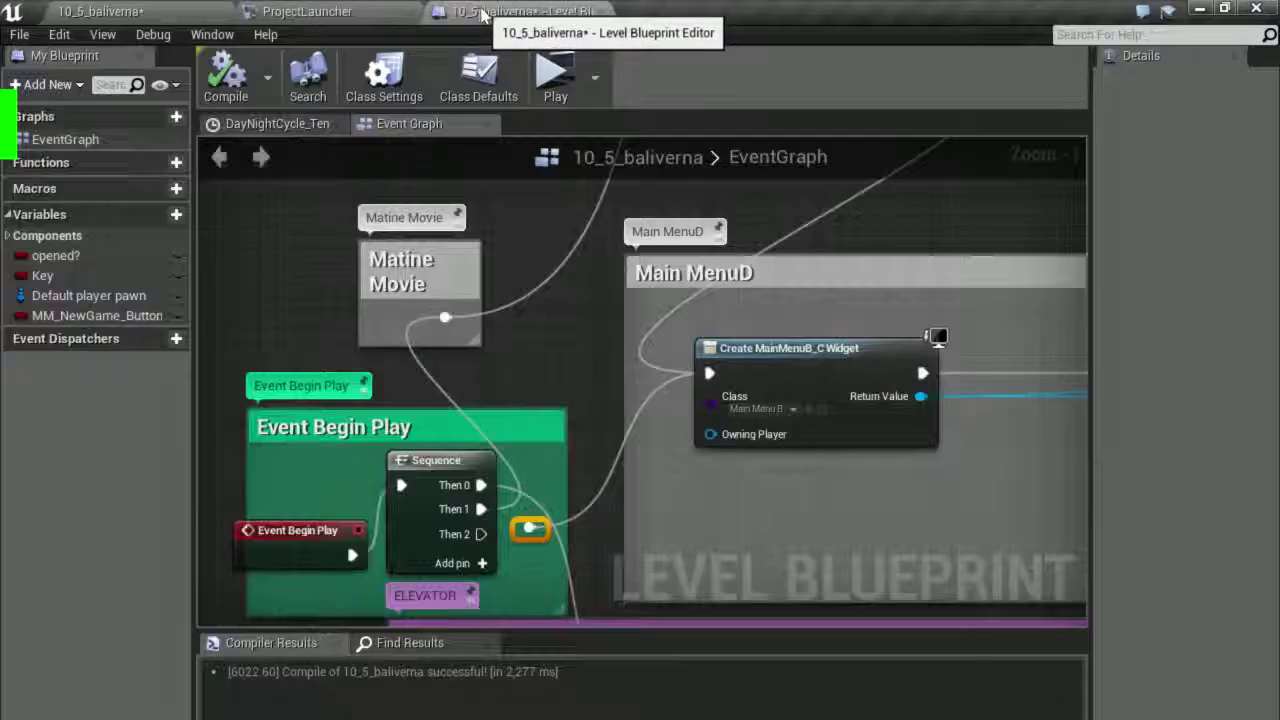
left_click(307, 11)
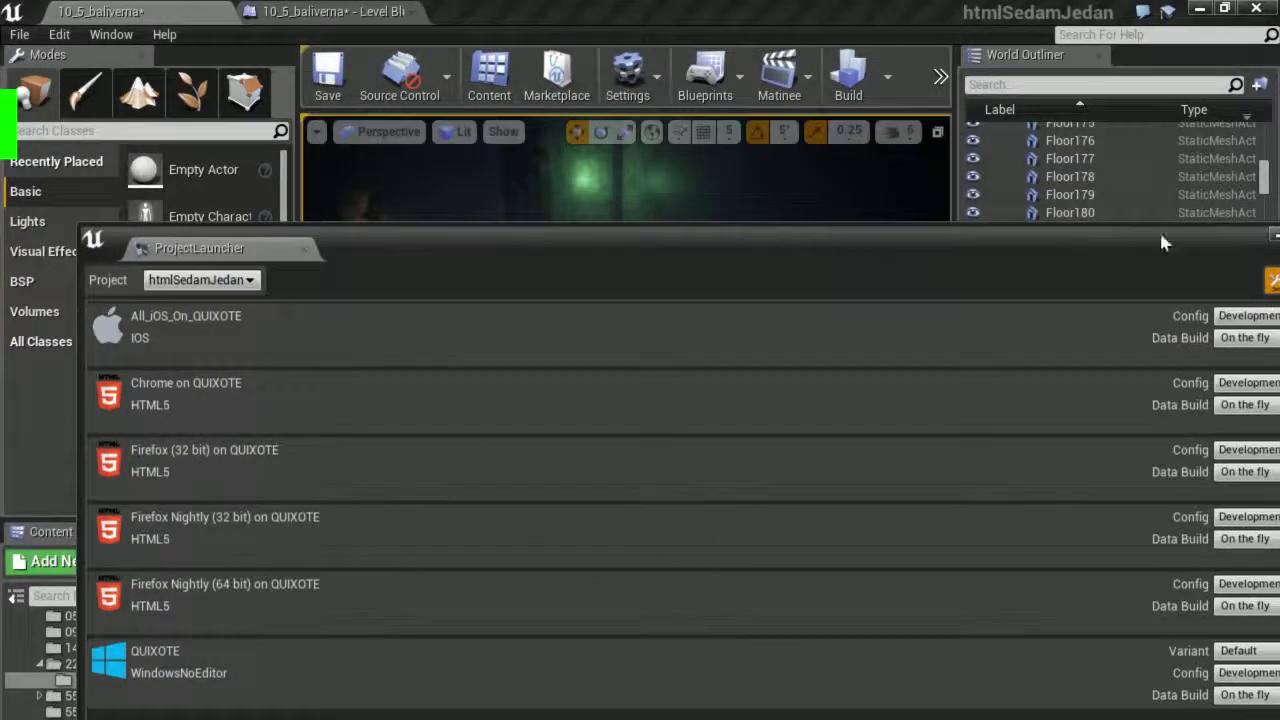
left_click_drag(1161, 242, 806, 290)
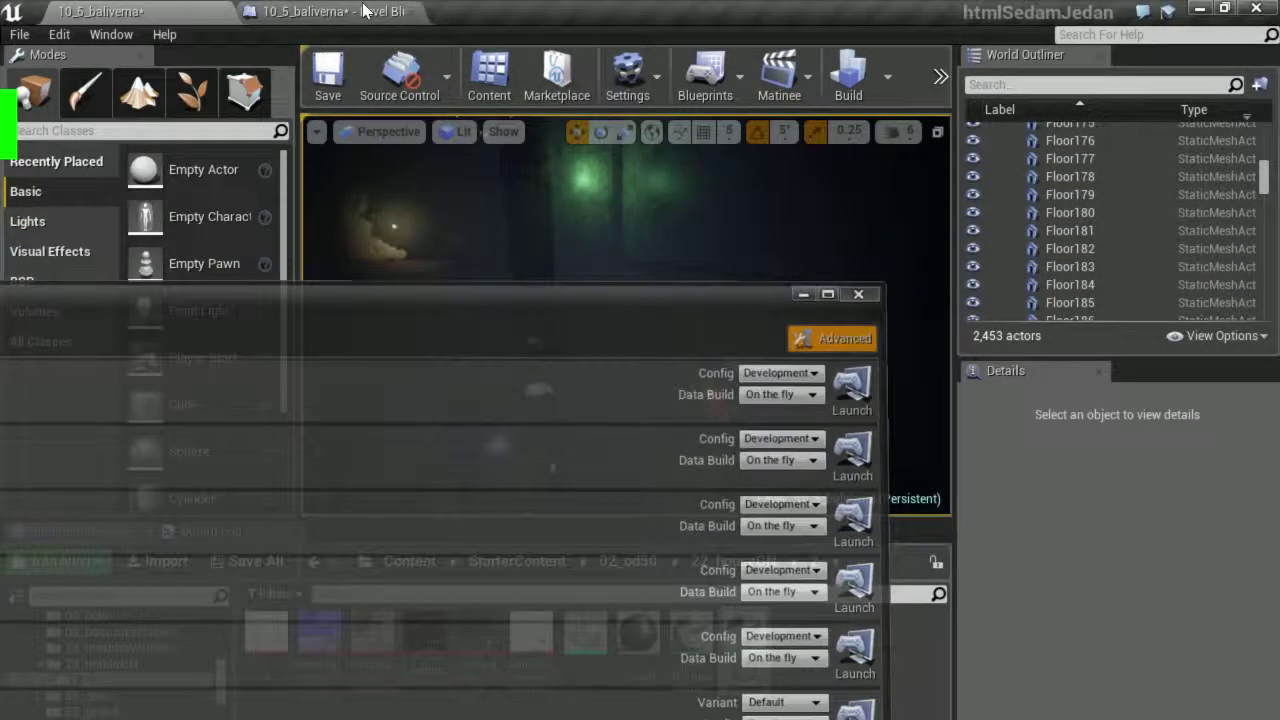
left_click(362, 11)
left_click(100, 11)
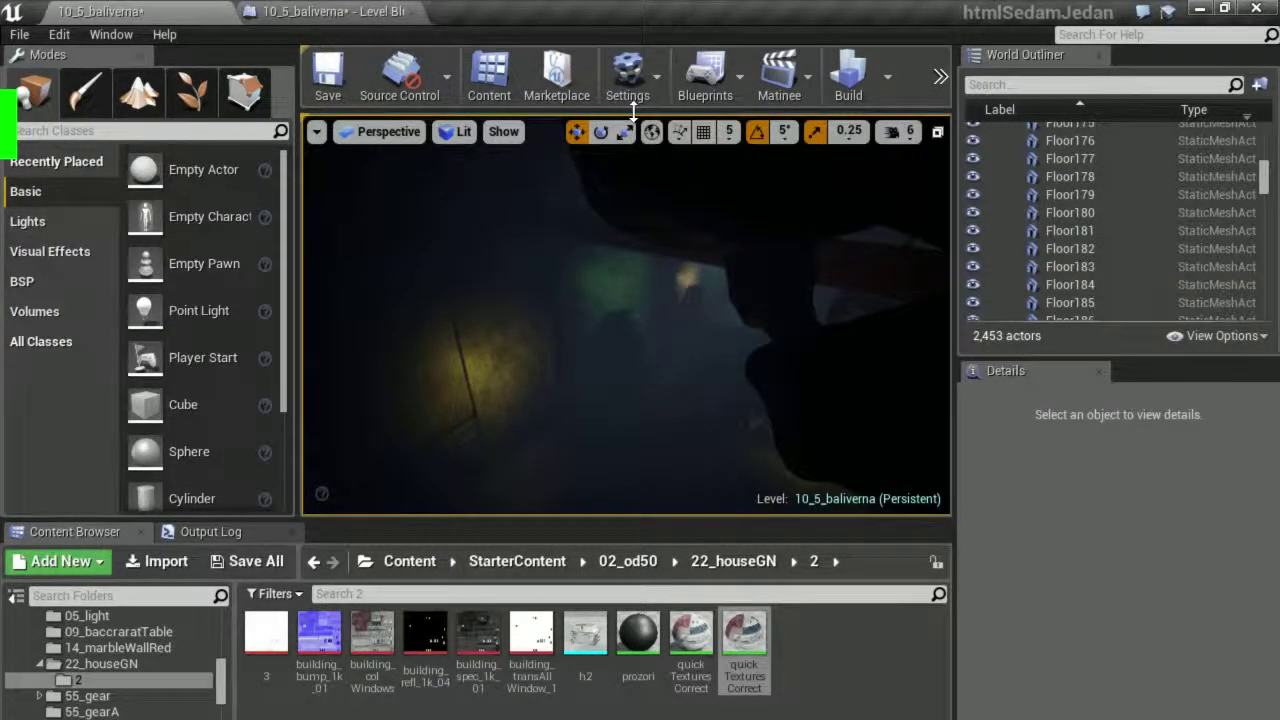
Enlarge the Content Browser and jump to the root Content folder with Home.
left_click_drag(450, 520, 452, 469)
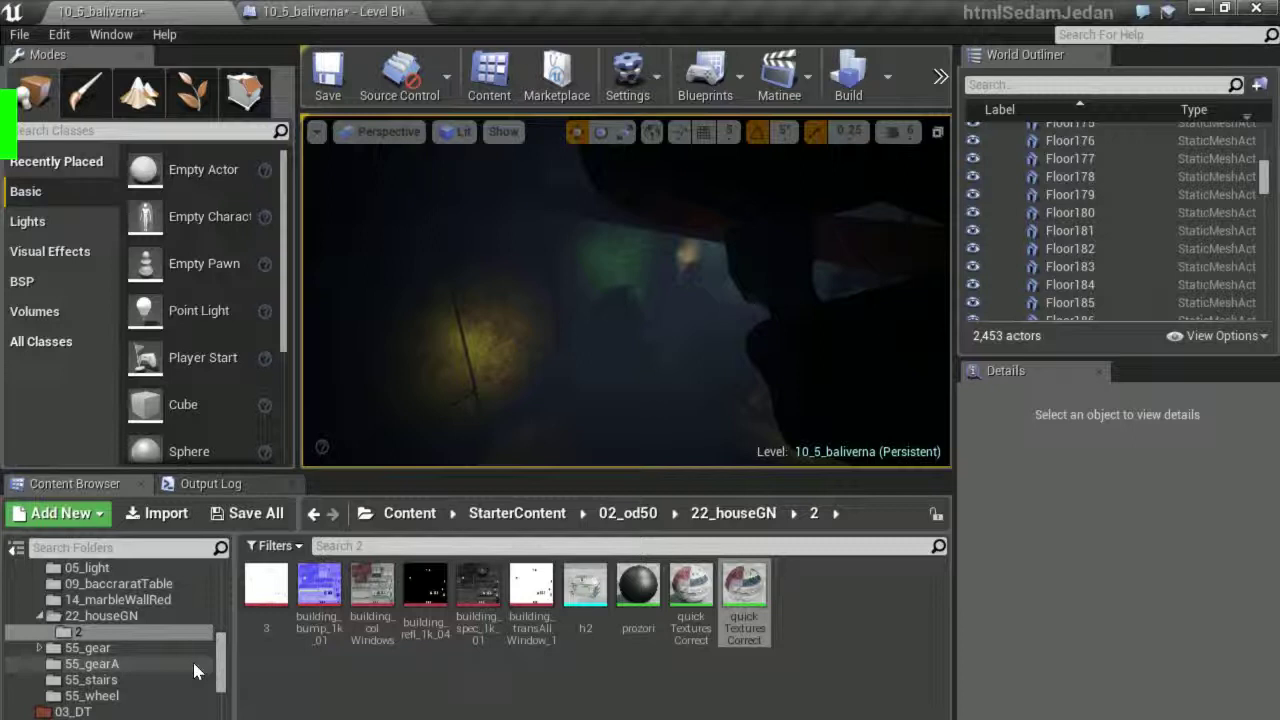
key("Home")
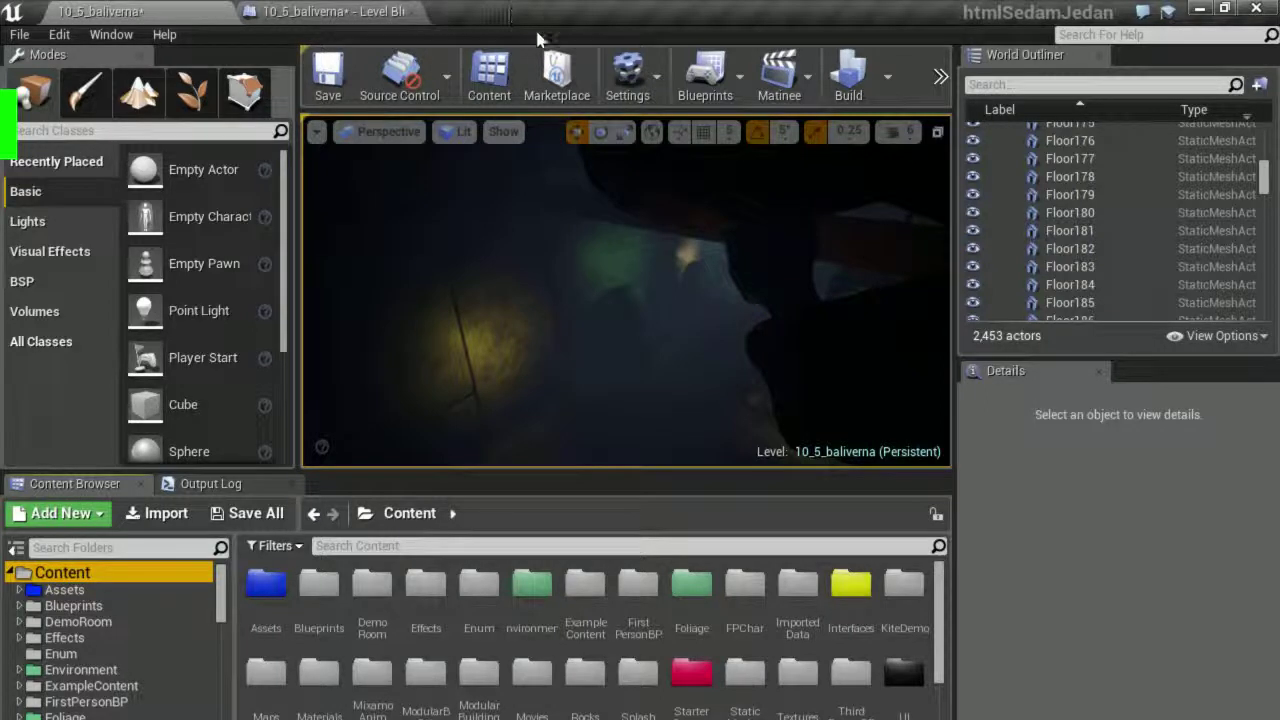
Set every Engine Scalability Settings quality group to High.
left_click(659, 86)
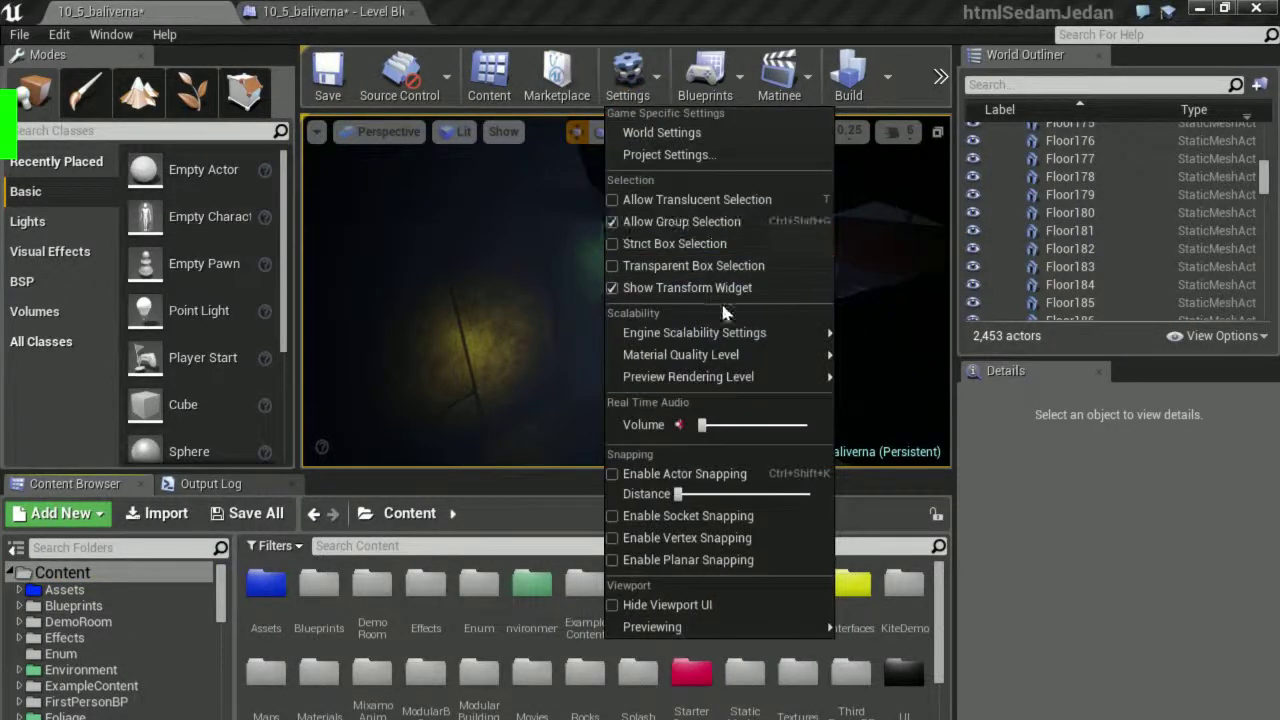
mouse_move(734, 382)
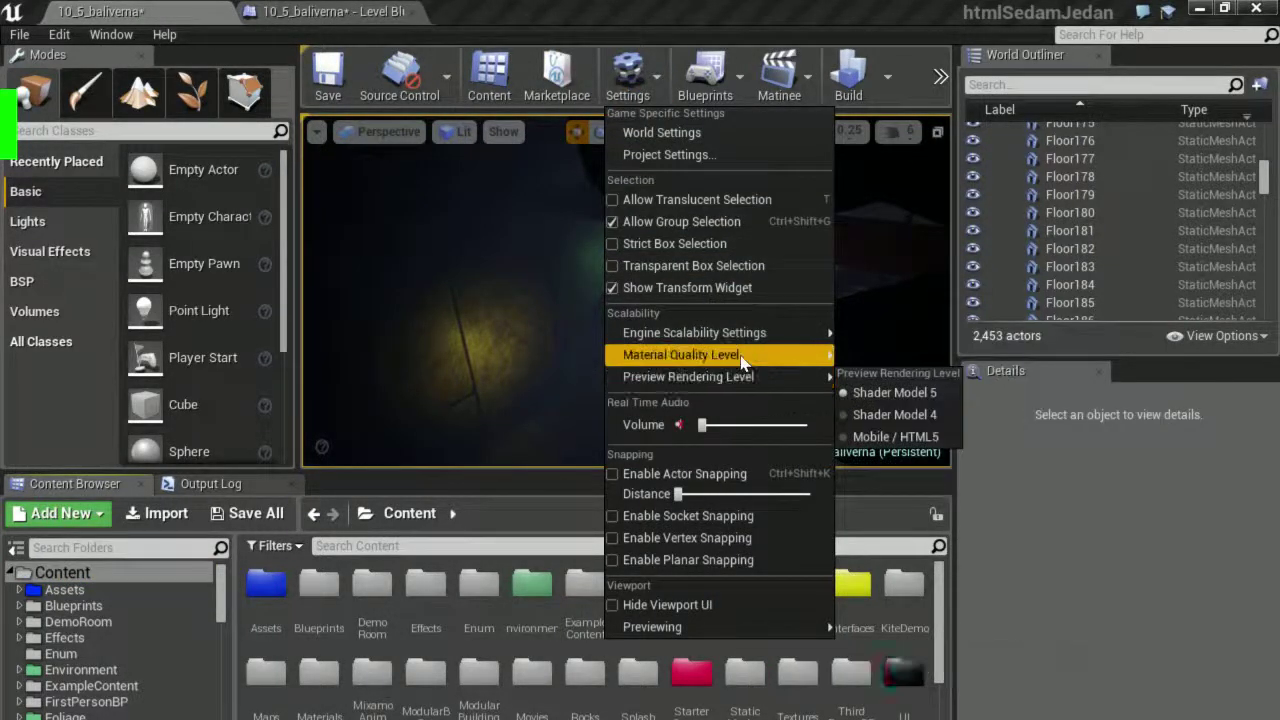
mouse_move(745, 356)
mouse_move(745, 333)
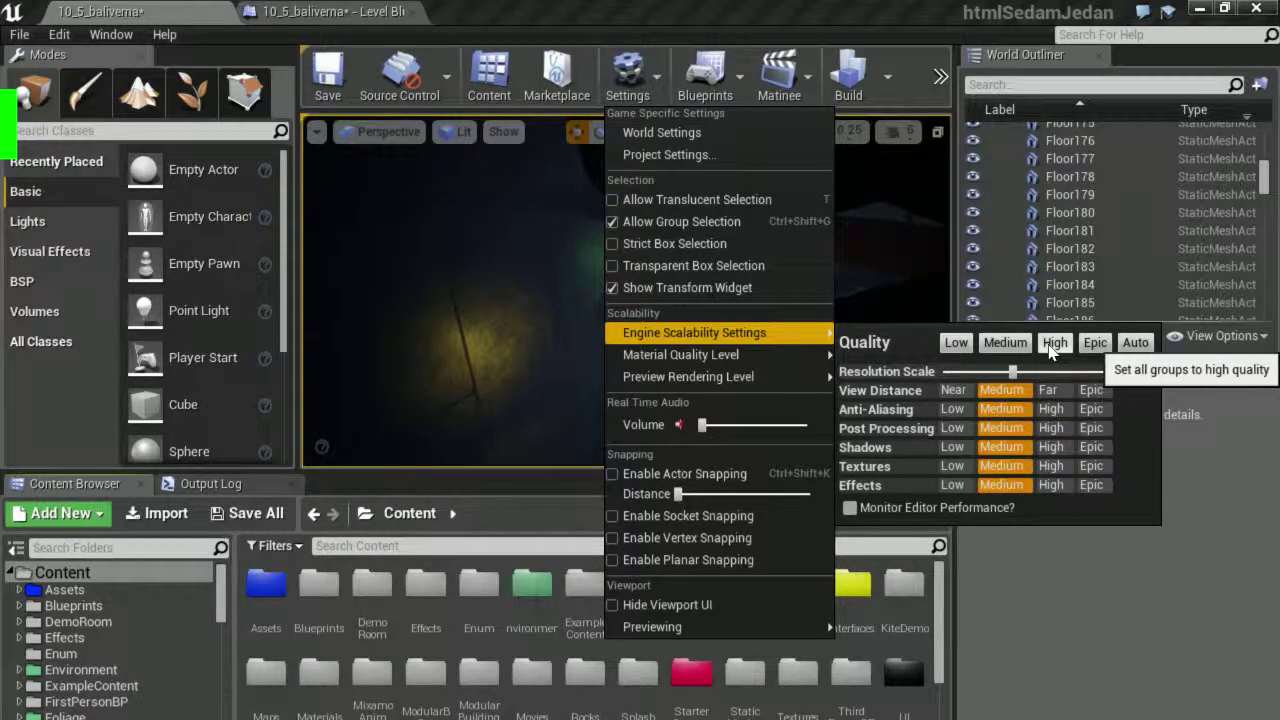
left_click(1050, 345)
key("Escape")
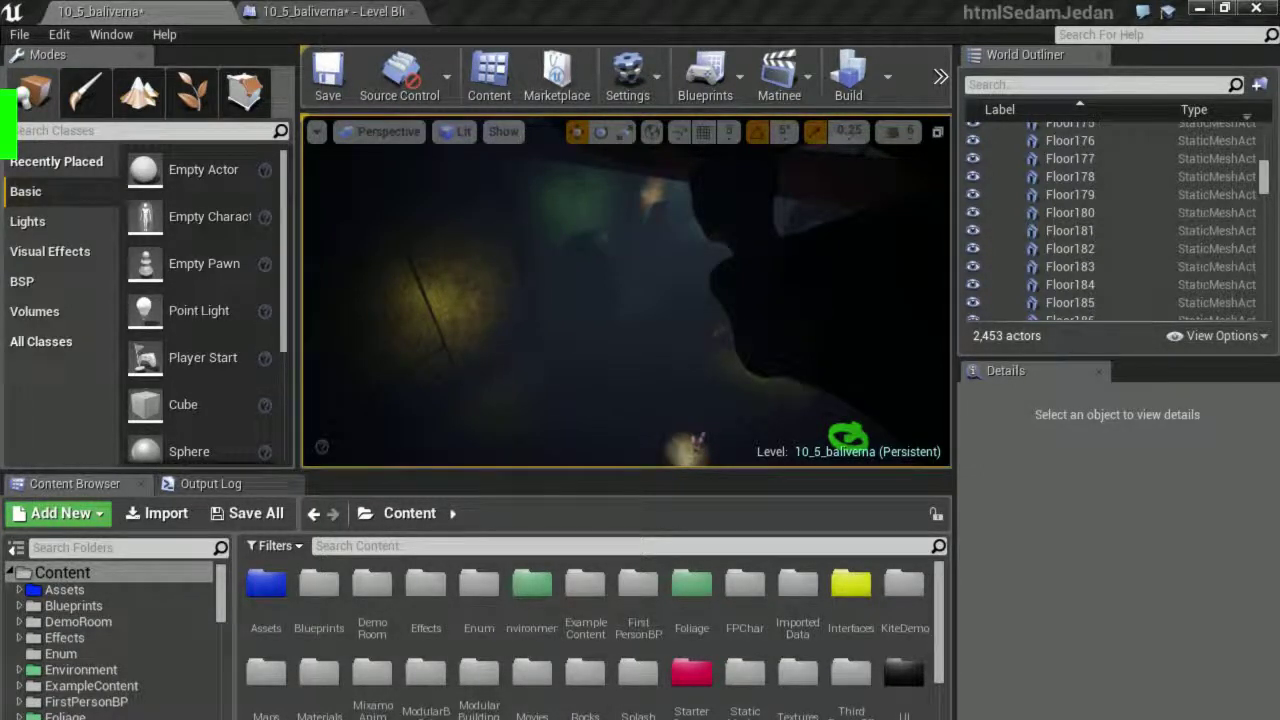
Rotate the viewport camera to look across the lit room with its coloured lights.
key("alt+Tab")
key("alt+Tab")
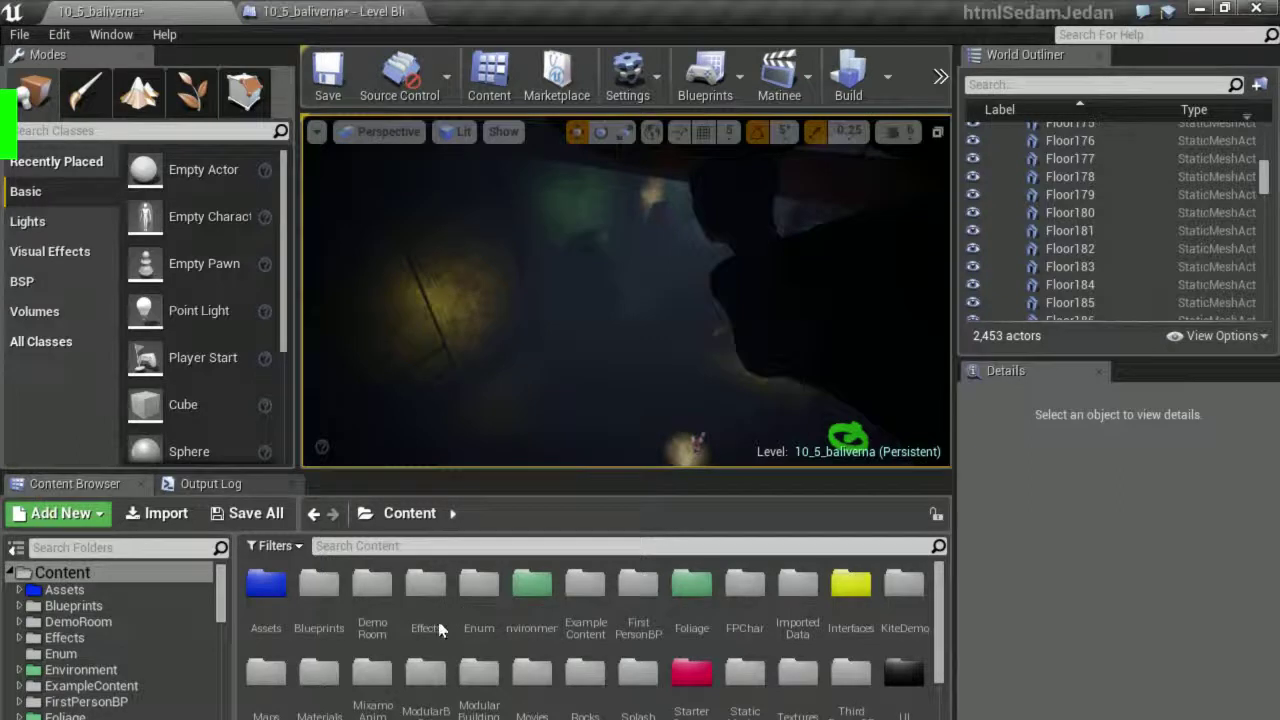
right_click_drag(848, 437, 690, 430)
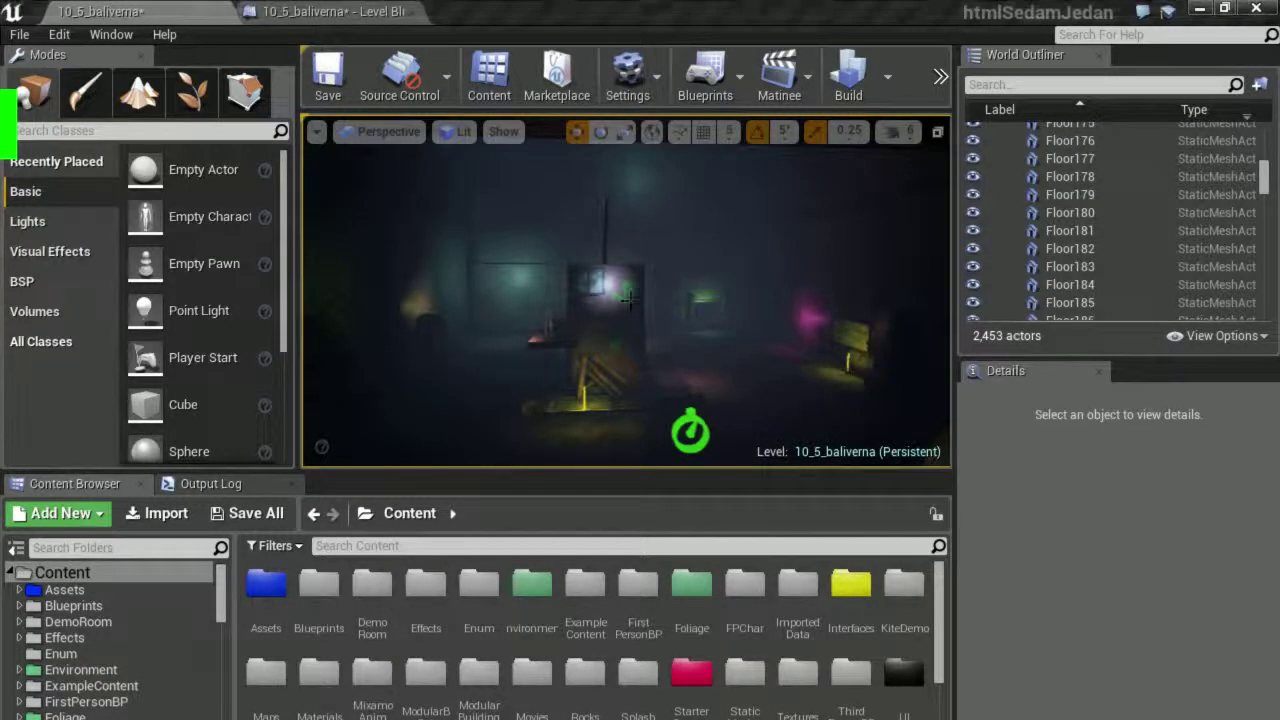
Move the Notepad note to the lower left and push the stream-time lines out of view with blank lines.
key("alt+Tab")
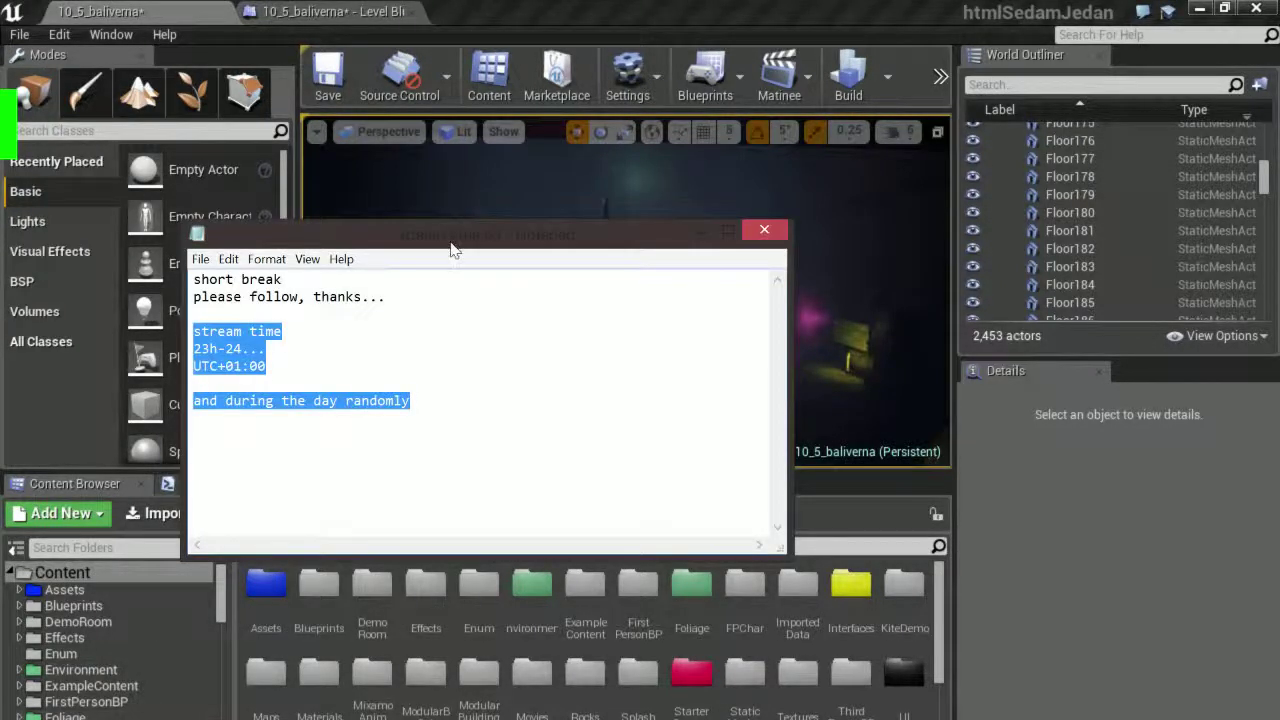
key("alt+Tab")
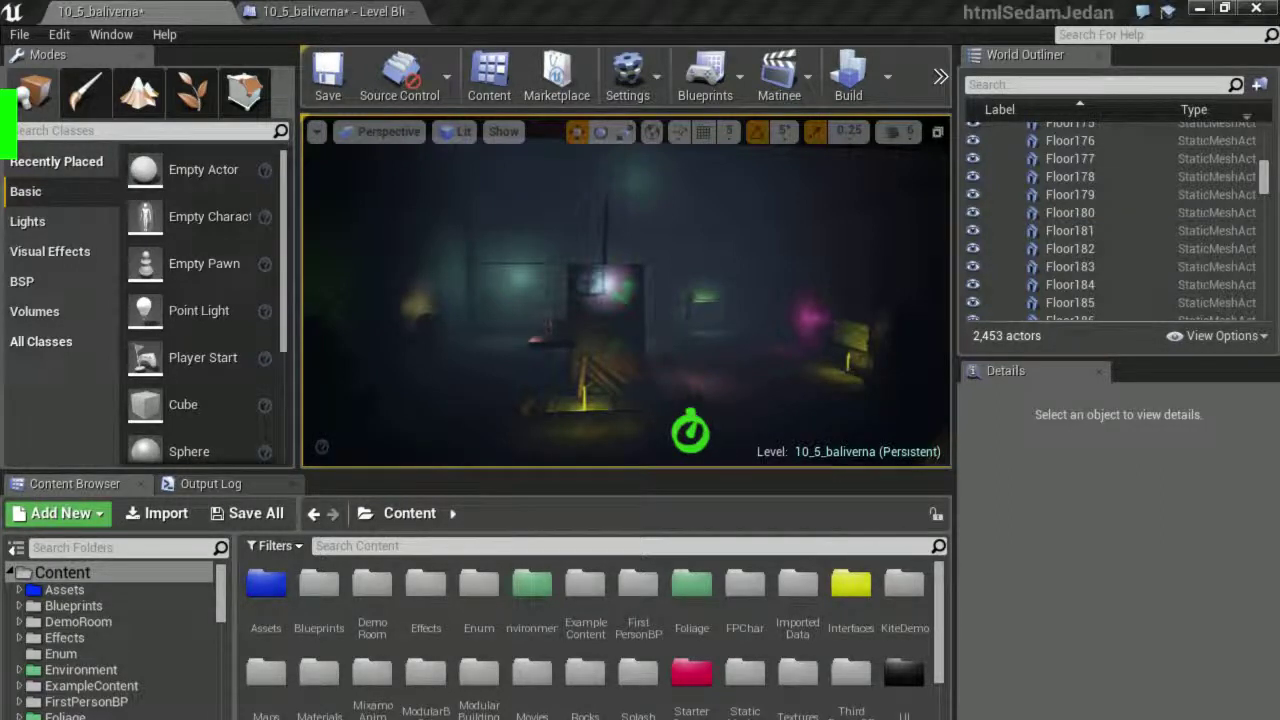
key("alt+Tab")
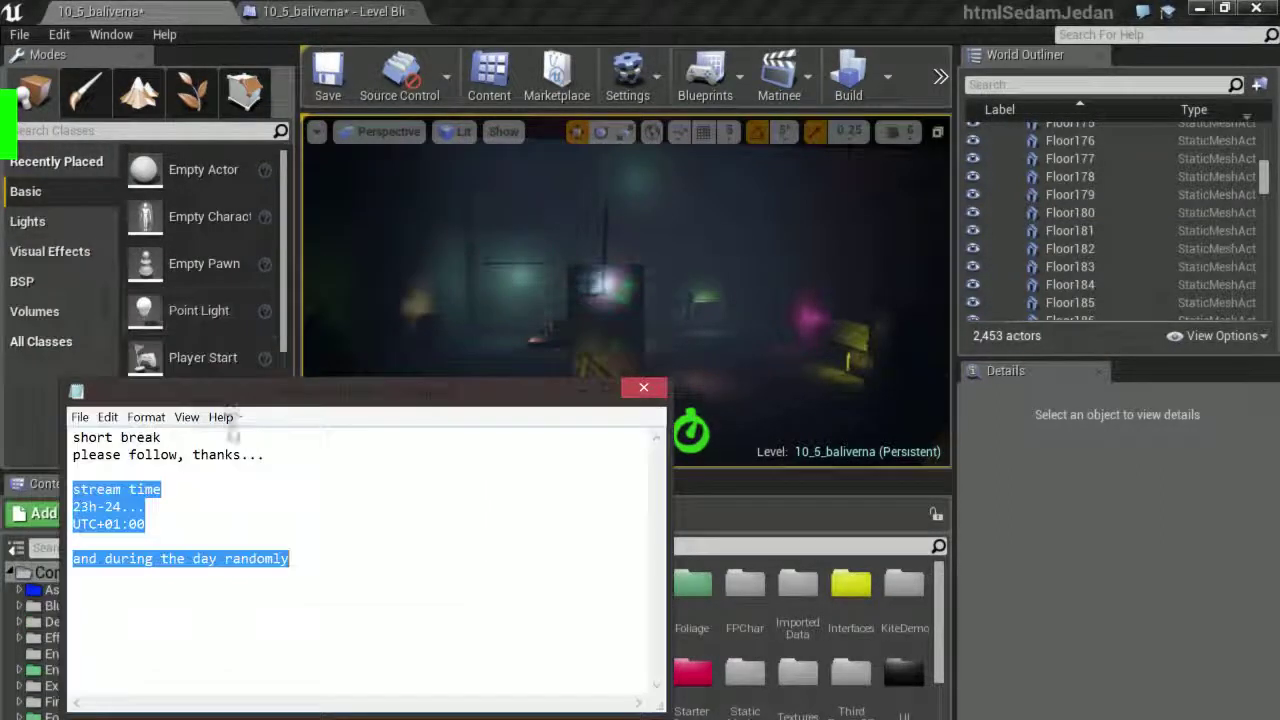
left_click_drag(264, 455, 73, 437)
left_click(73, 472)
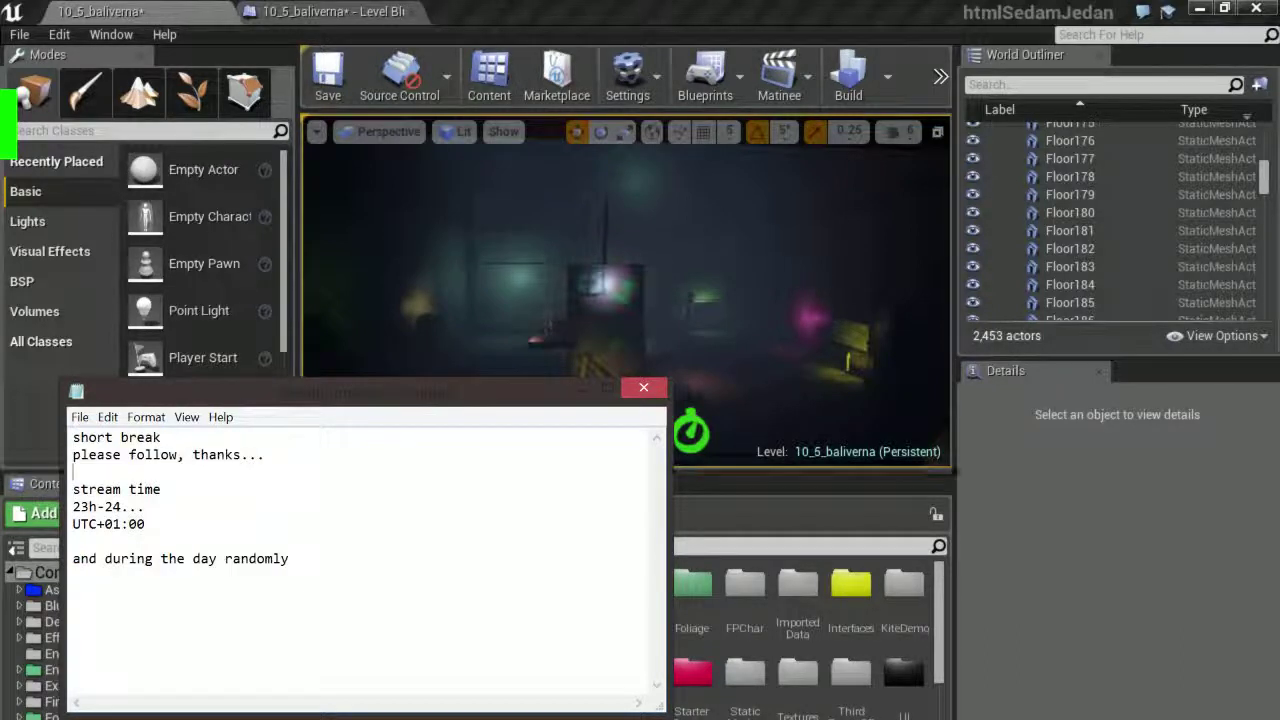
key("Return")
key("Return")
key("Return")
key("Return")
key("Return")
key("Return")
key("Return")
key("ctrl+Home")
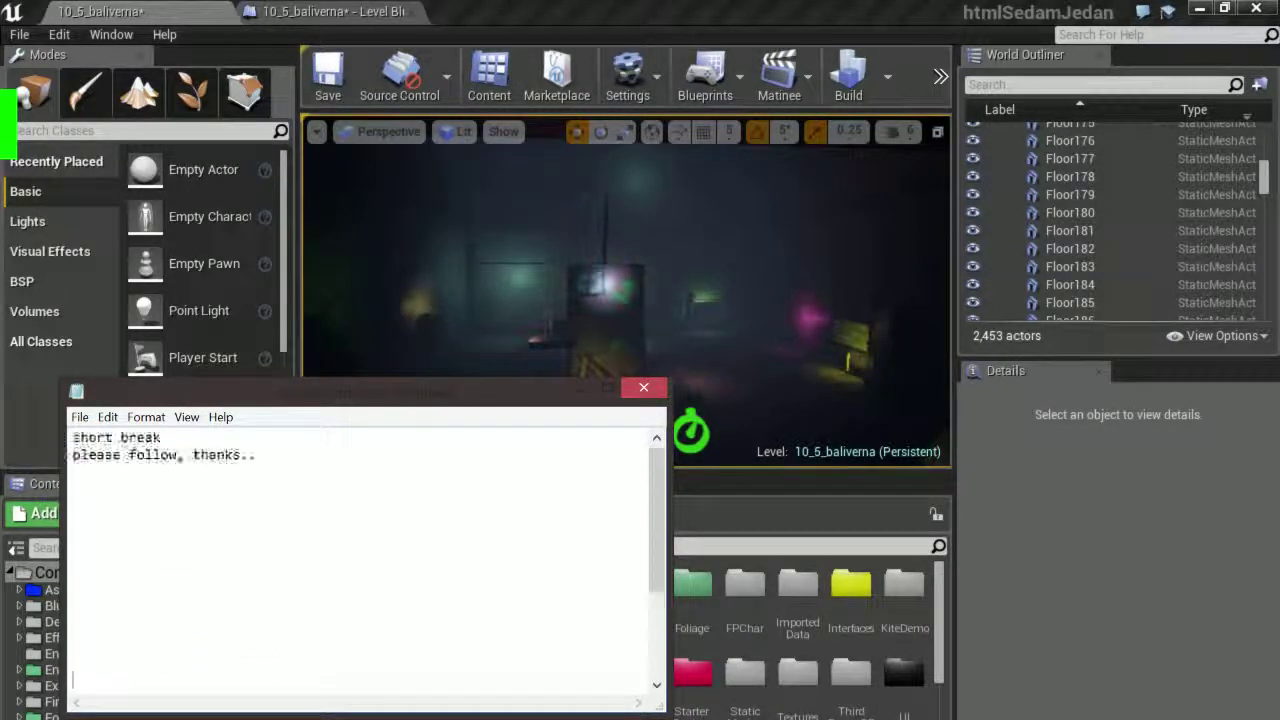